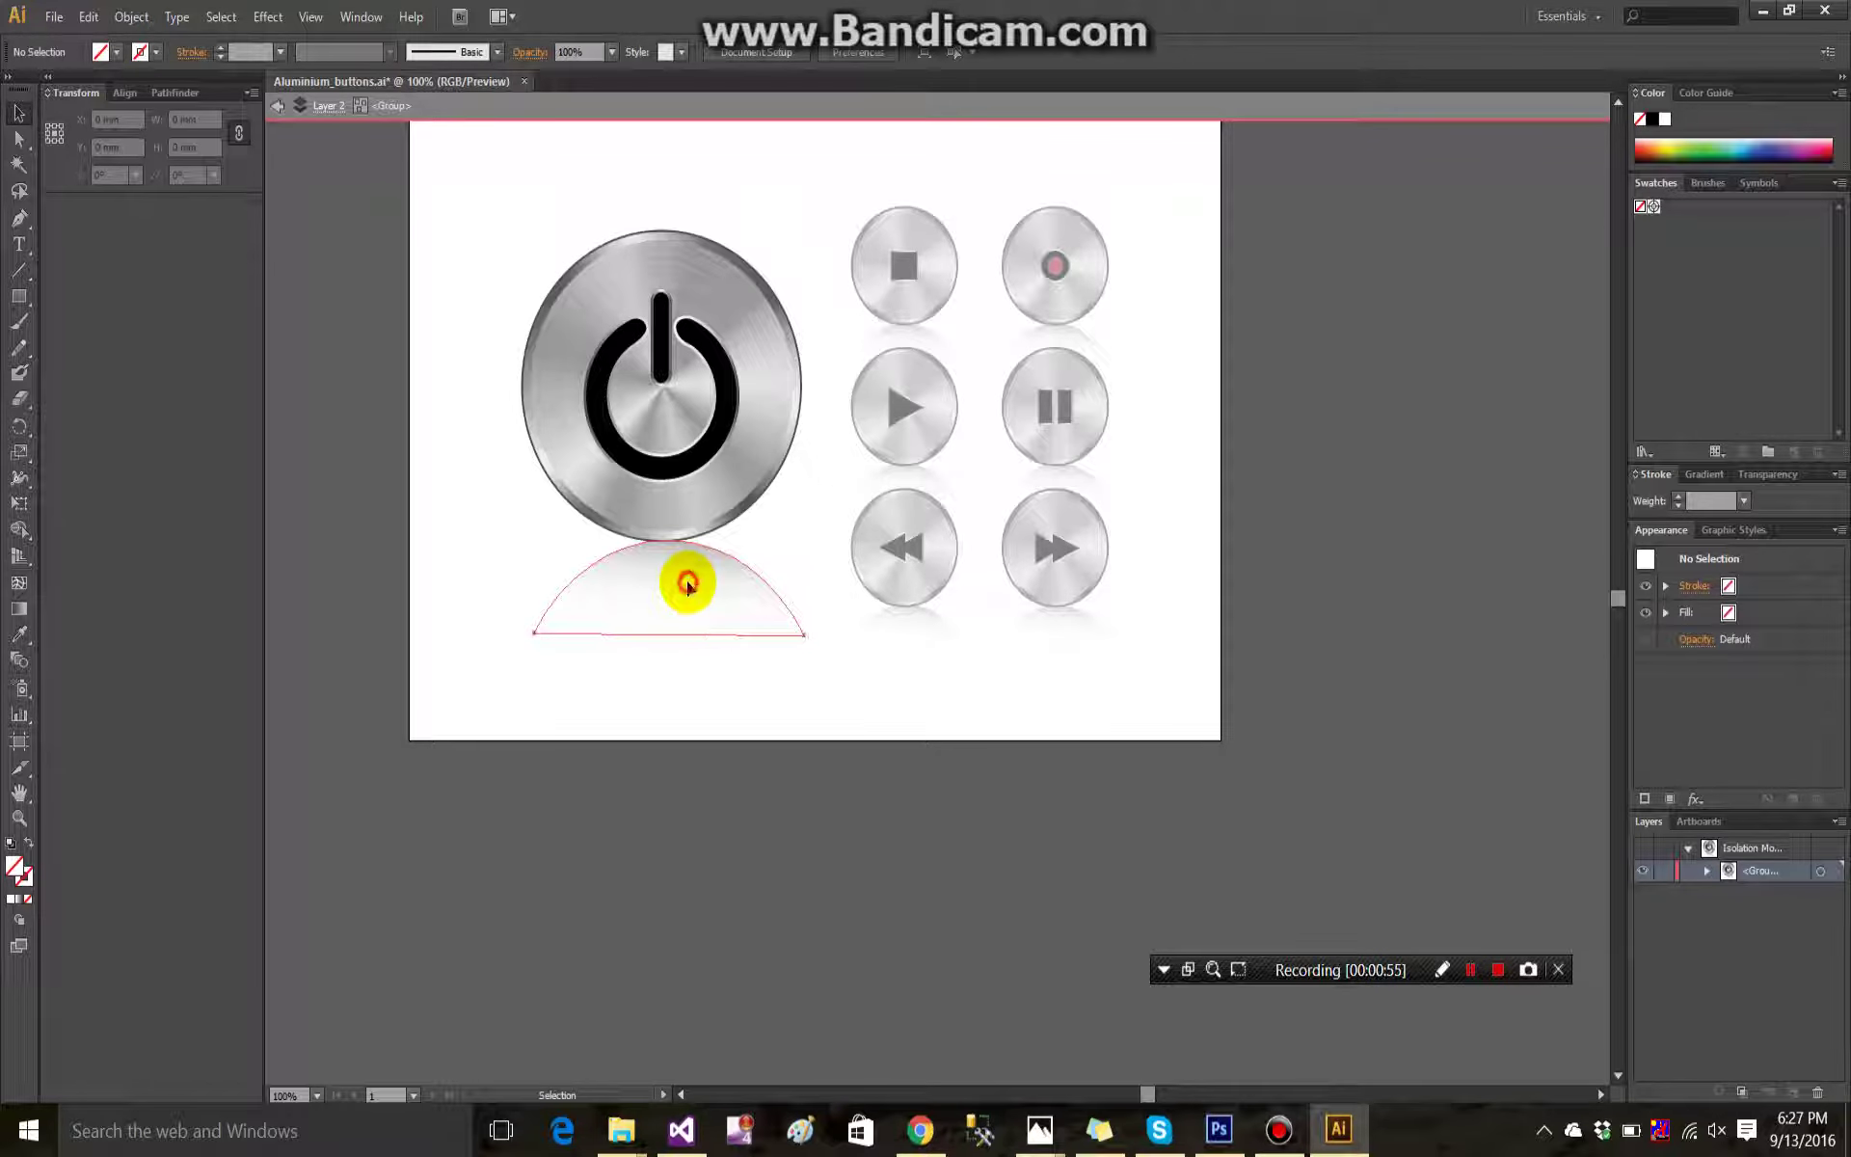
Delete the half-ellipse reflection below the large power button and leave isolation mode.
{"action": "left_click", "coordinate": [687, 581]}
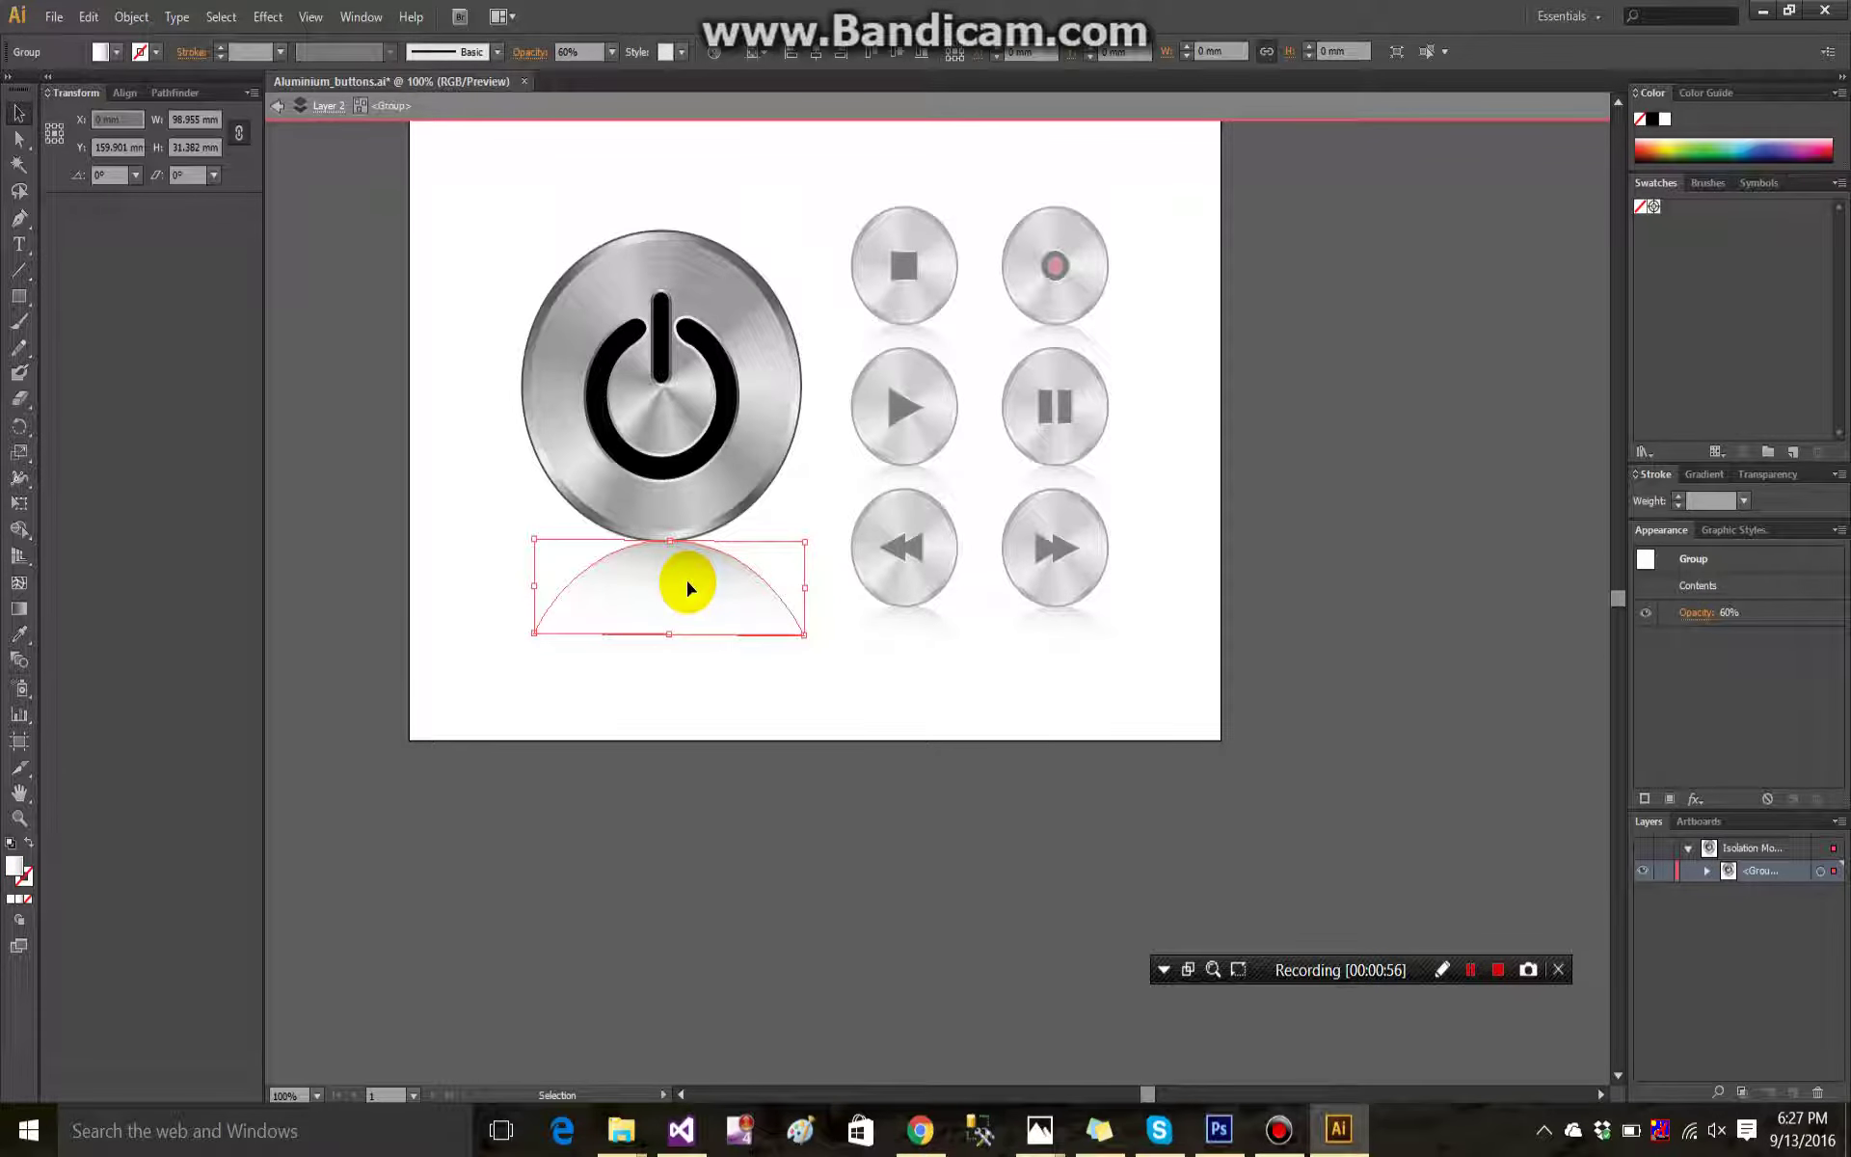
{"action": "key", "text": "Delete"}
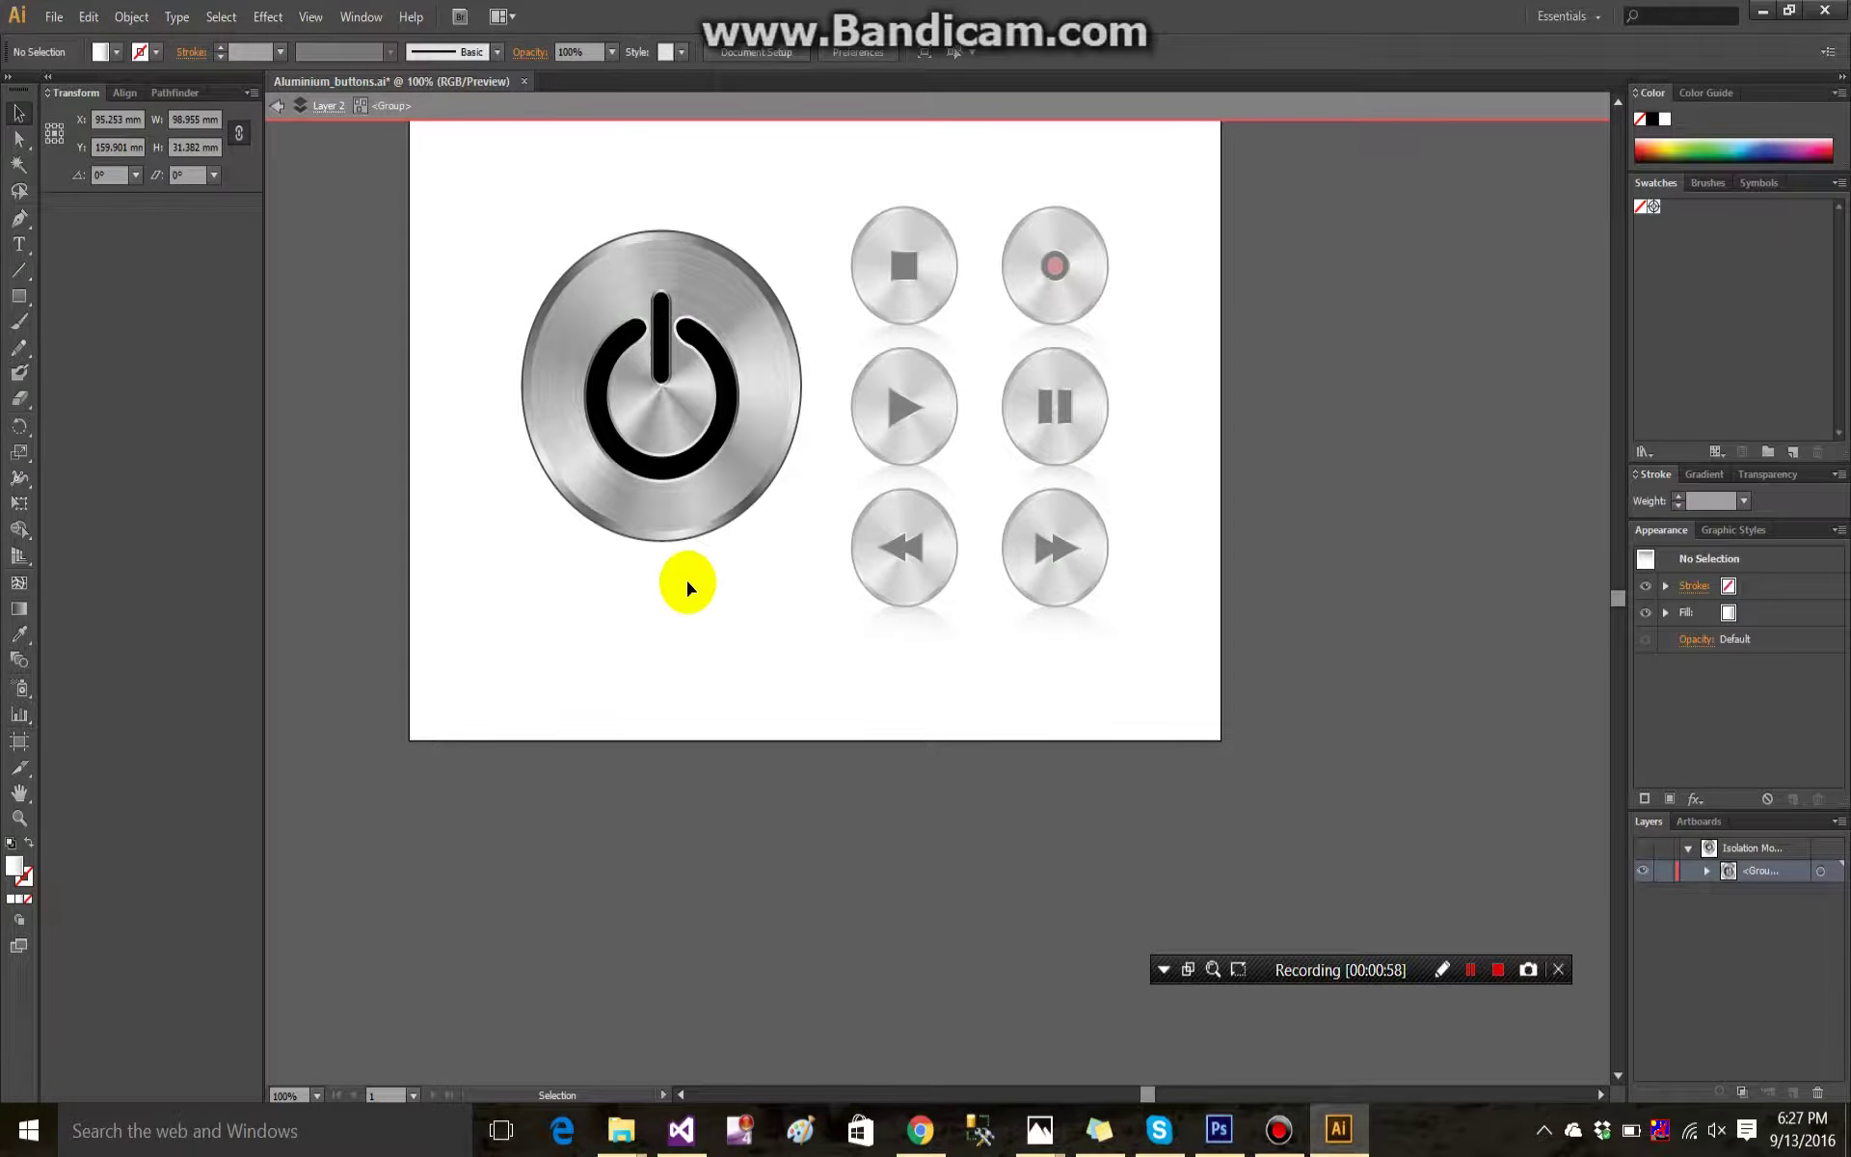
{"action": "left_click", "coordinate": [444, 114]}
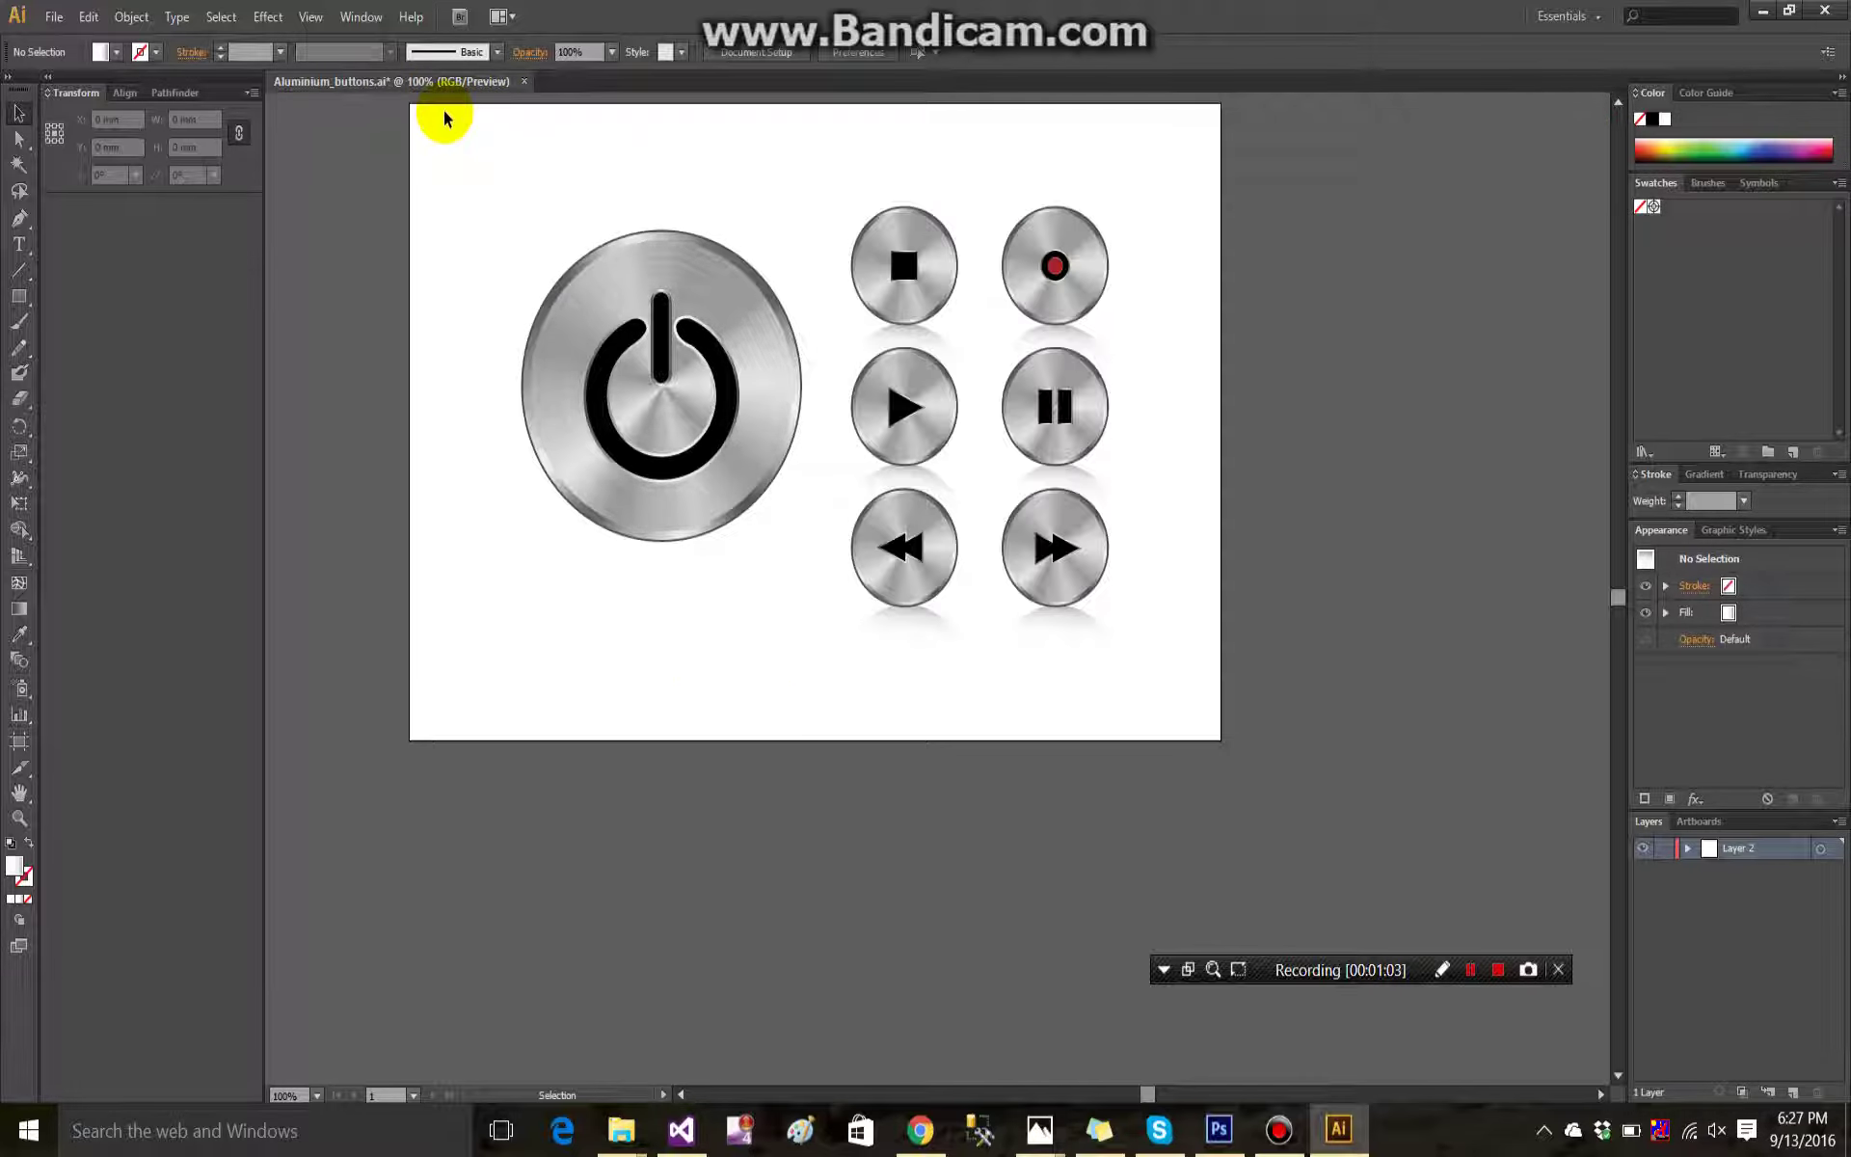
Select the large power button artwork and copy it.
{"action": "left_click_drag", "start_coordinate": [470, 192], "coordinate": [817, 647]}
{"action": "right_click", "coordinate": [705, 390]}
{"action": "left_click", "coordinate": [707, 445]}
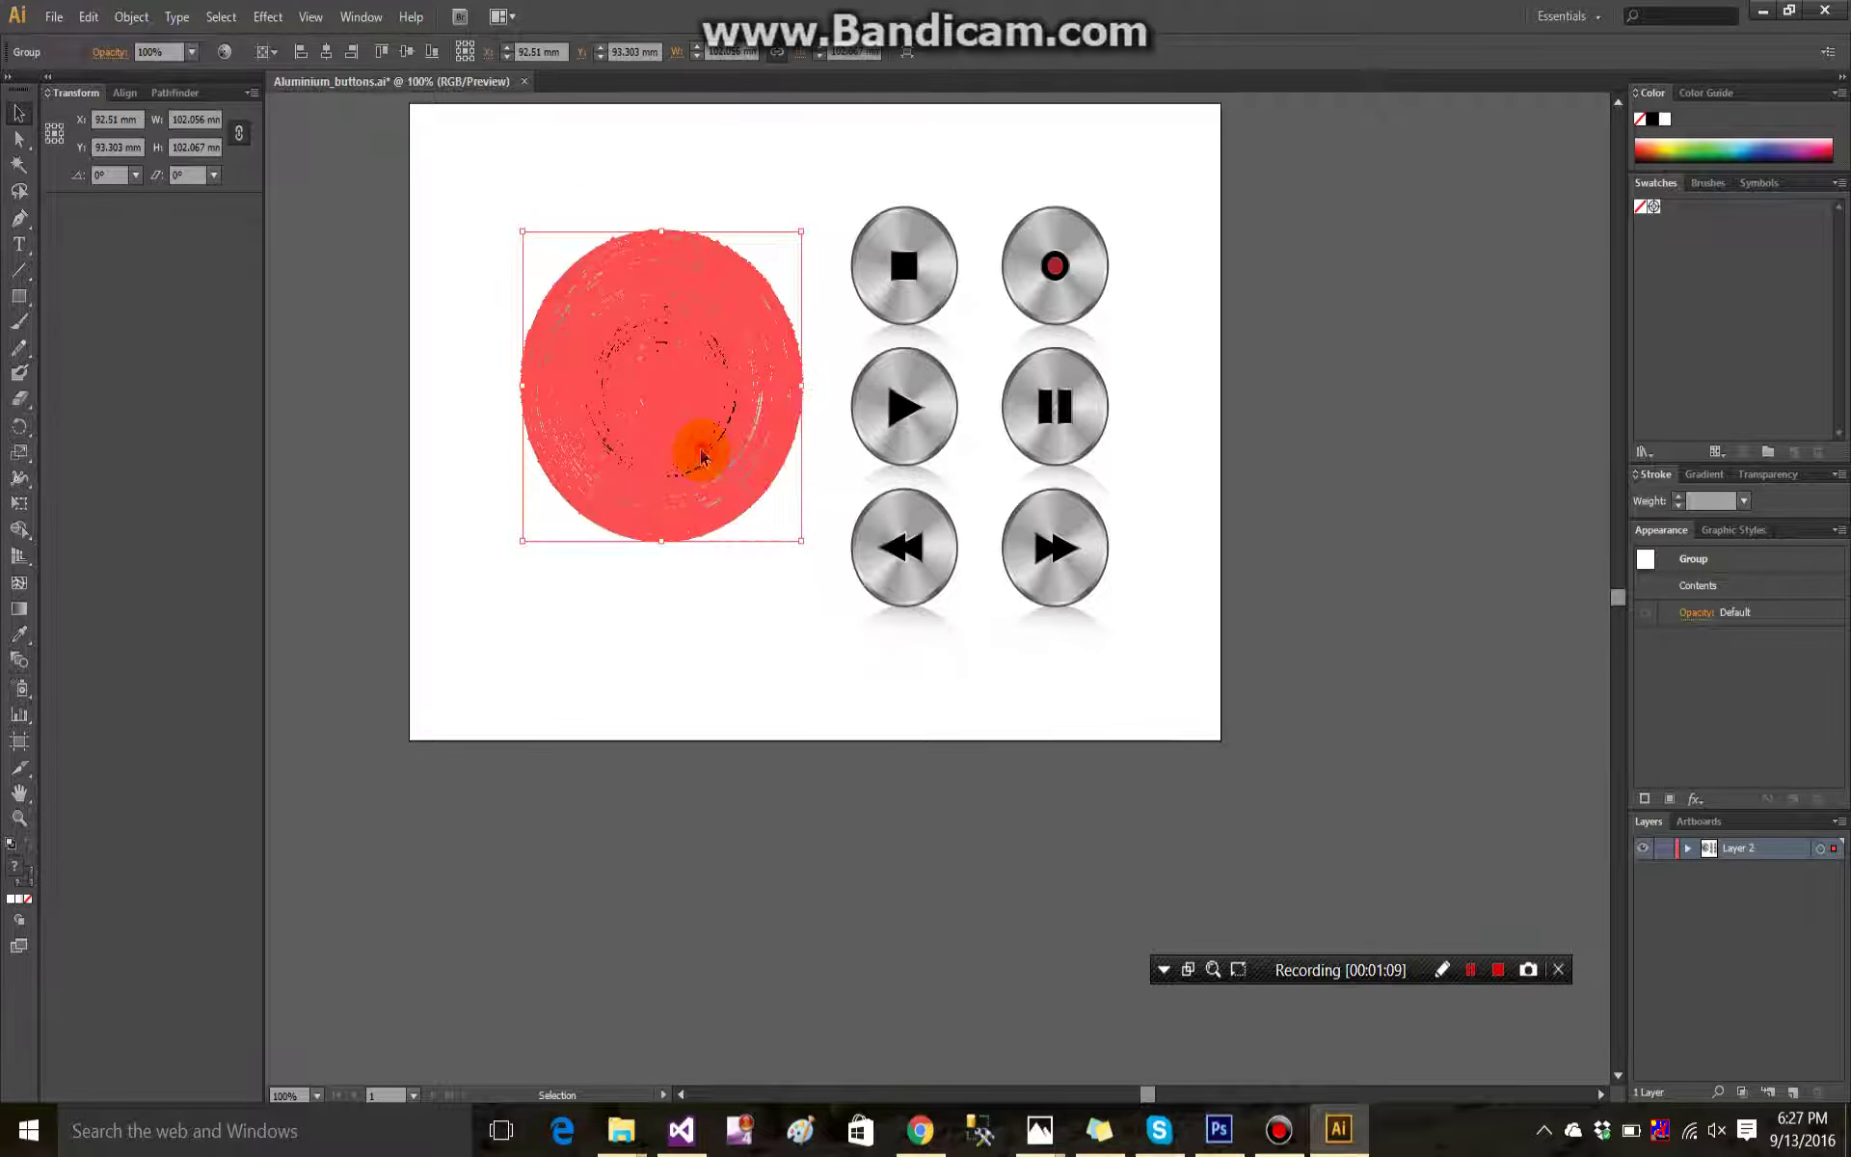
{"action": "left_click", "coordinate": [54, 17]}
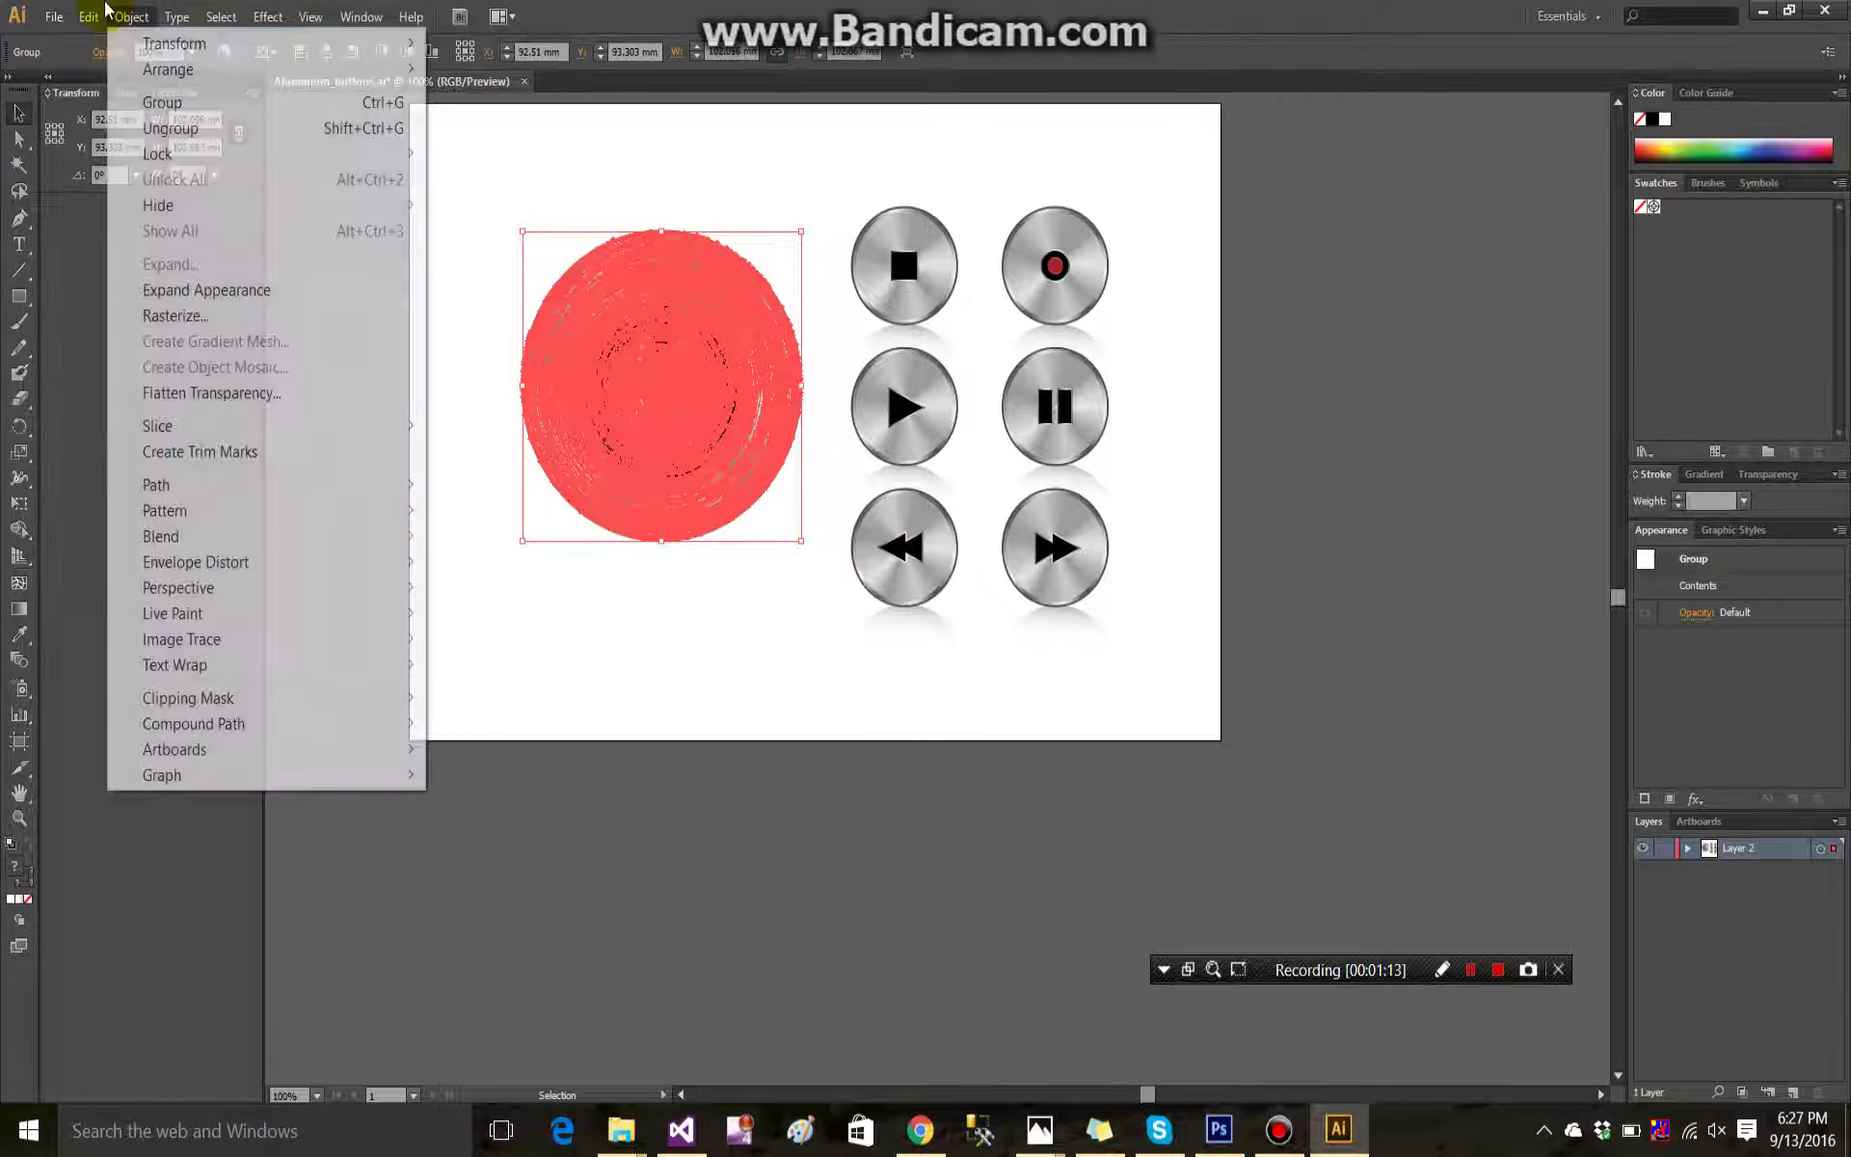
{"action": "mouse_move", "coordinate": [88, 17]}
{"action": "left_click", "coordinate": [107, 135]}
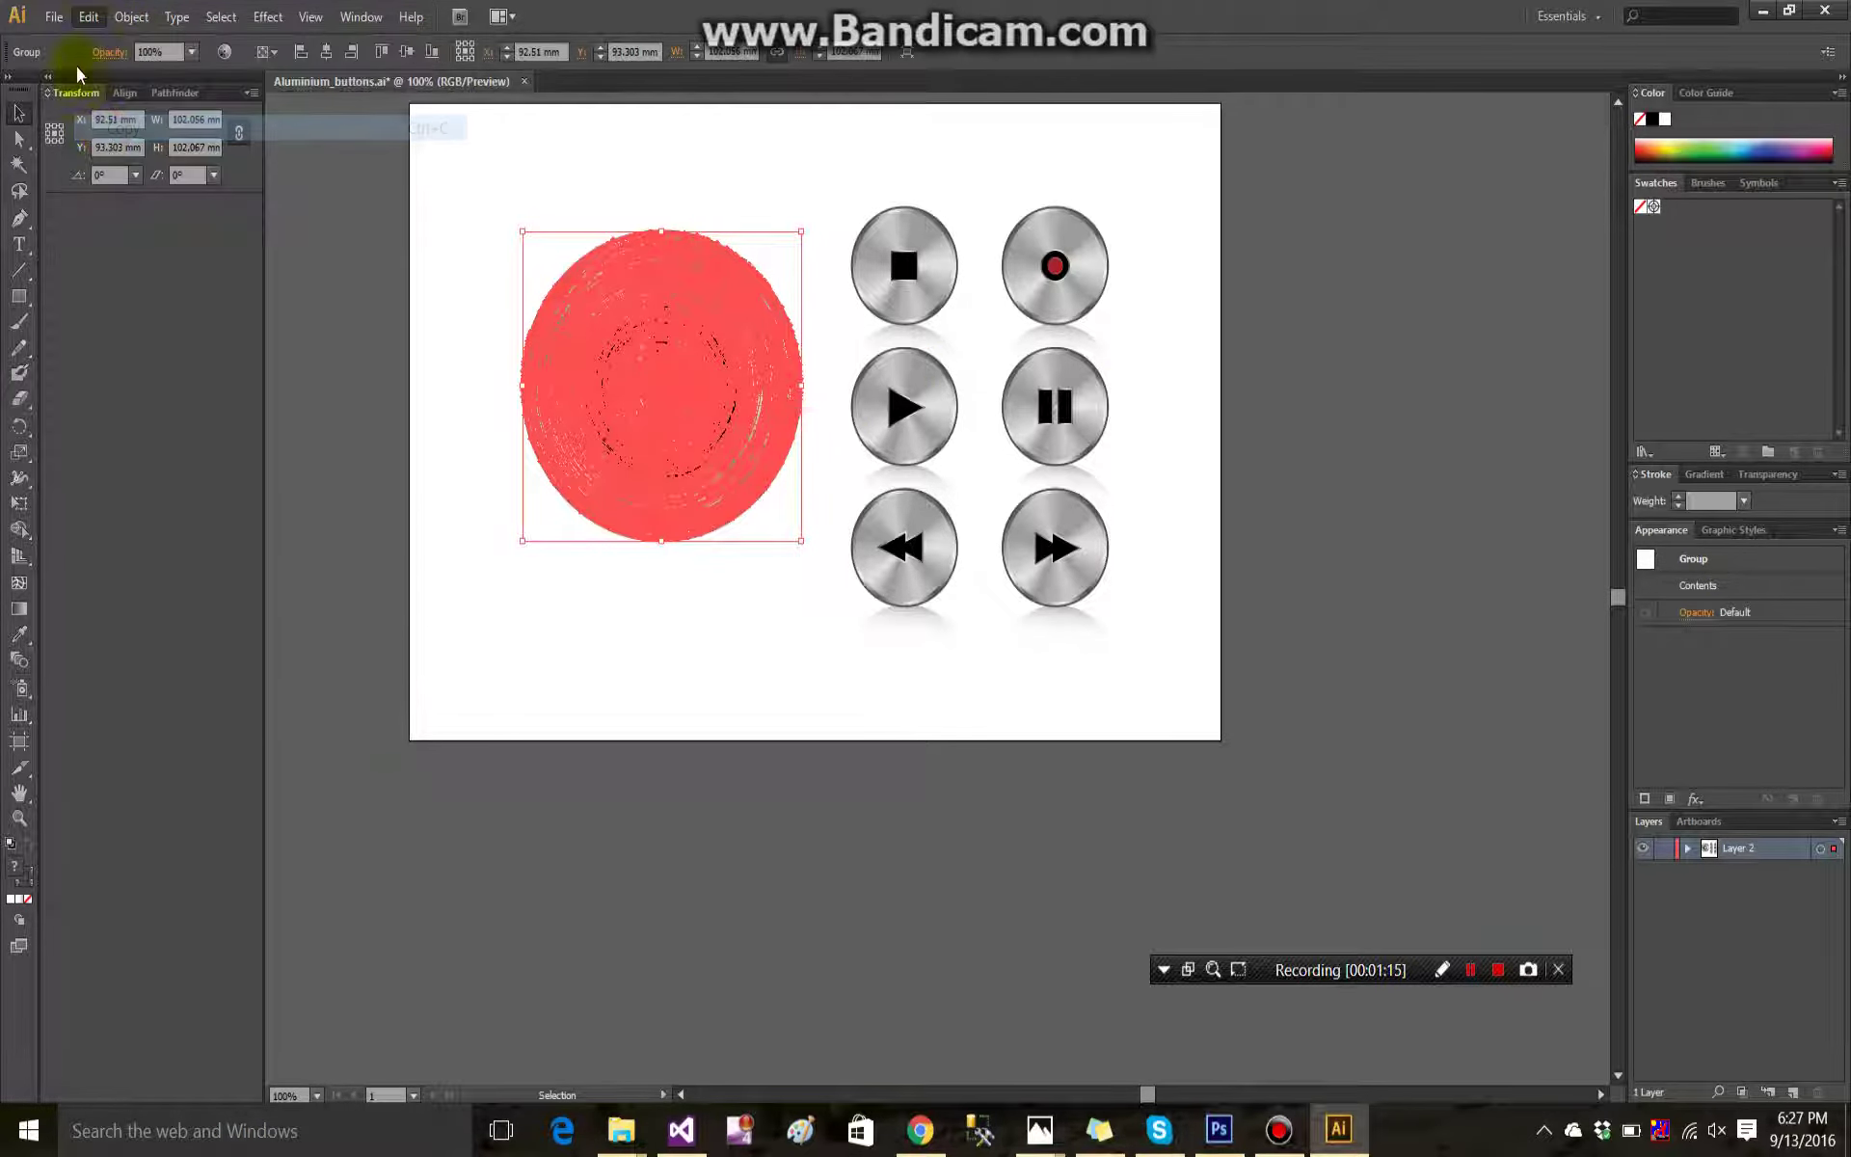
Create a new 10 × 10 cm CMYK document with one artboard.
{"action": "left_click", "coordinate": [54, 16]}
{"action": "key", "text": "Escape"}
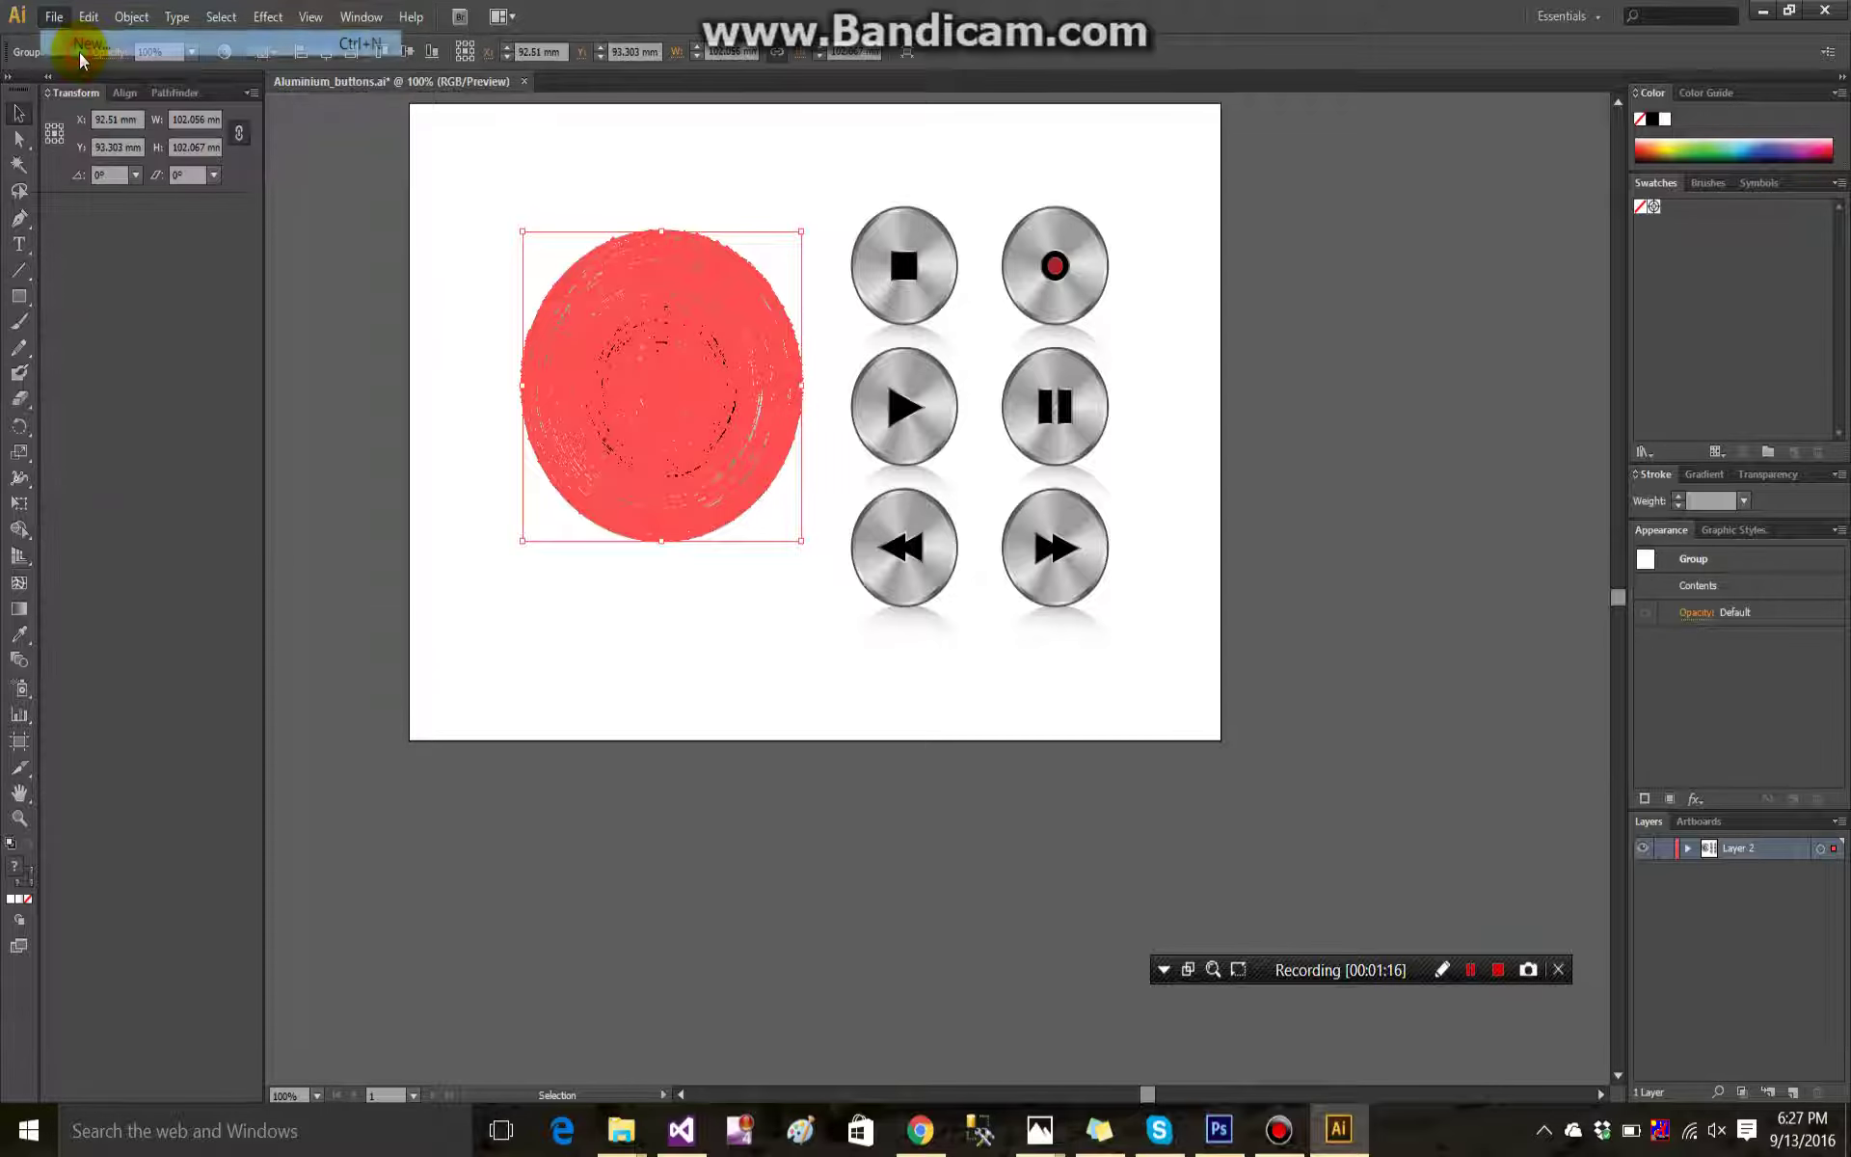
{"action": "key", "text": "ctrl+n"}
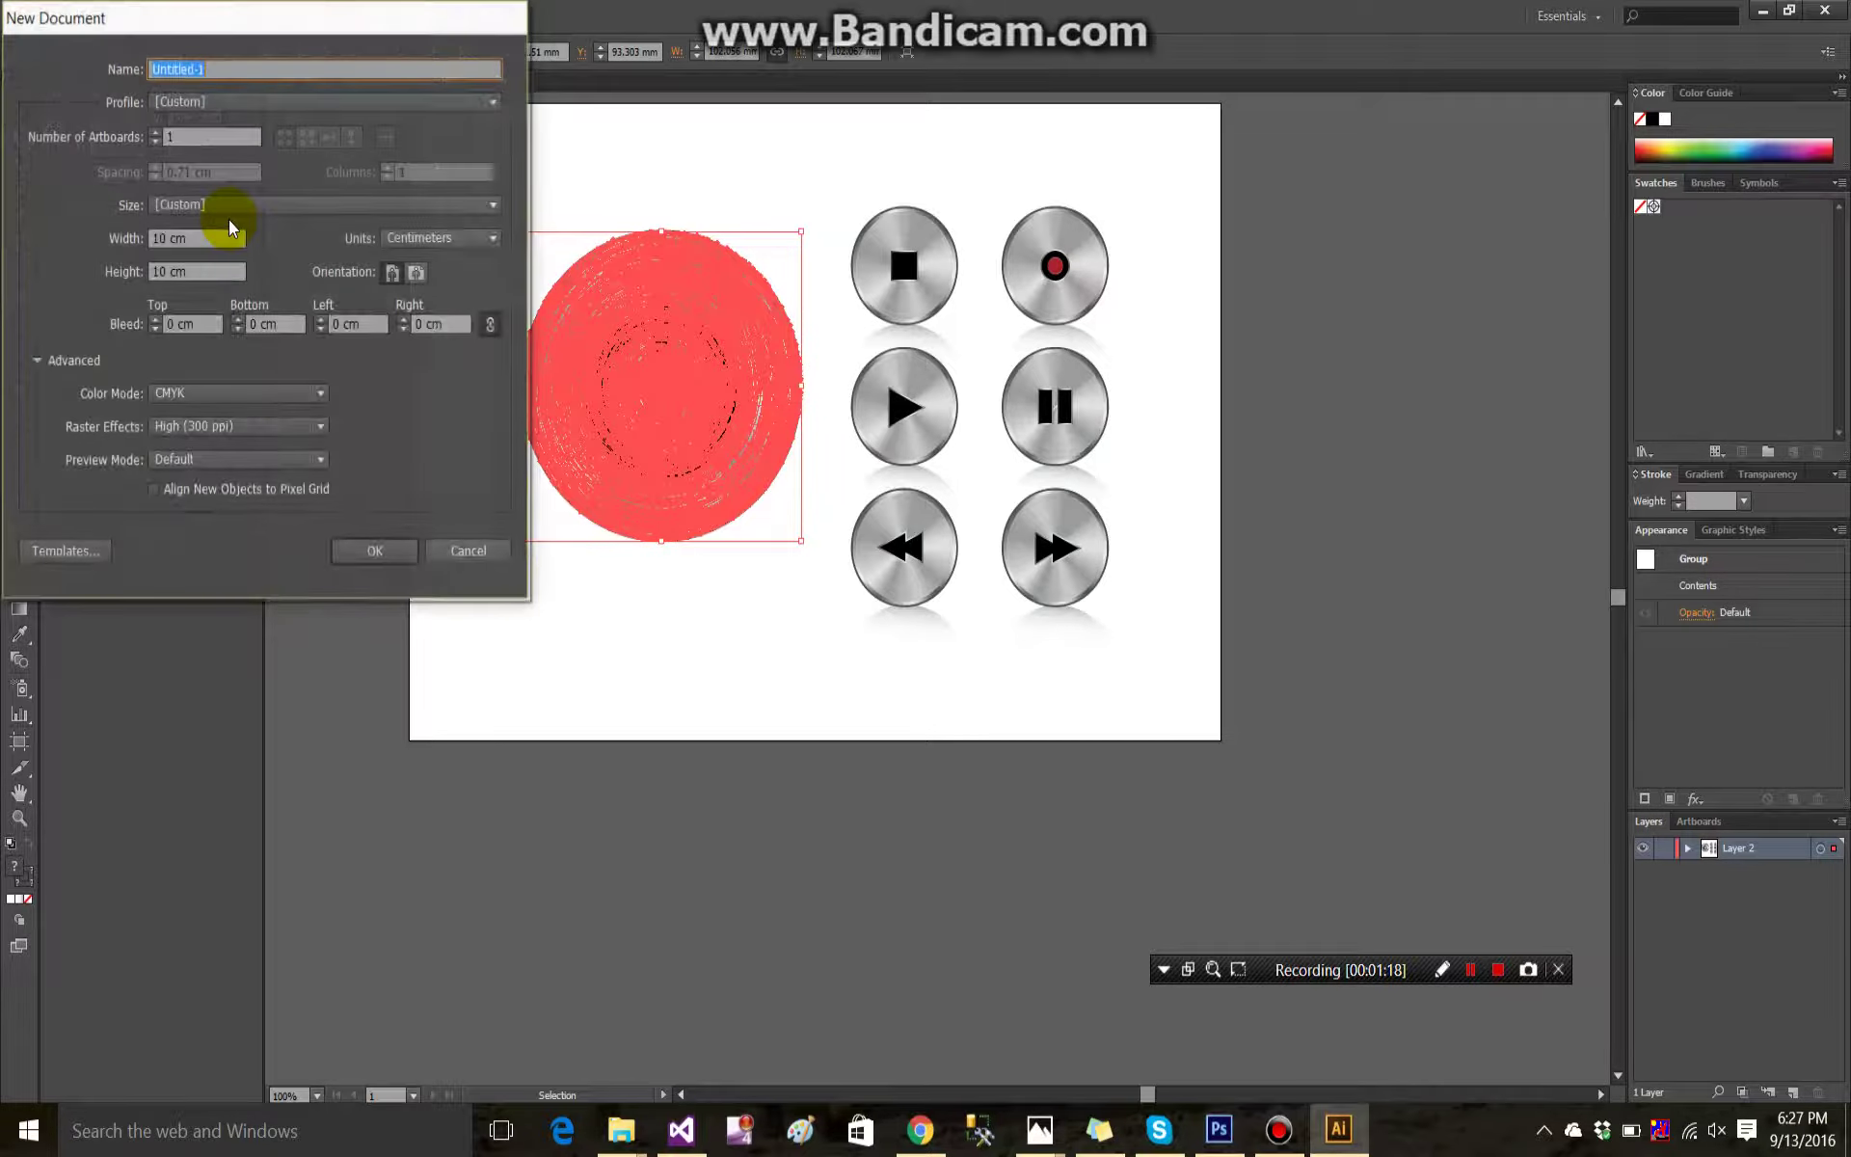
{"action": "left_click", "coordinate": [358, 550]}
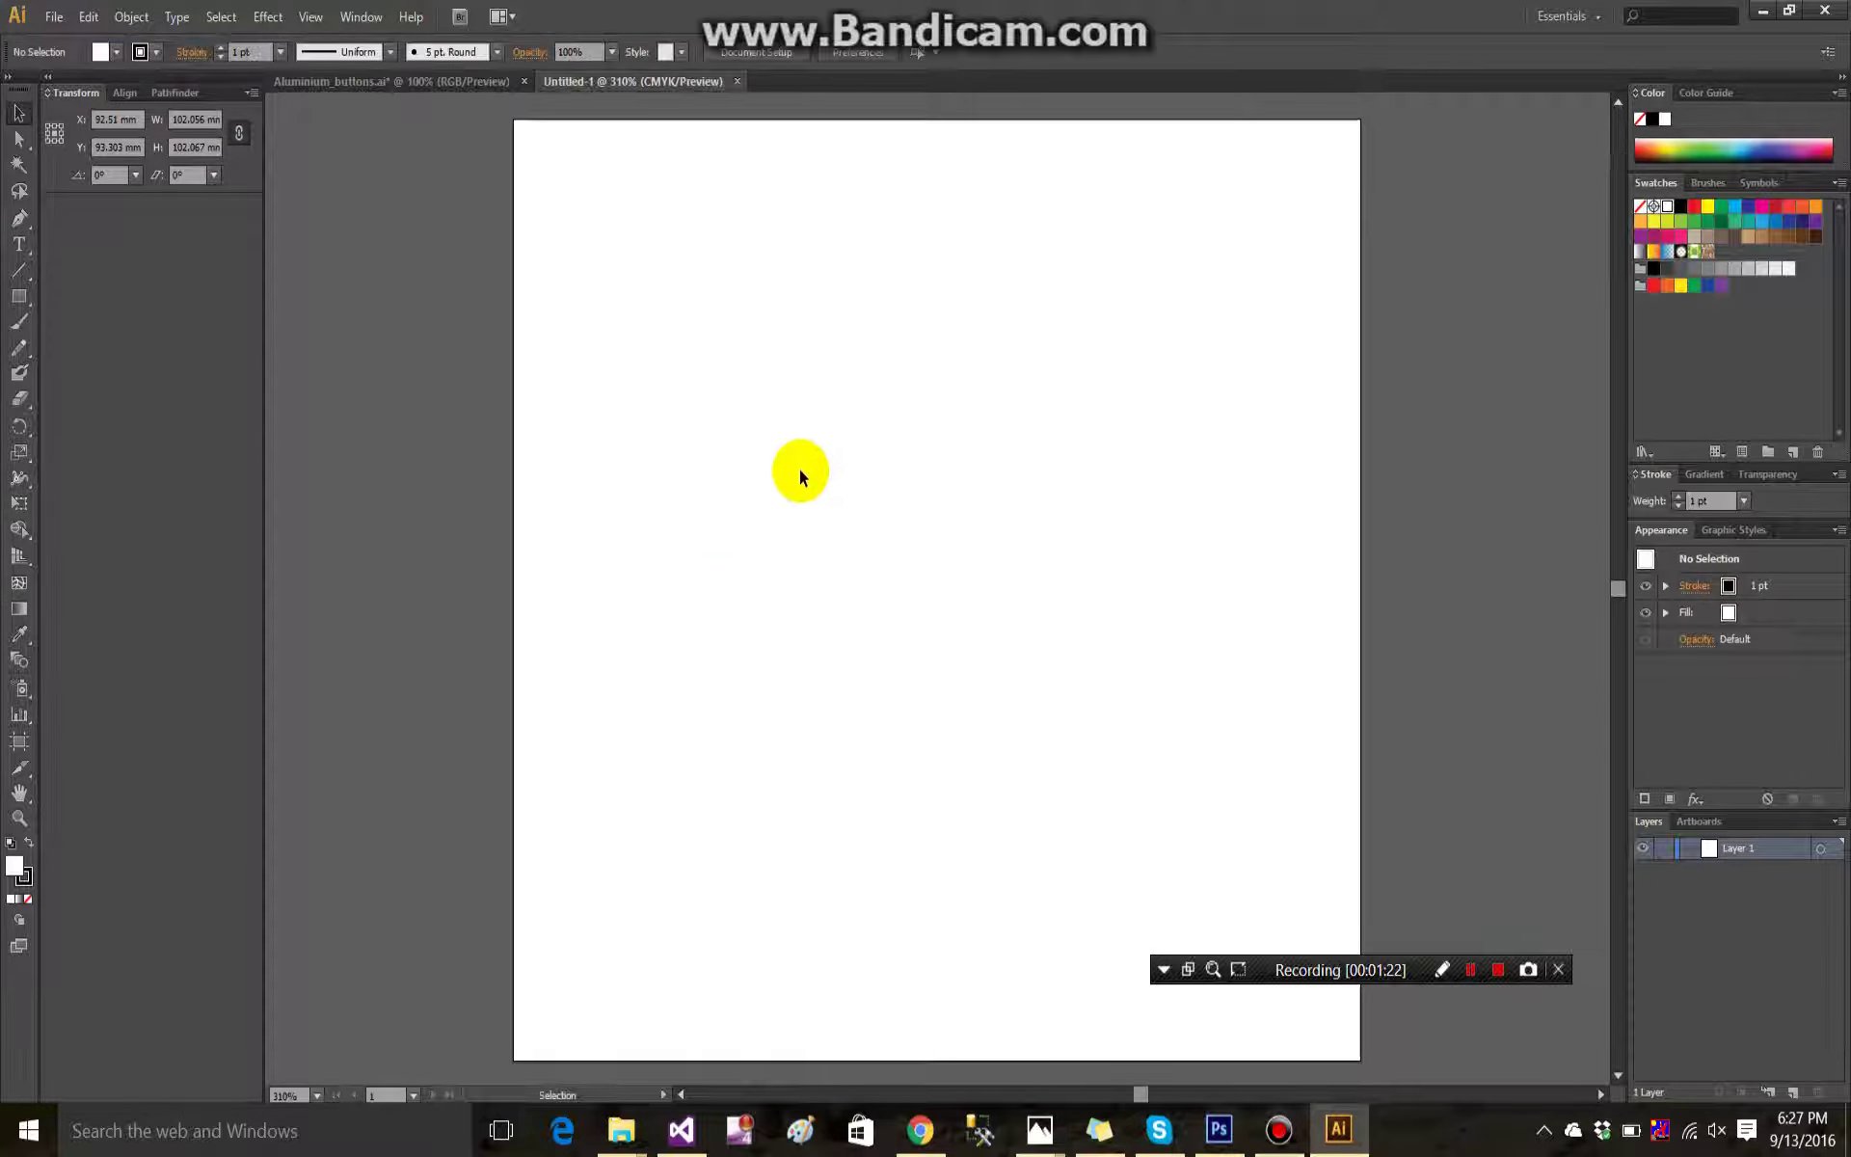
Paste the copied power button into the new document and move it onto the artboard.
{"action": "left_click", "coordinate": [89, 18]}
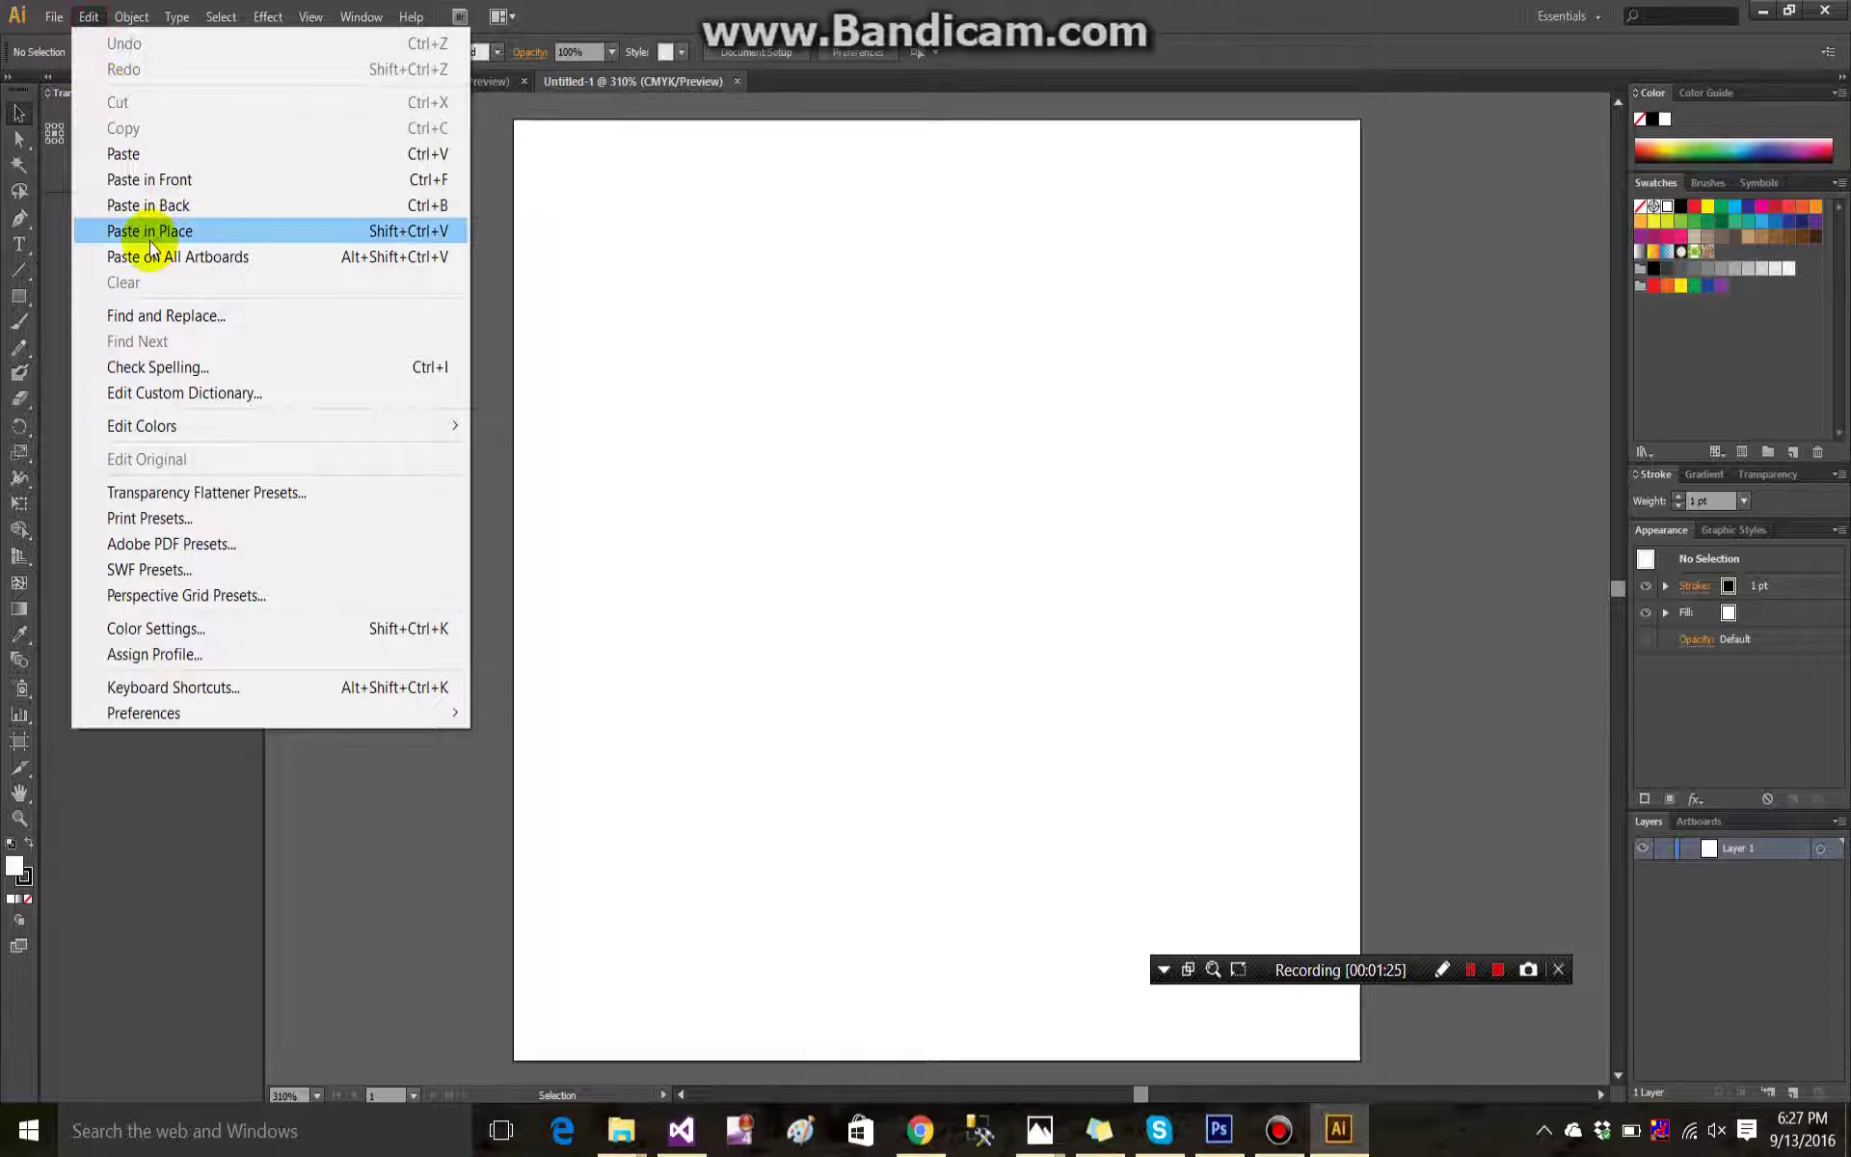
{"action": "left_click", "coordinate": [181, 181]}
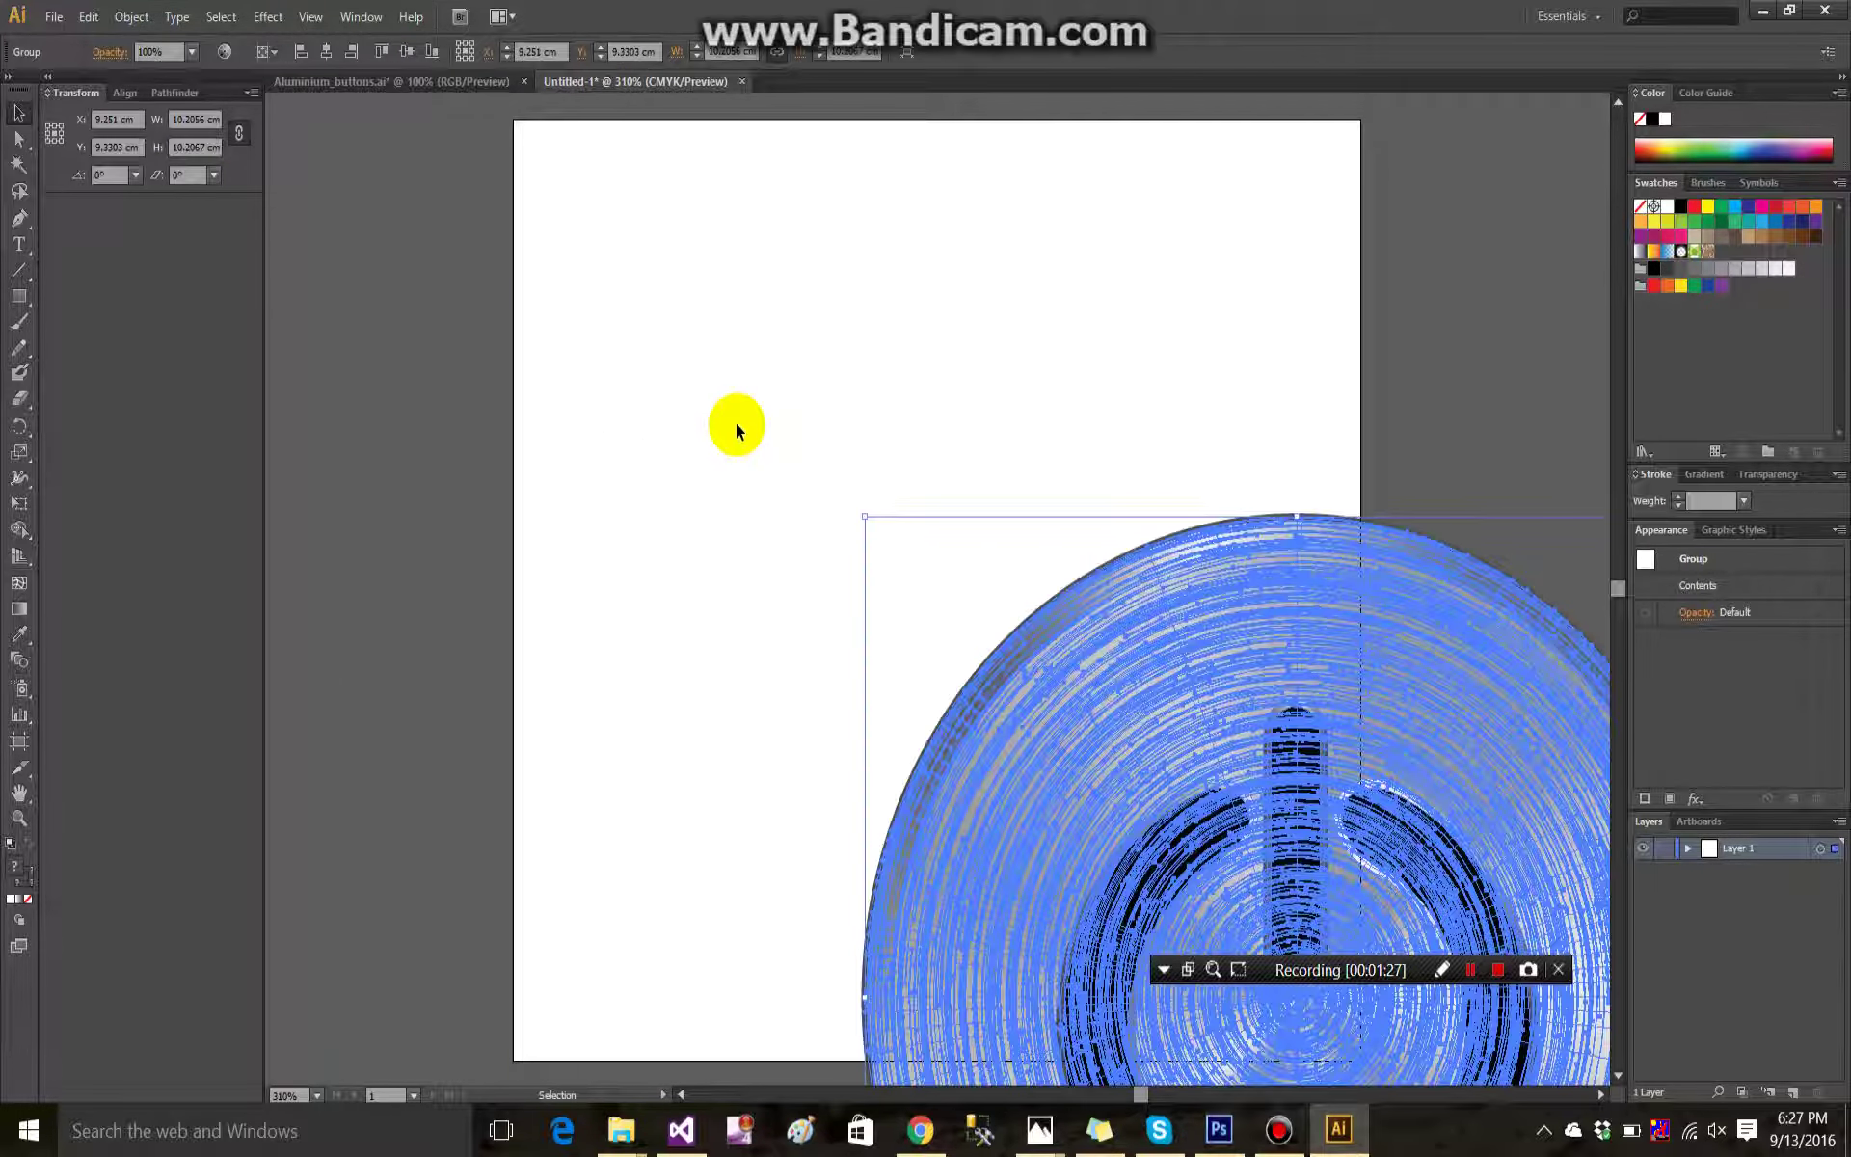
{"action": "left_click_drag", "start_coordinate": [1149, 736], "coordinate": [773, 422]}
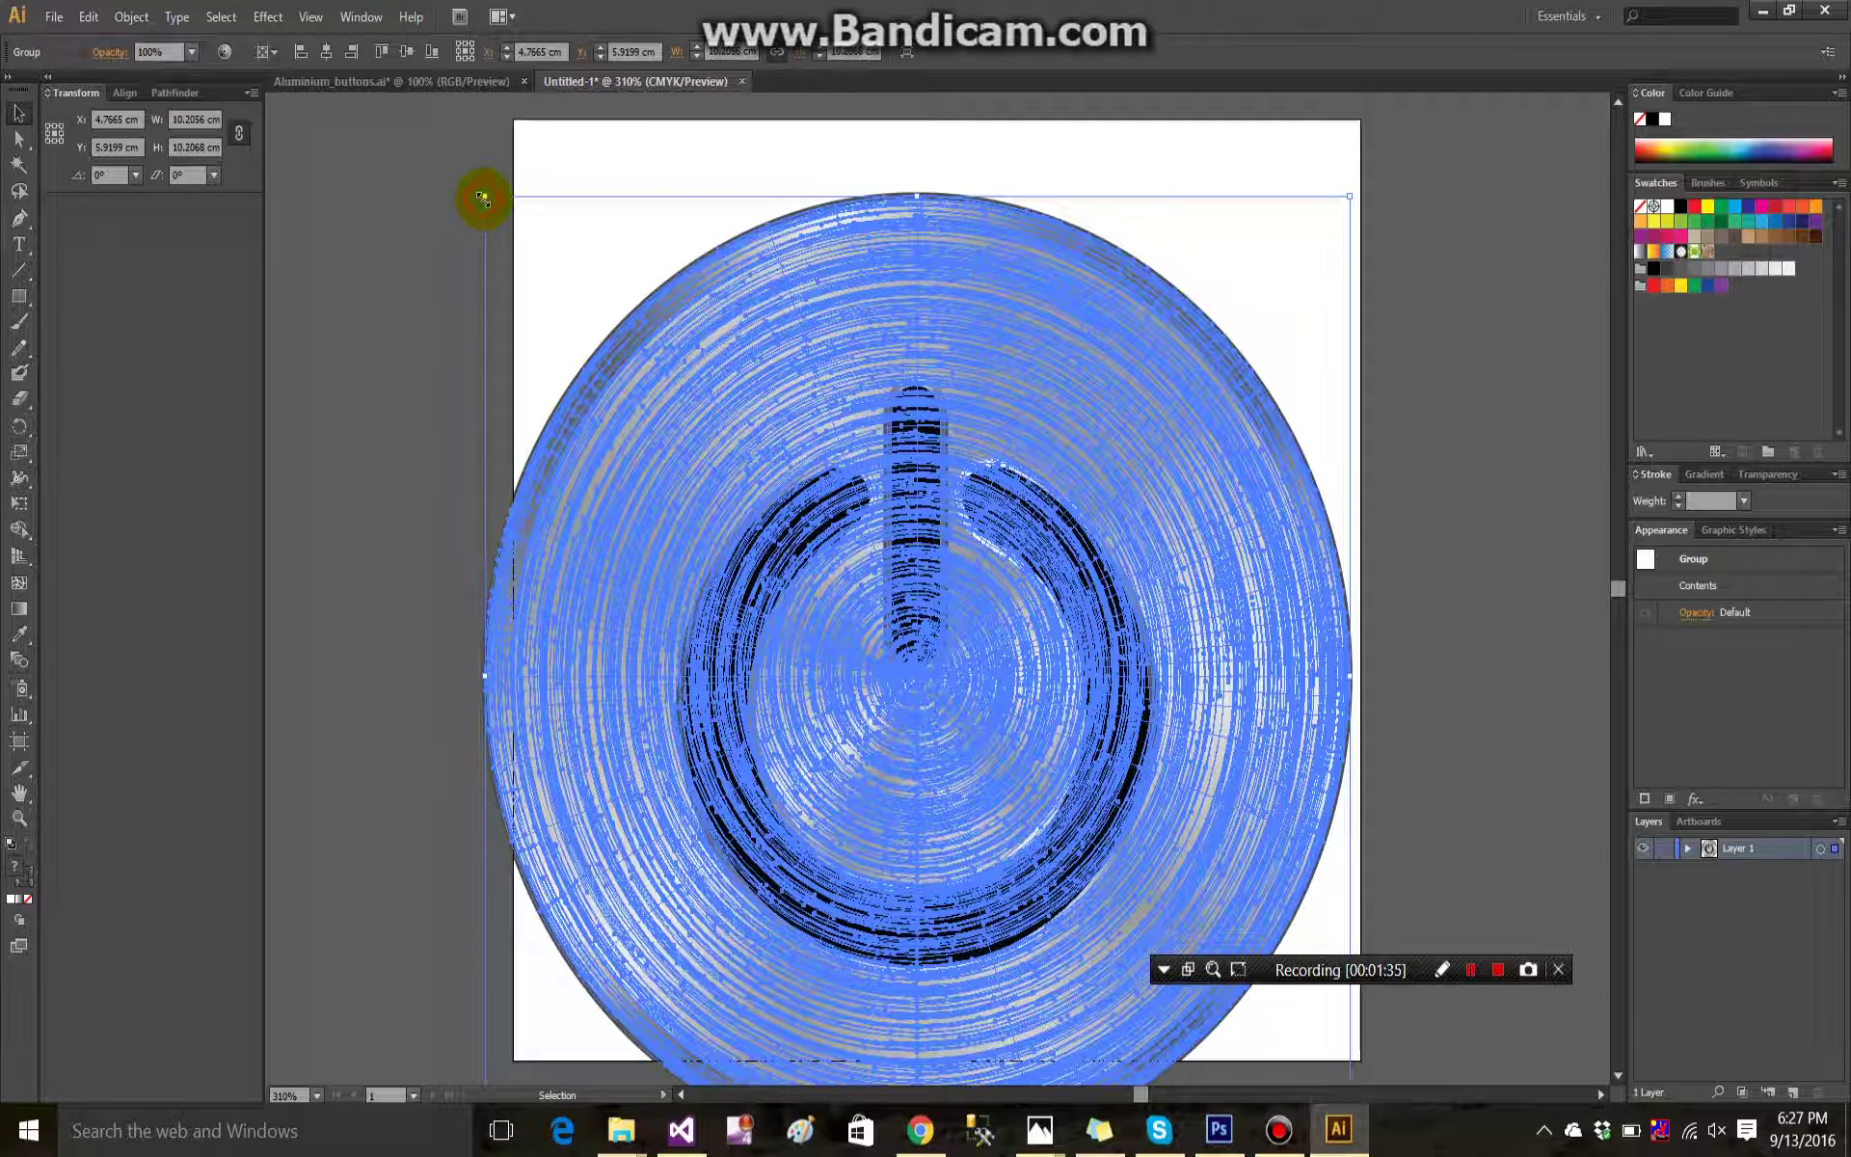
Scale the power button proportionally to about 7.02 cm wide and centre it on the artboard.
{"action": "left_click_drag", "start_coordinate": [482, 199], "coordinate": [849, 749]}
{"action": "left_click", "coordinate": [1082, 810]}
{"action": "left_click_drag", "start_coordinate": [1082, 810], "coordinate": [950, 598]}
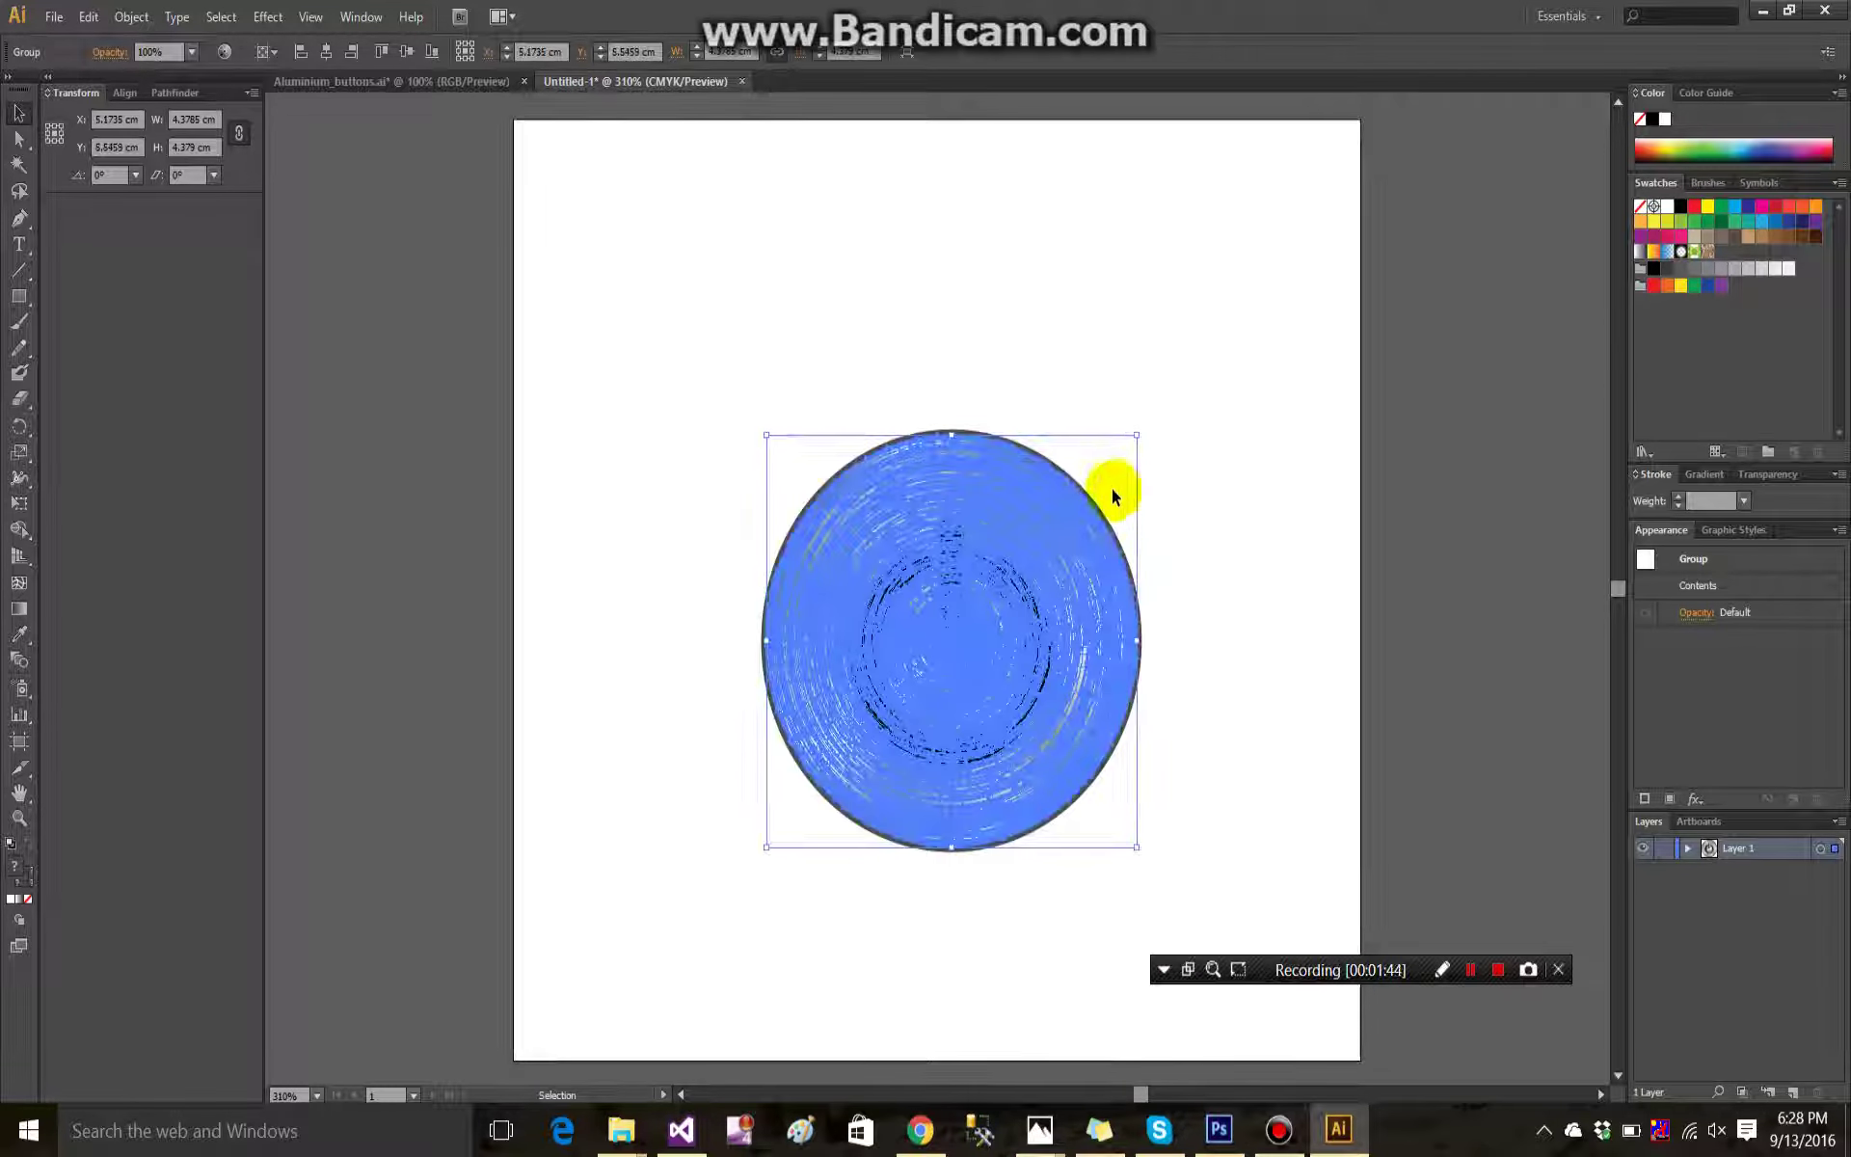
{"action": "left_click_drag", "start_coordinate": [1135, 436], "coordinate": [1248, 310]}
{"action": "left_click", "coordinate": [929, 641]}
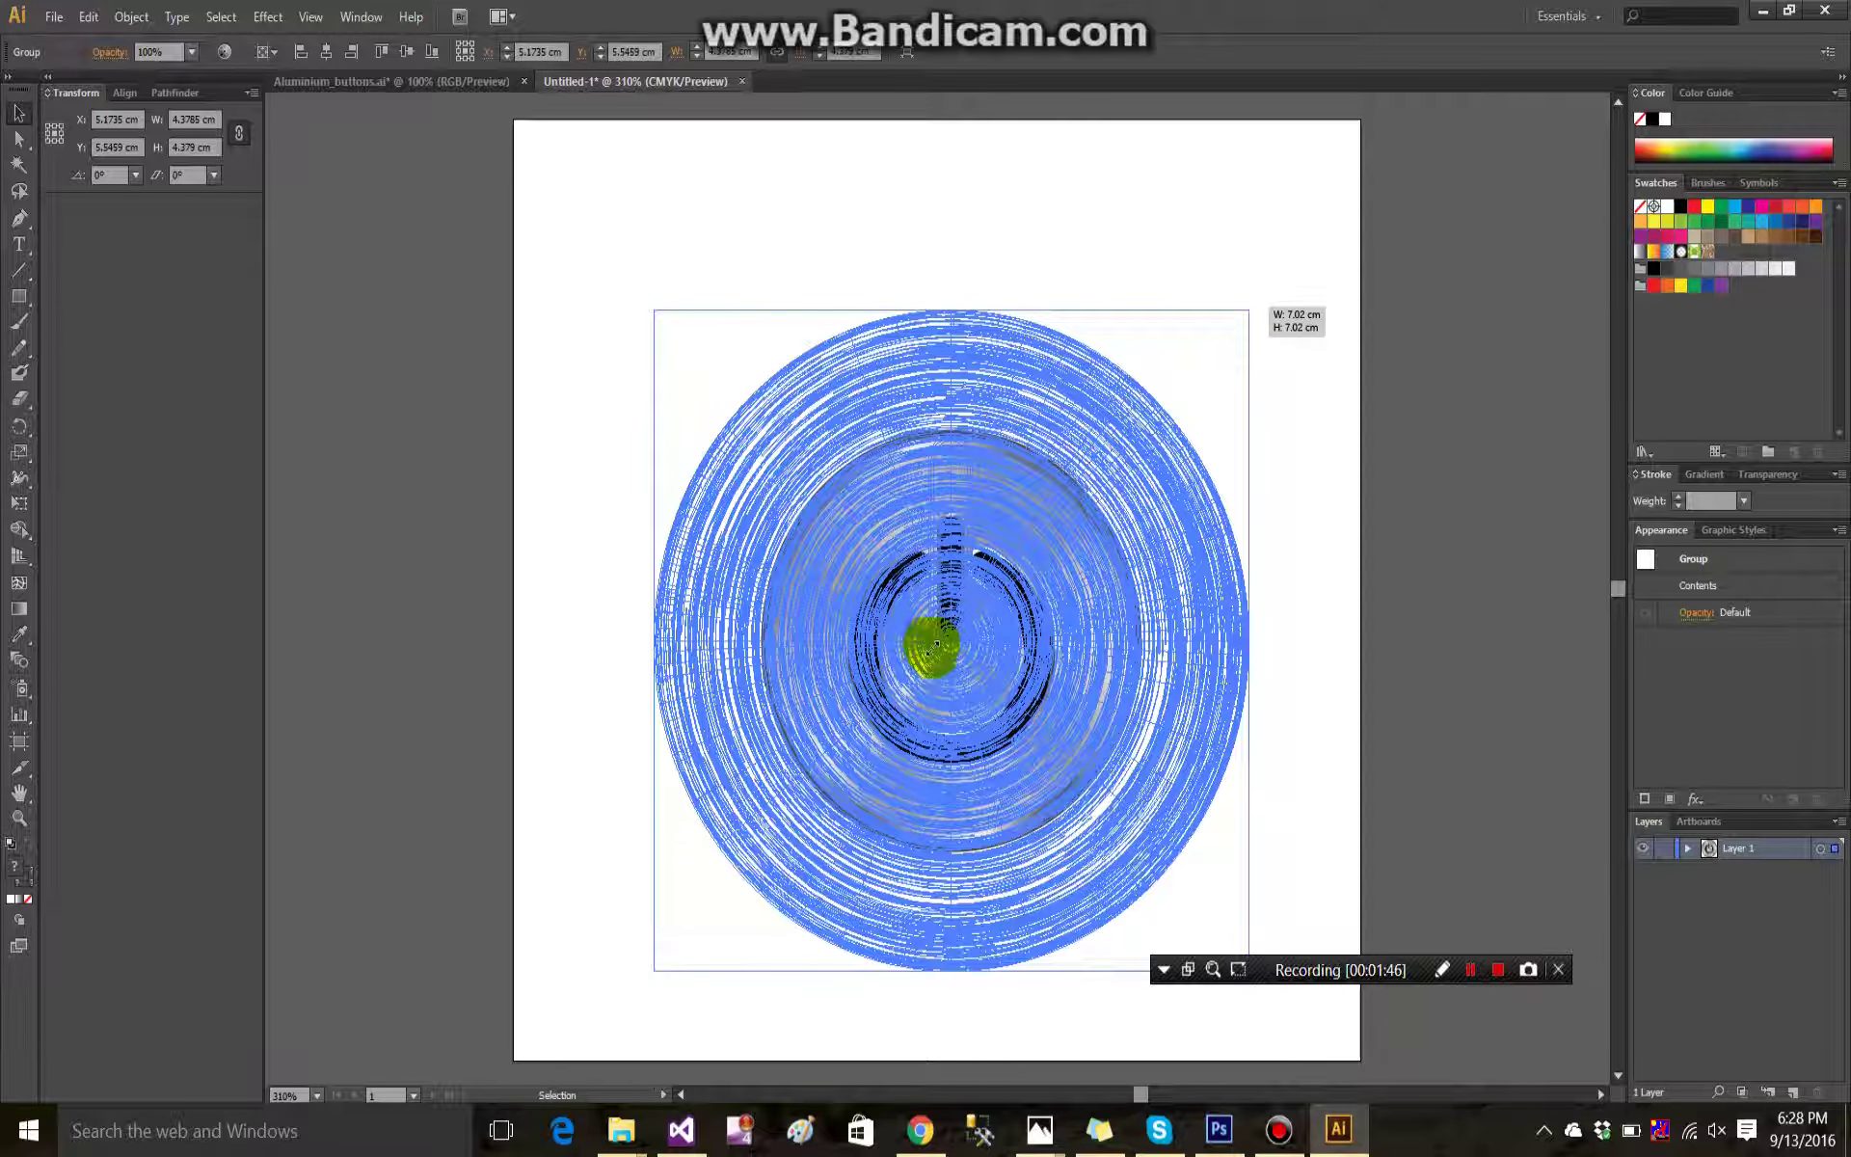
{"action": "left_click_drag", "start_coordinate": [960, 638], "coordinate": [960, 638]}
Export the artwork to the Desktop as a.png at Screen (72 ppi) resolution with a transparent background.
{"action": "left_click", "coordinate": [54, 16]}
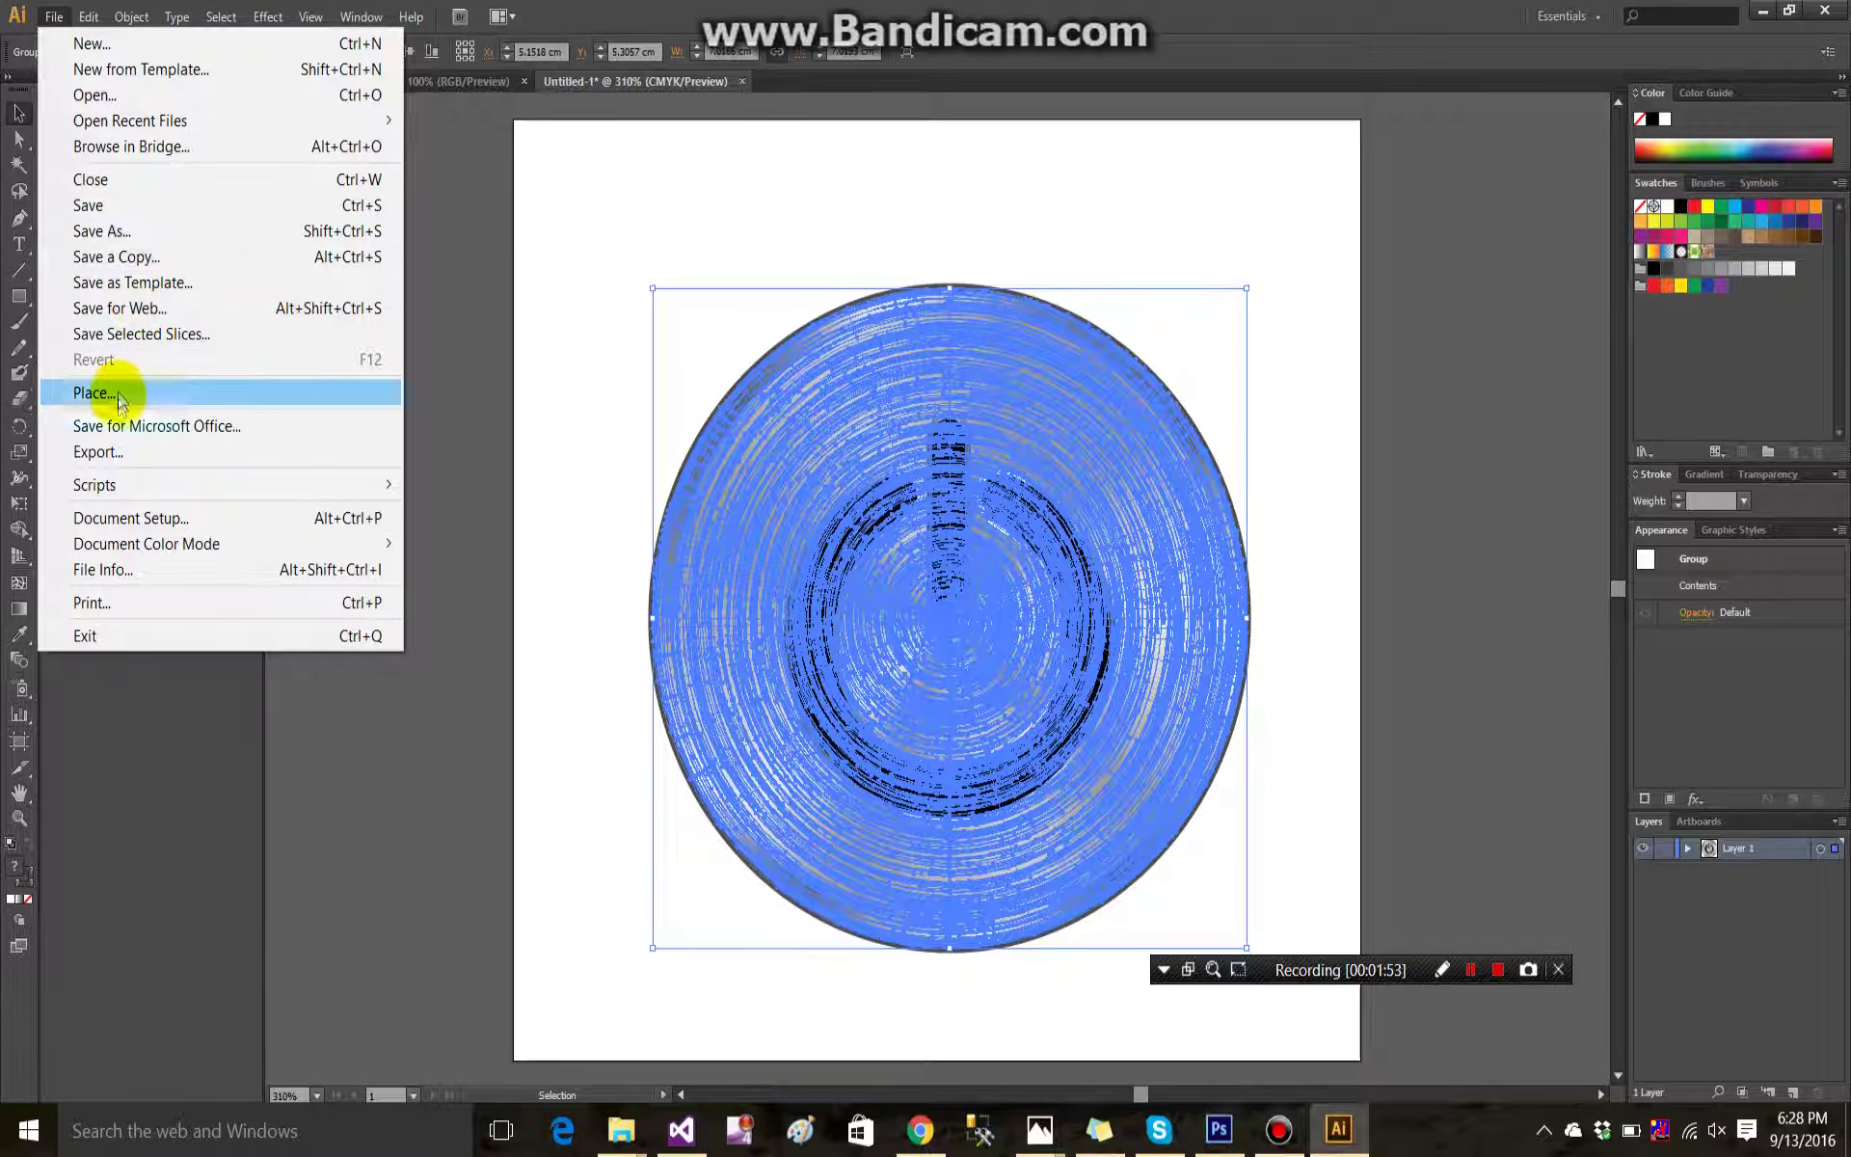
{"action": "left_click", "coordinate": [110, 453]}
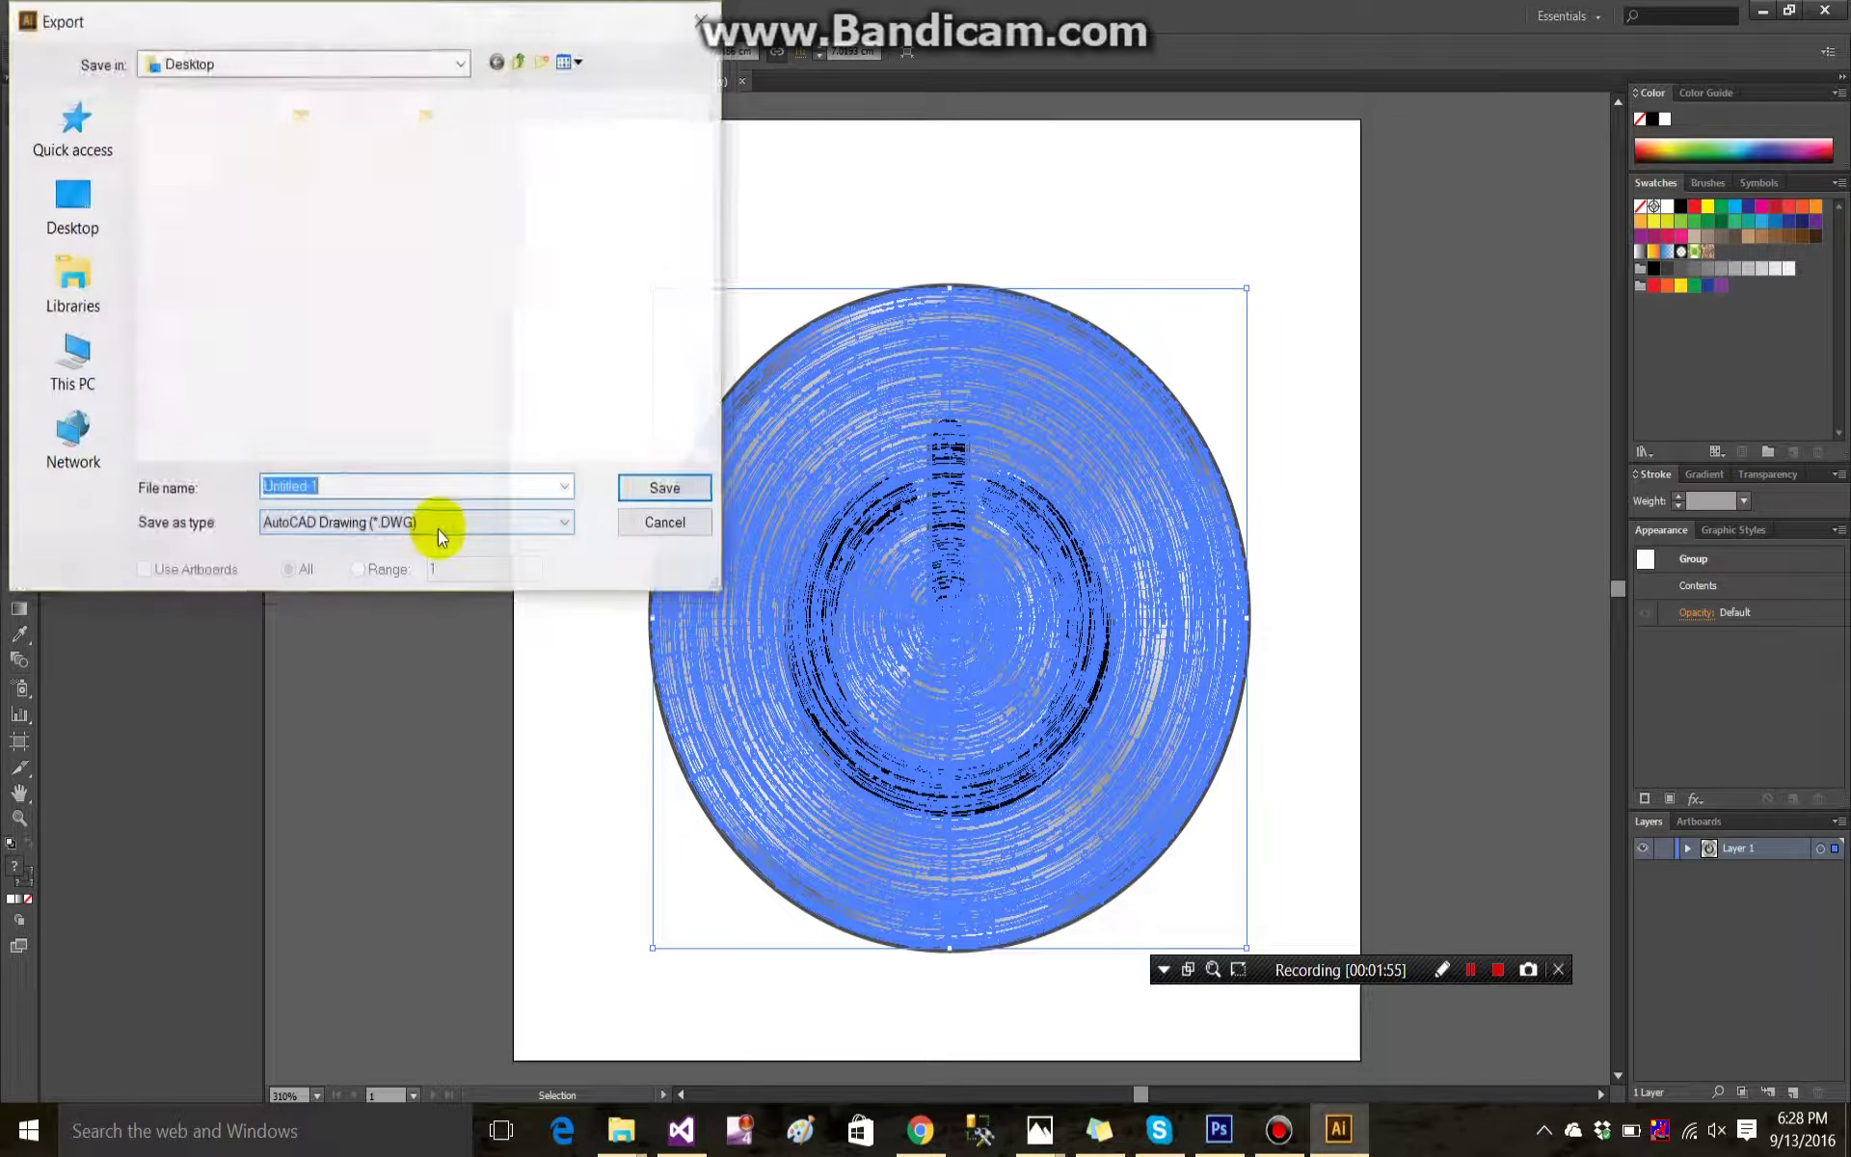
{"action": "left_click", "coordinate": [73, 214]}
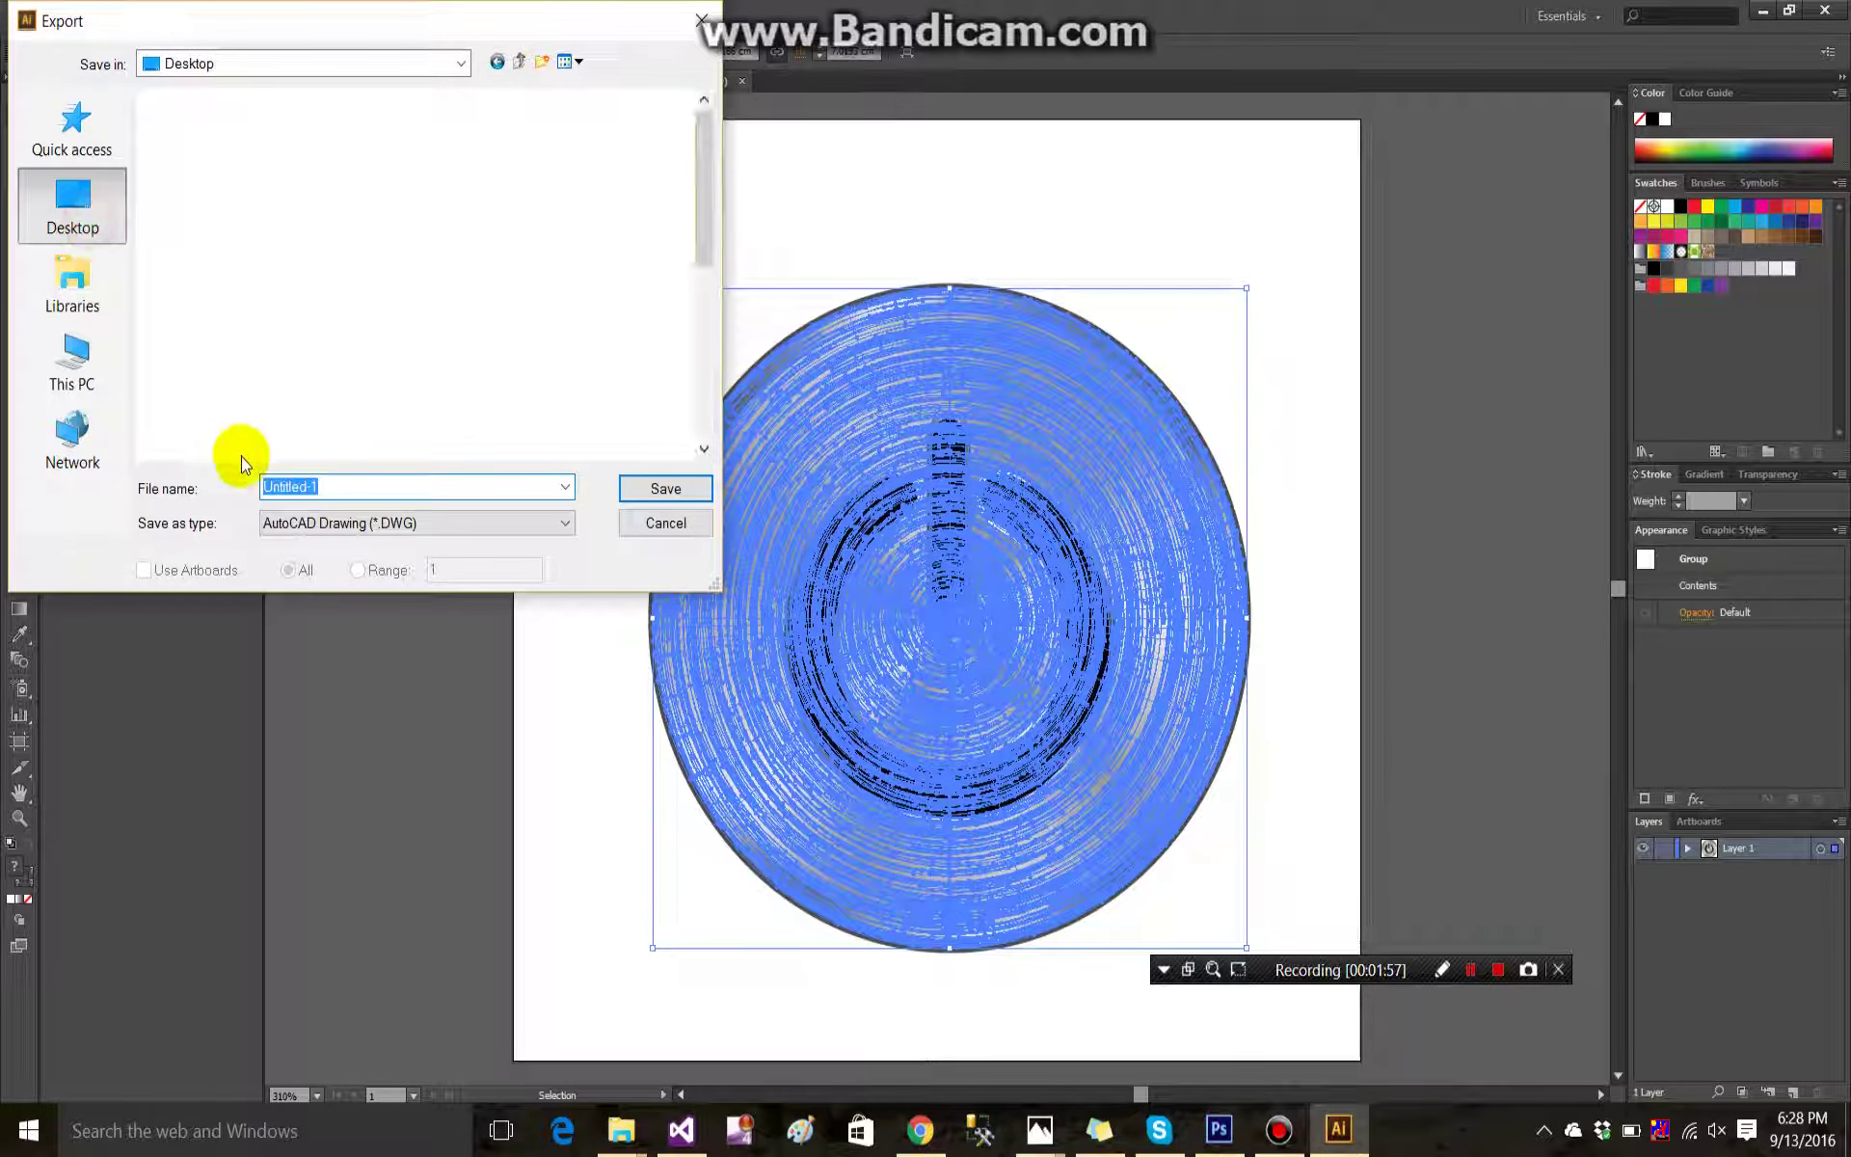
{"action": "left_click", "coordinate": [310, 536]}
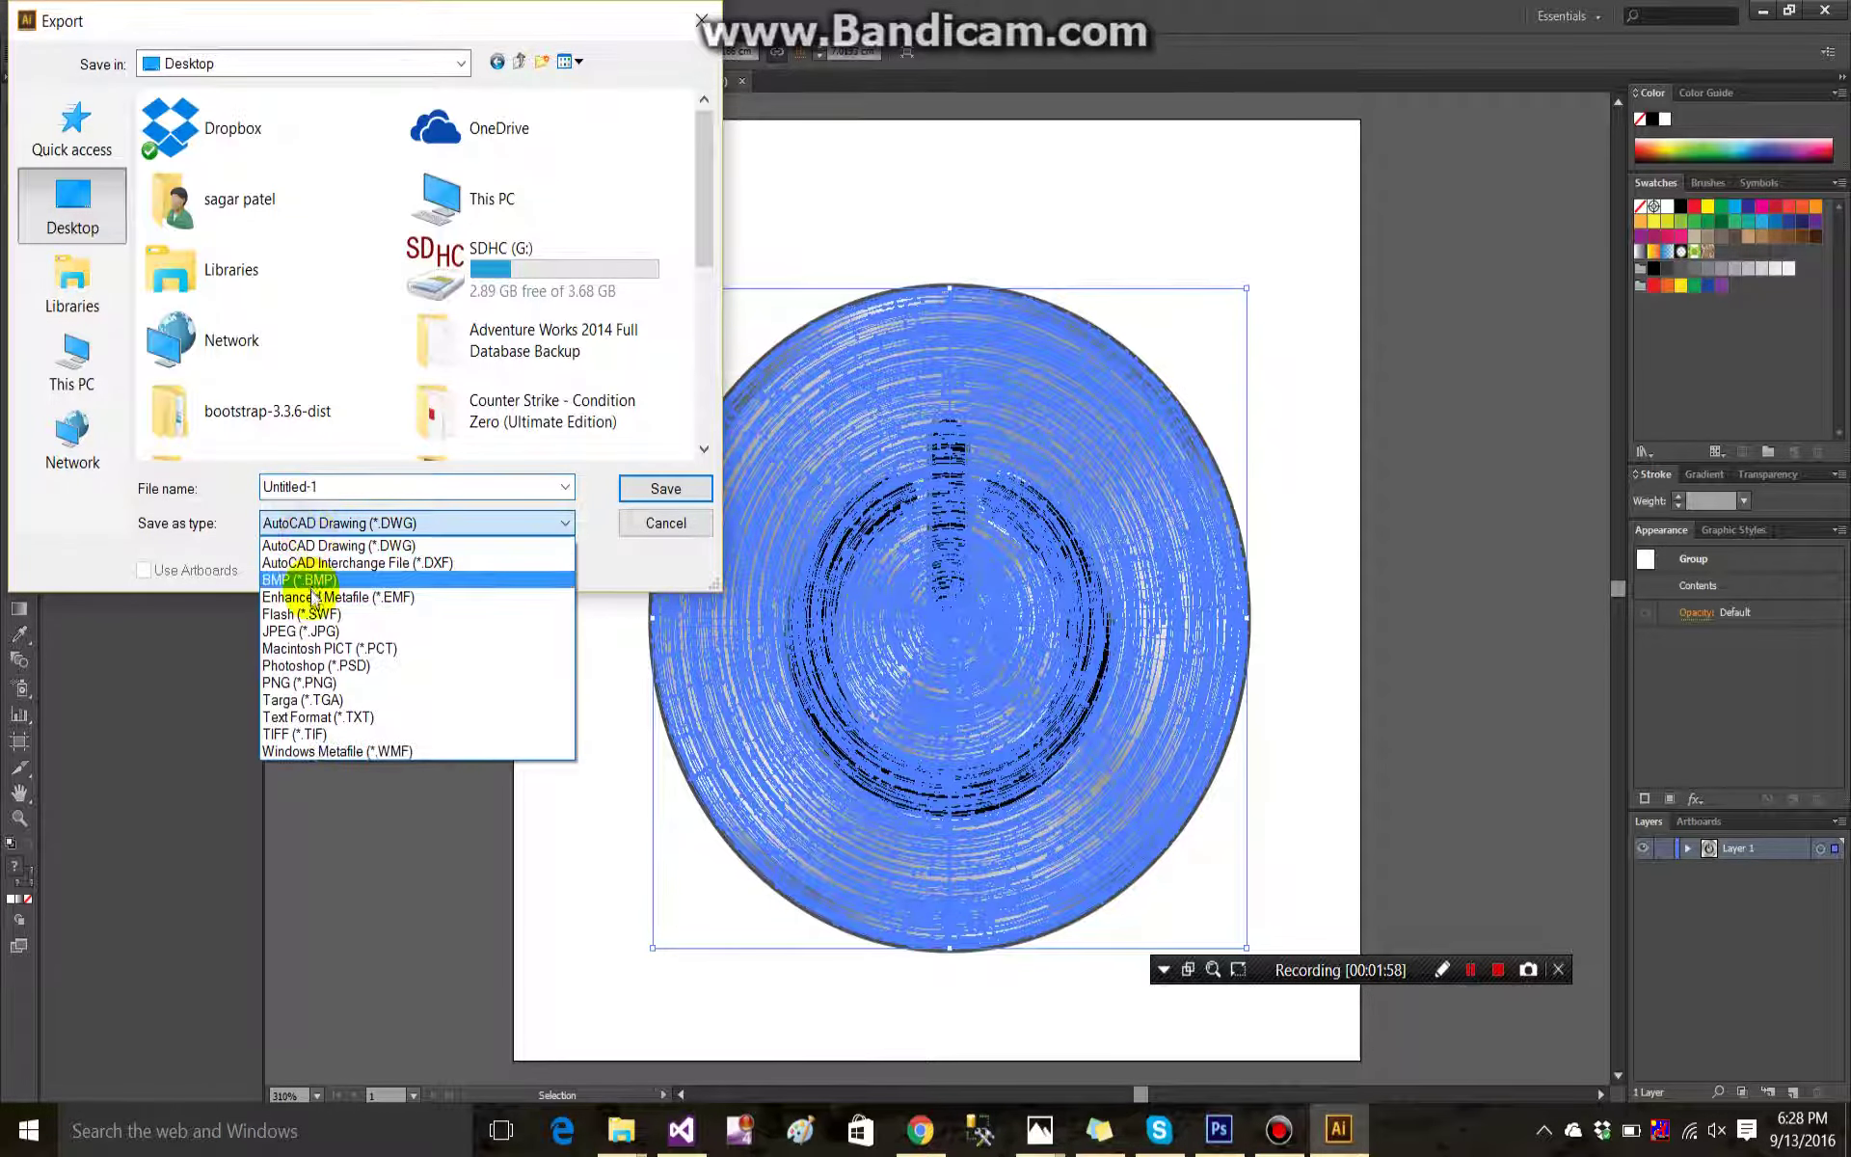
{"action": "left_click", "coordinate": [321, 682]}
{"action": "left_click", "coordinate": [415, 489]}
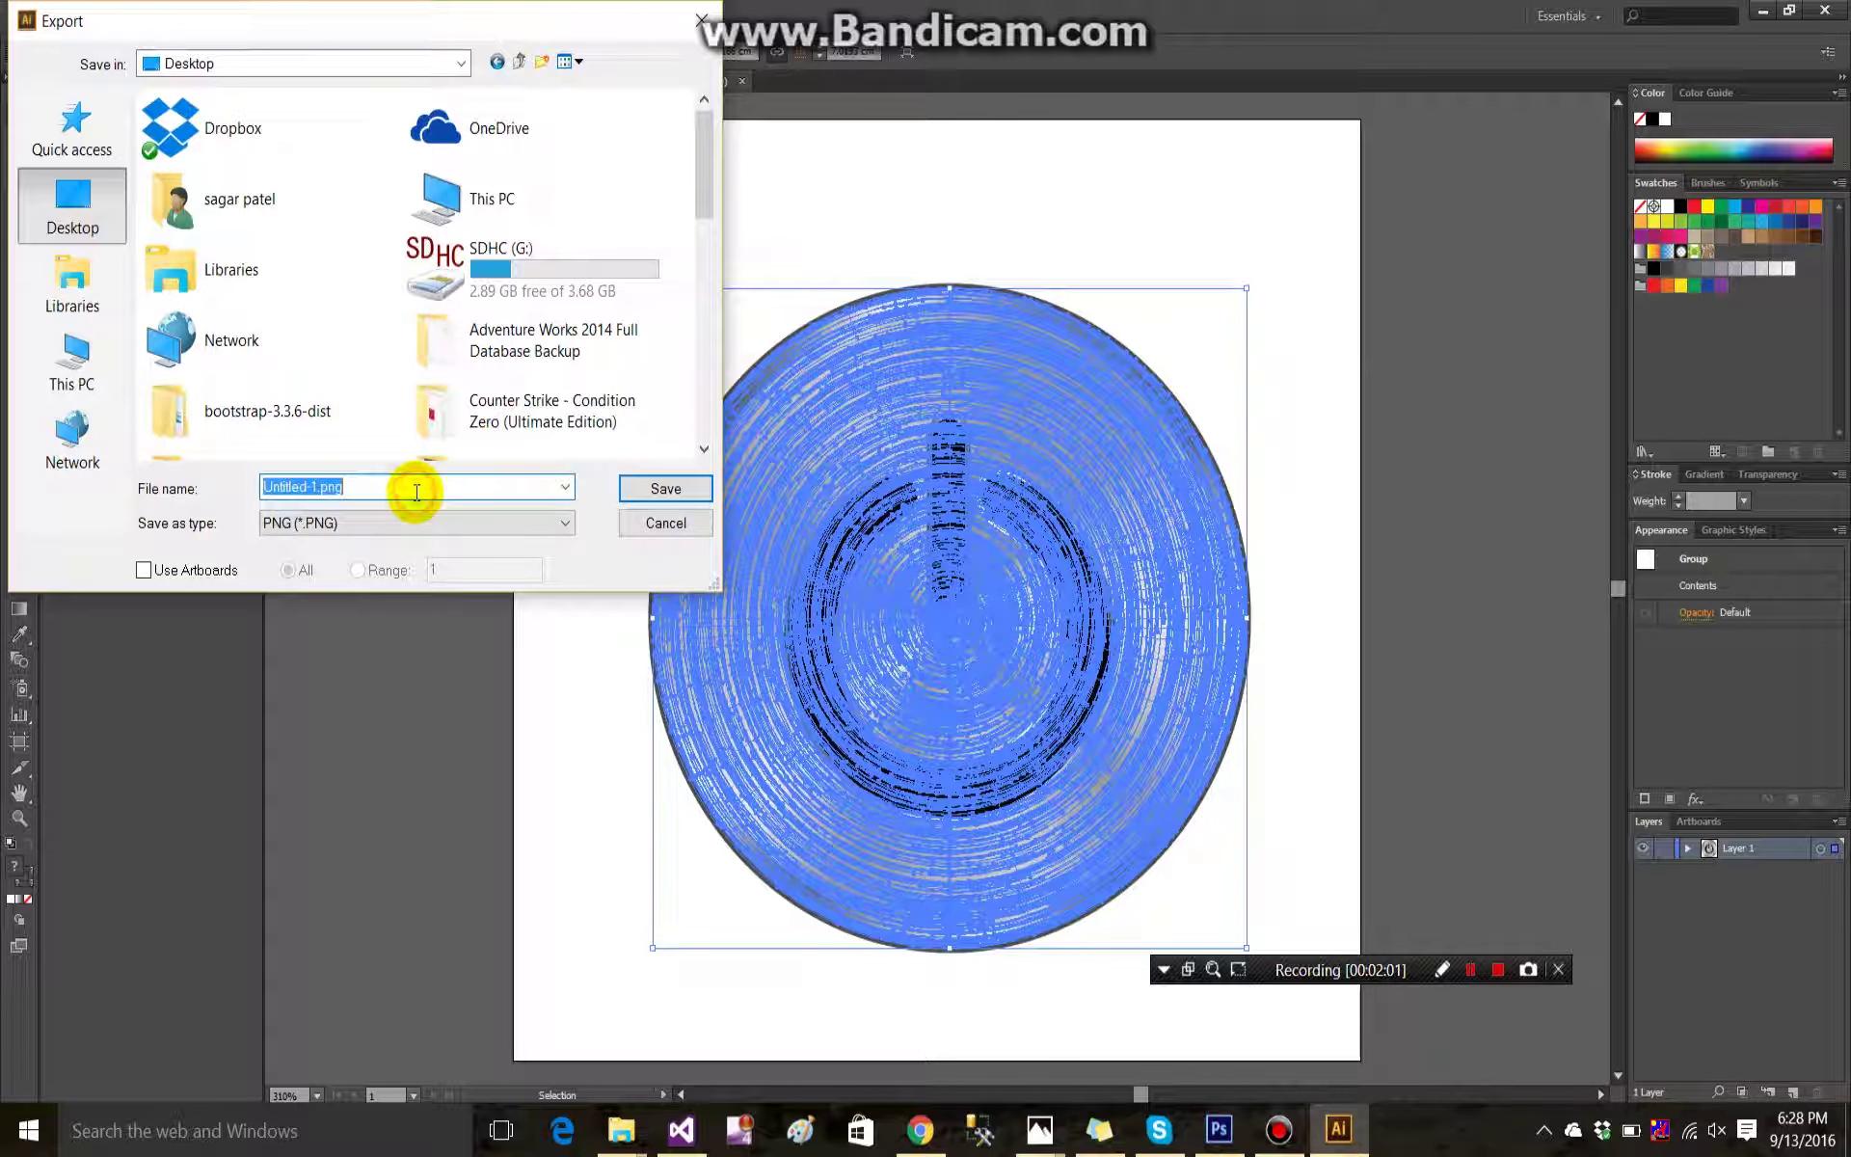
{"action": "type", "text": "a"}
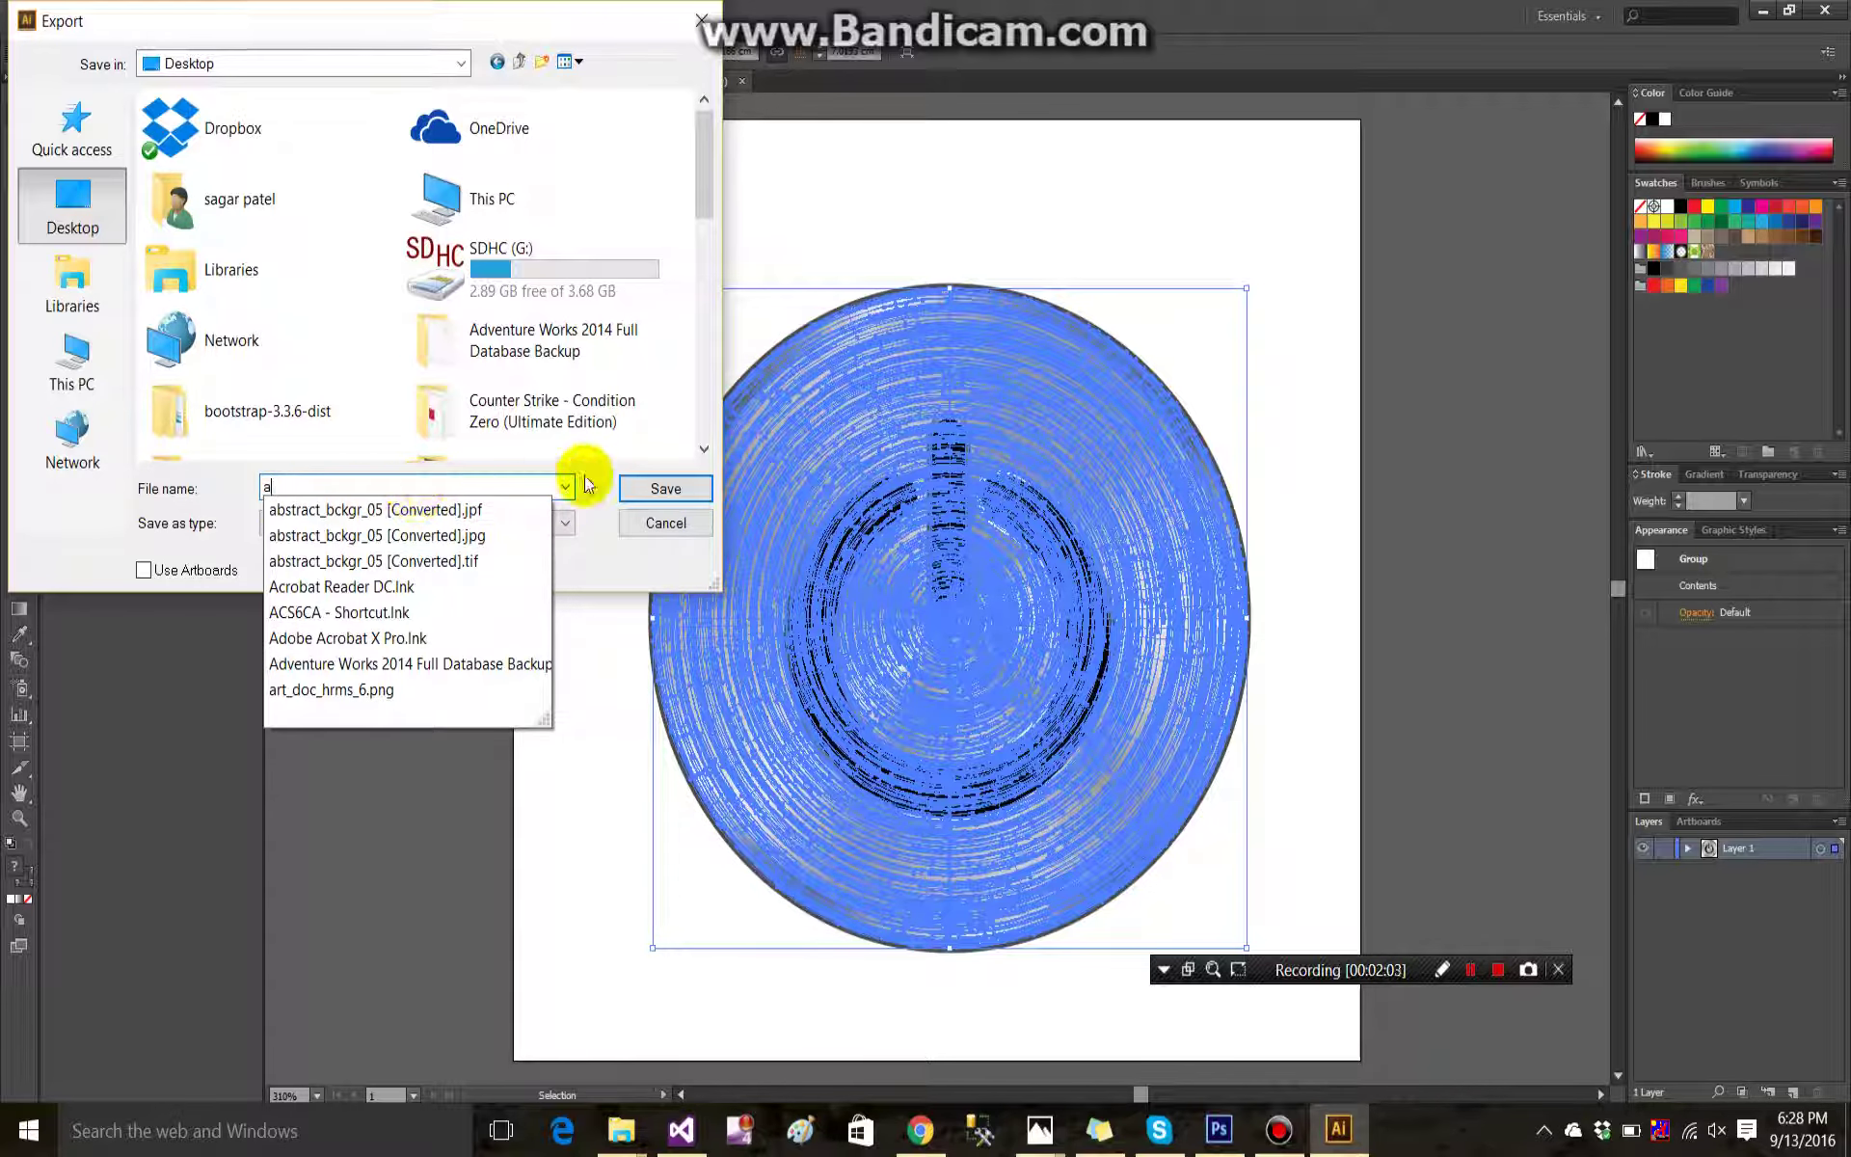
{"action": "left_click", "coordinate": [662, 490]}
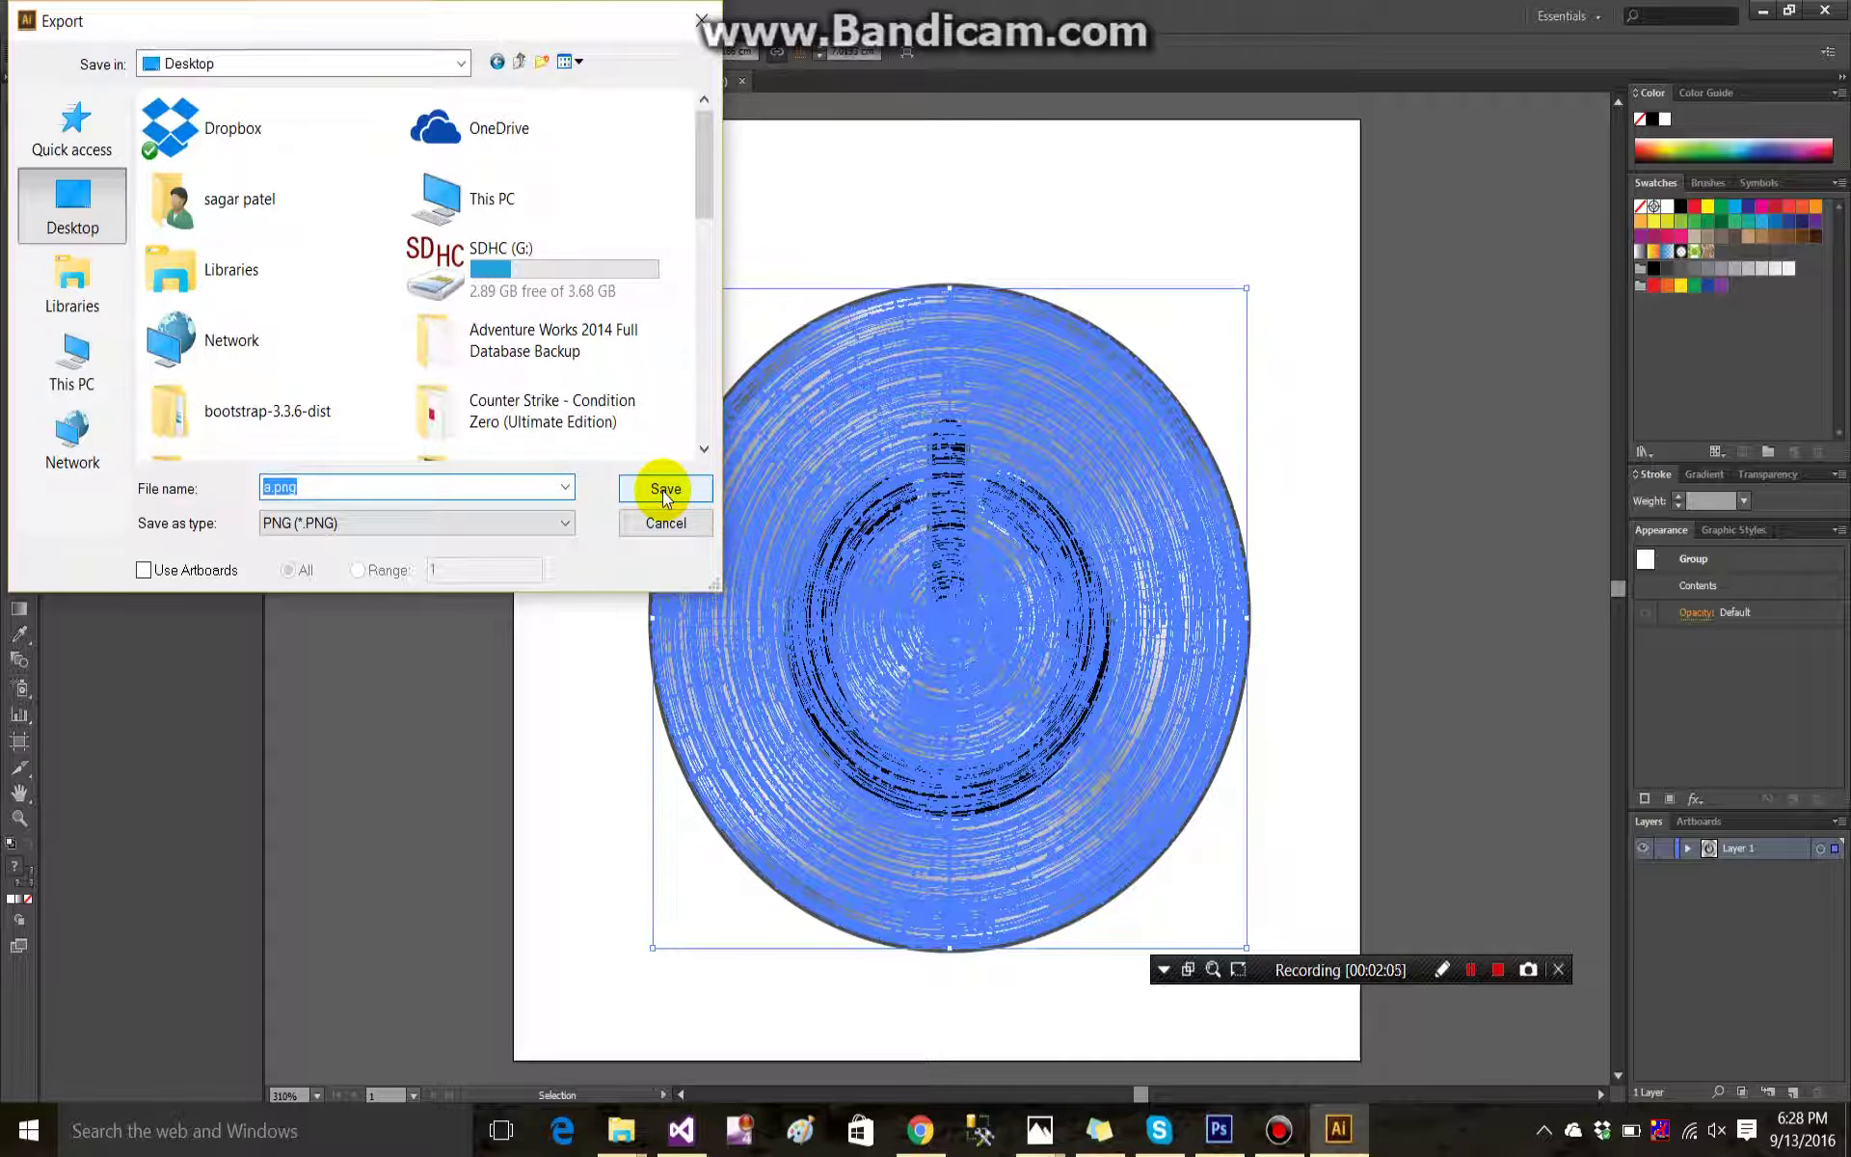
{"action": "left_click", "coordinate": [662, 490]}
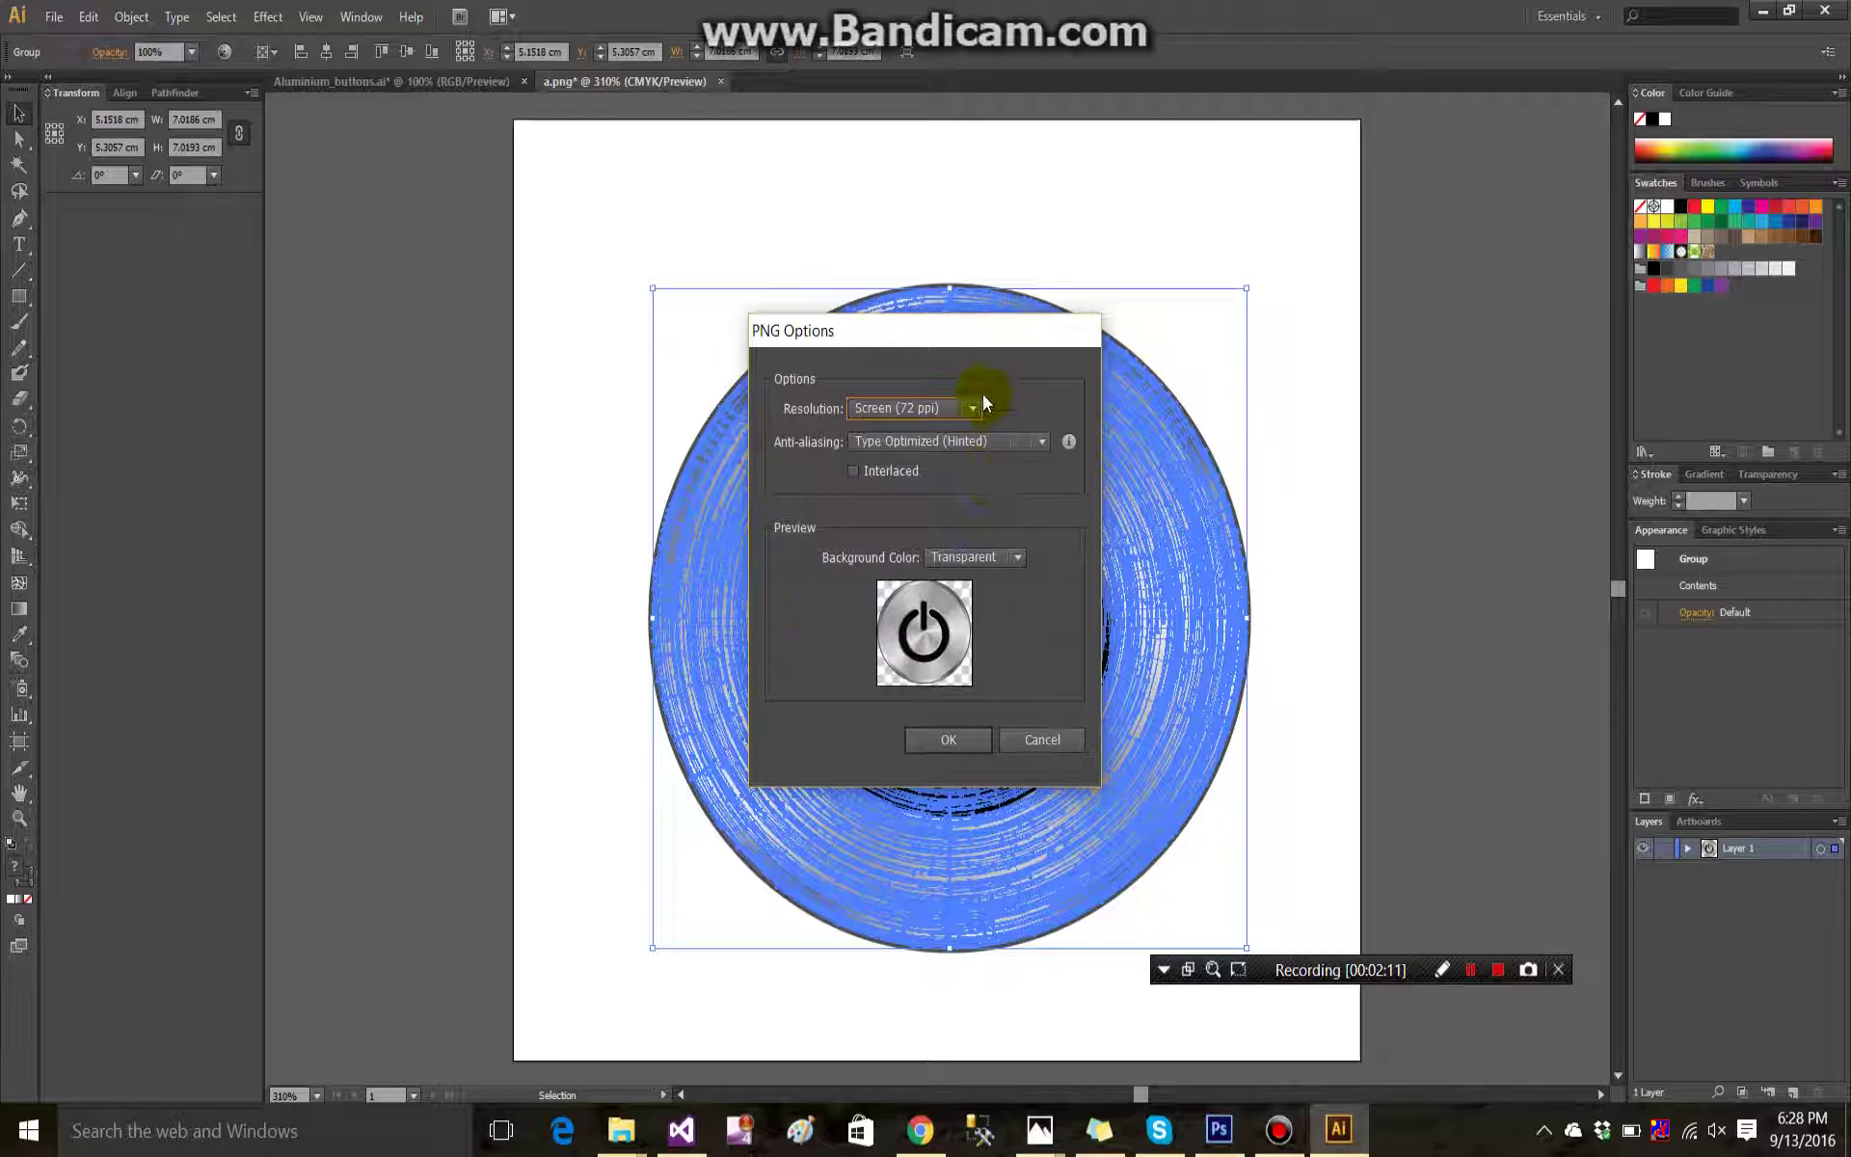
{"action": "left_click", "coordinate": [950, 739]}
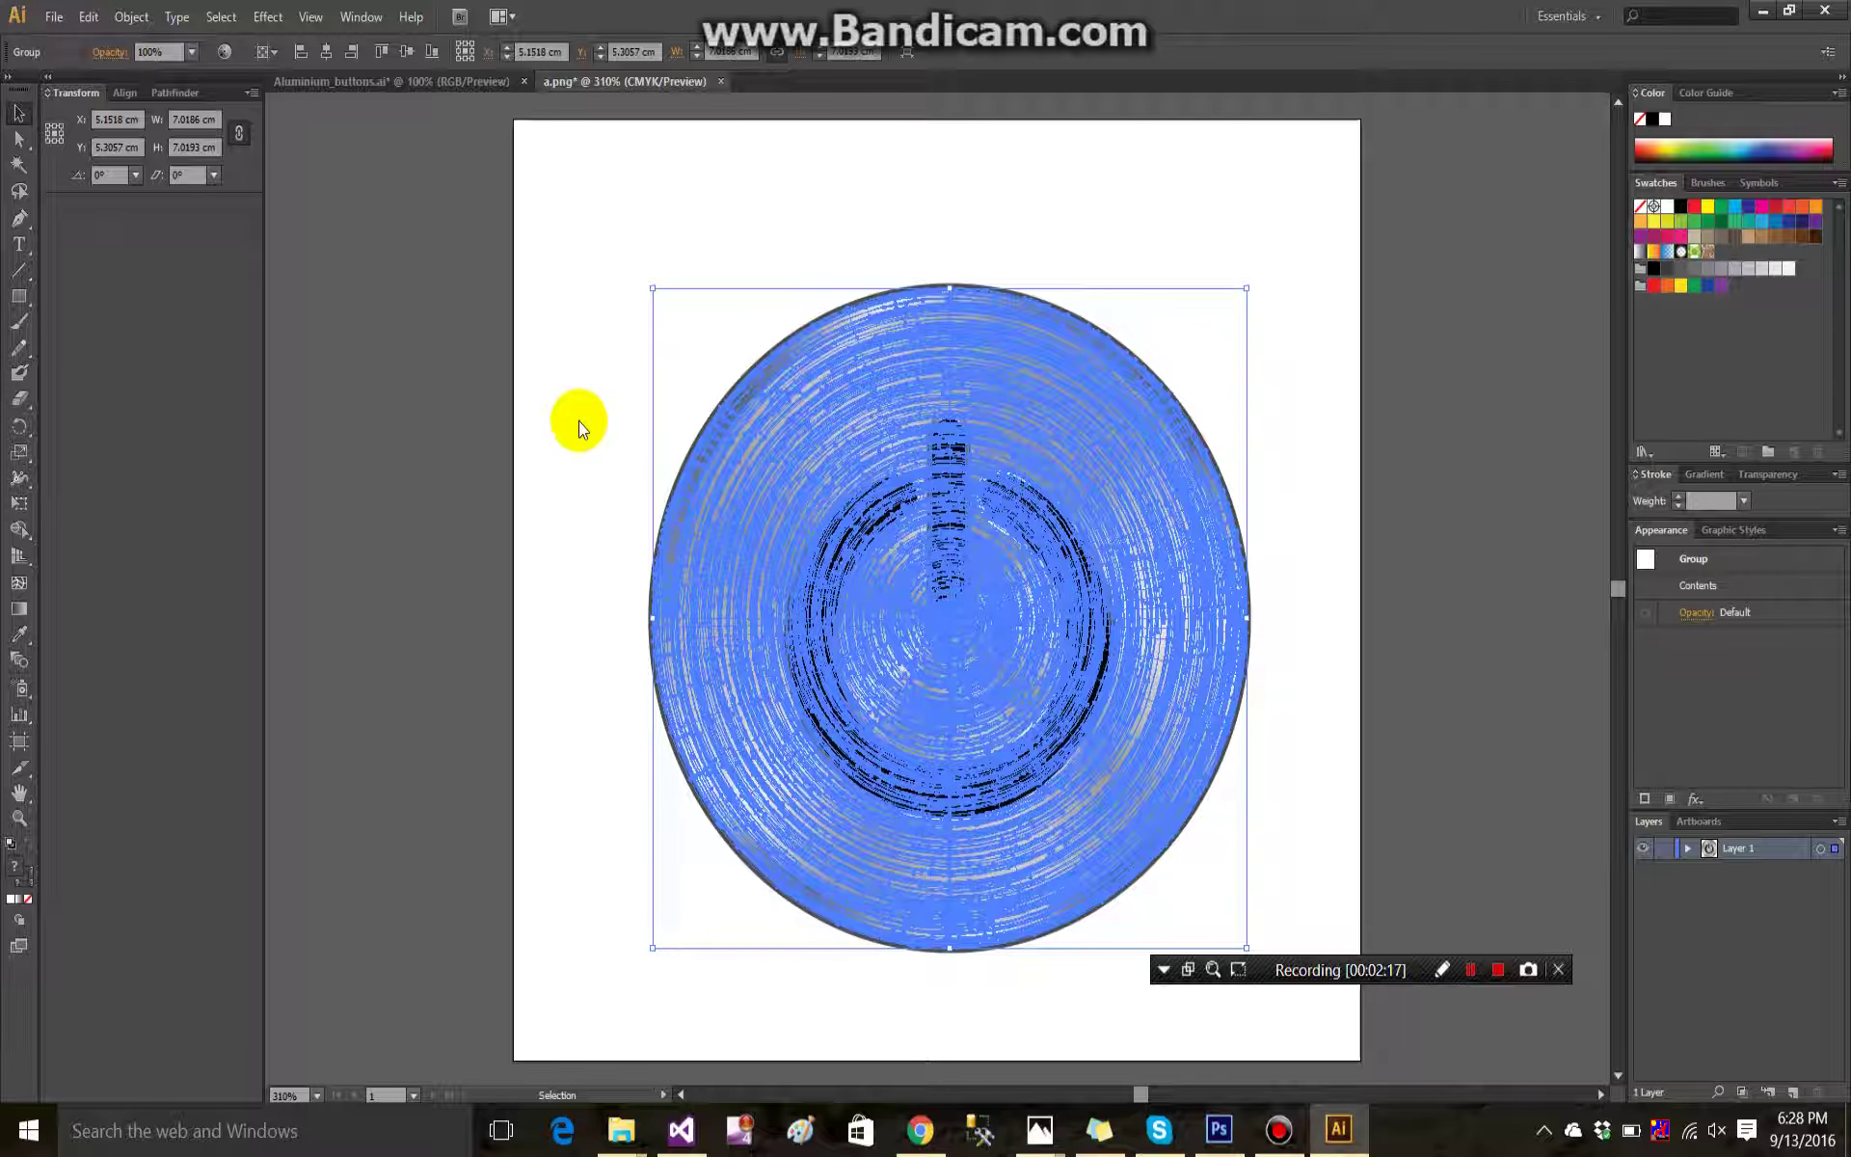
Open the exported image a.png from the desktop to check it, and close the viewer.
{"action": "left_click", "coordinate": [1770, 19]}
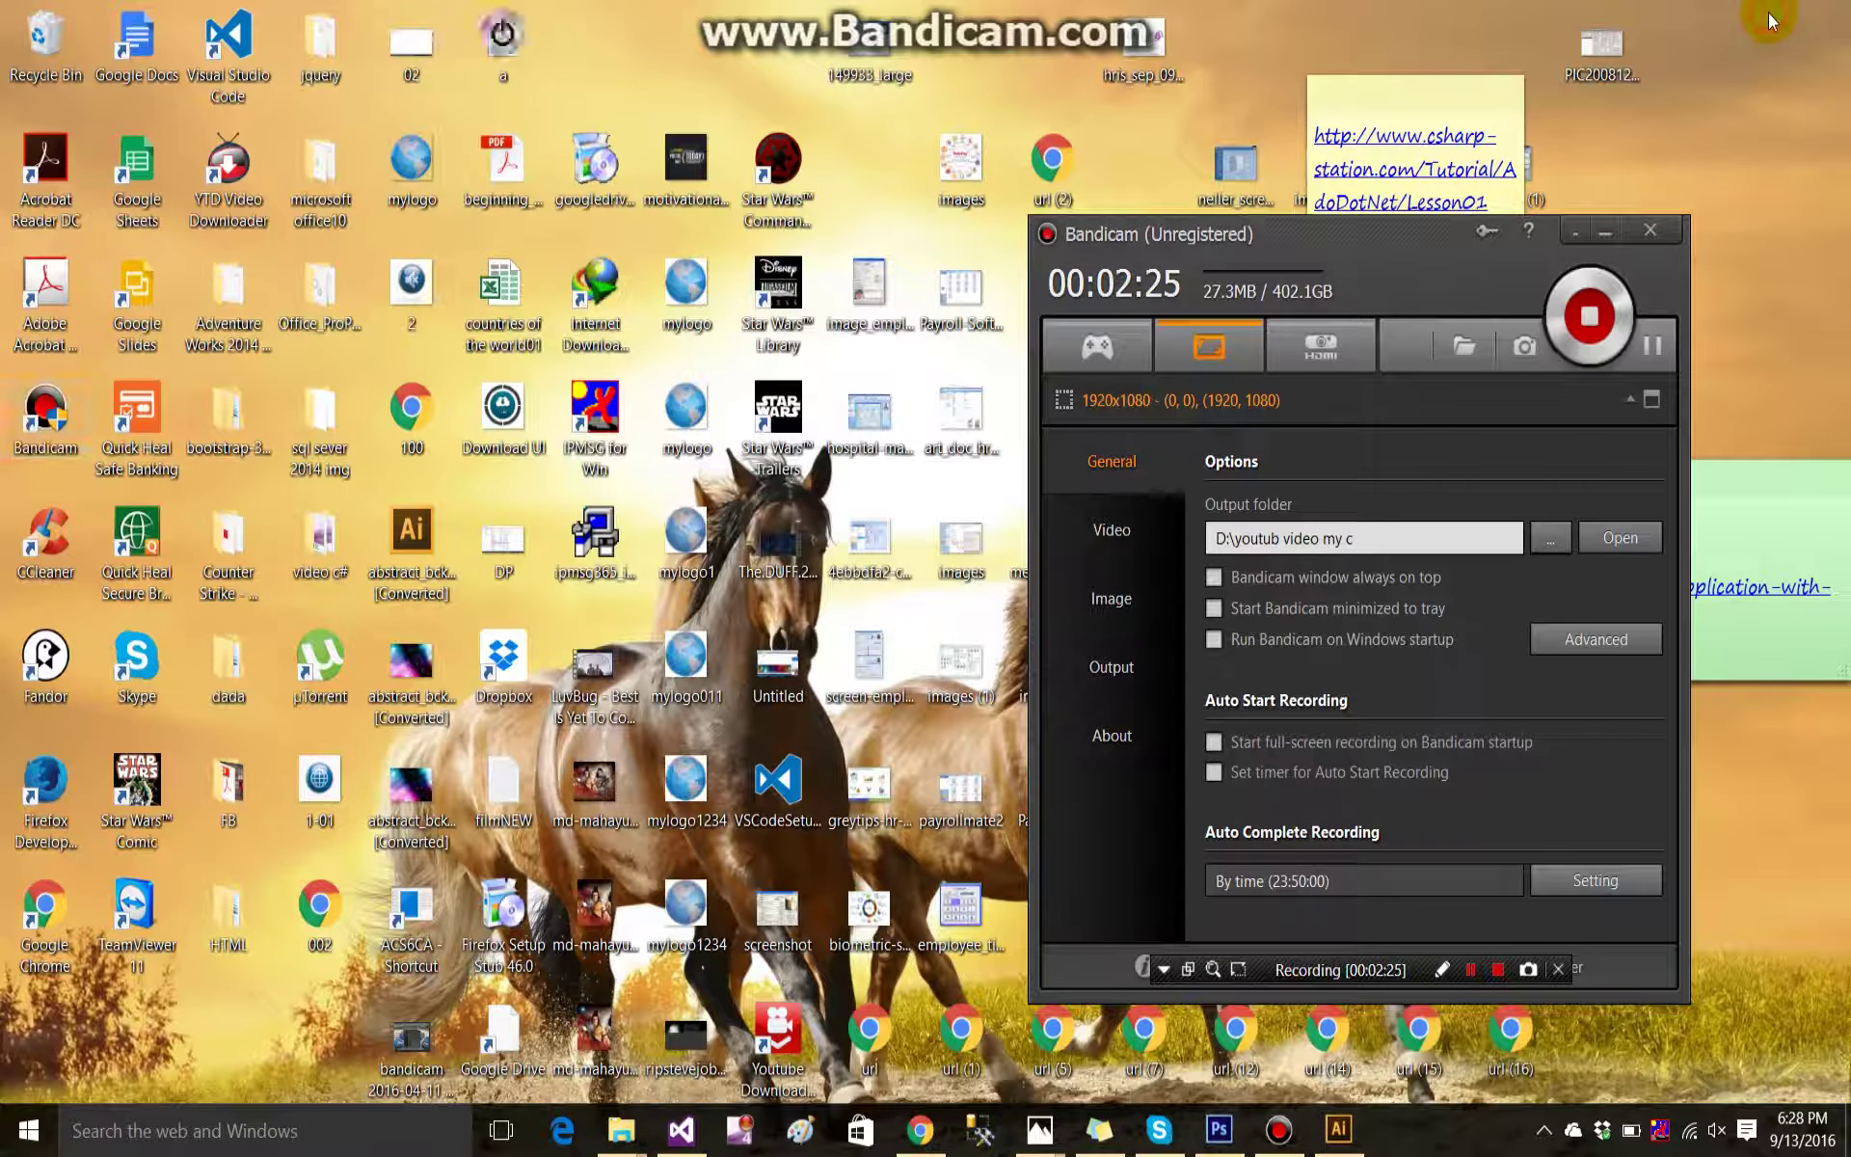
{"action": "left_click", "coordinate": [501, 44]}
{"action": "right_click", "coordinate": [500, 44]}
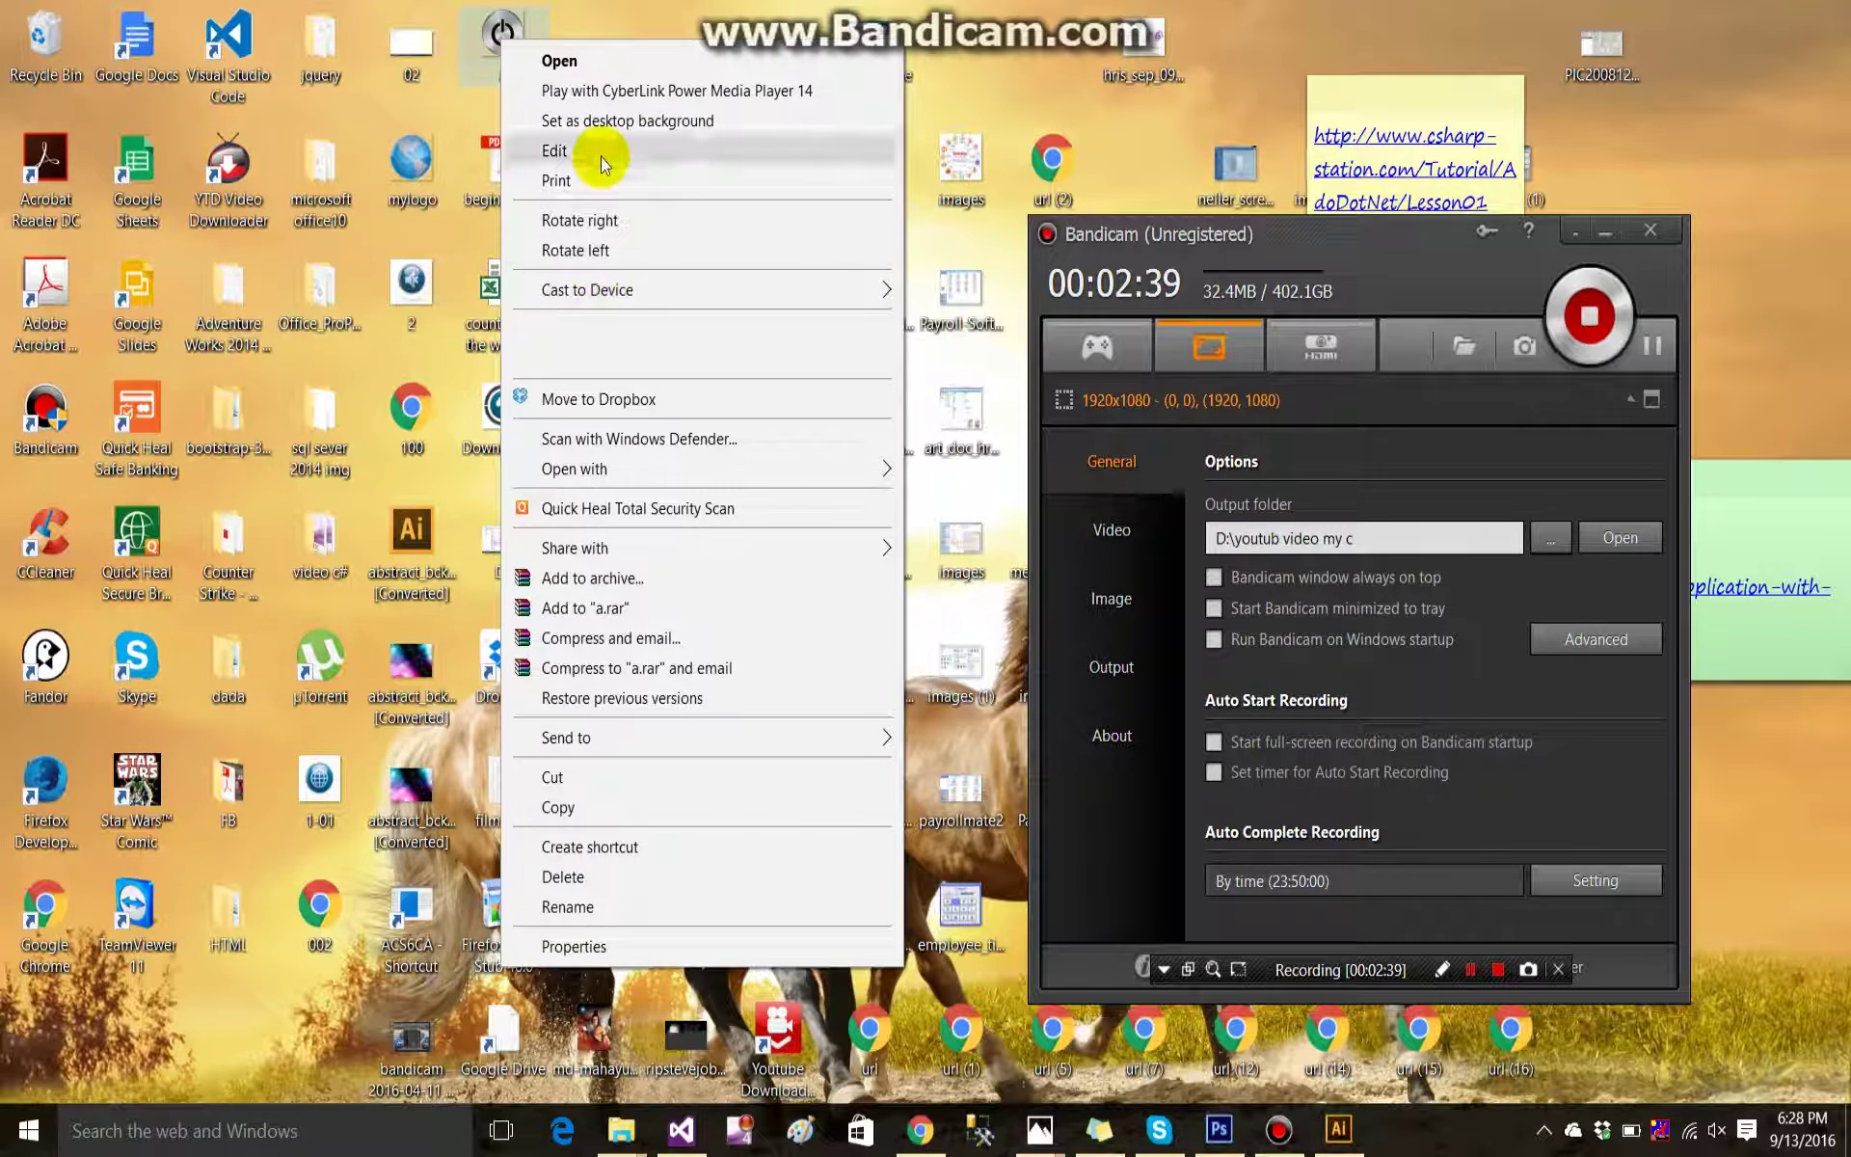
{"action": "left_click", "coordinate": [581, 59]}
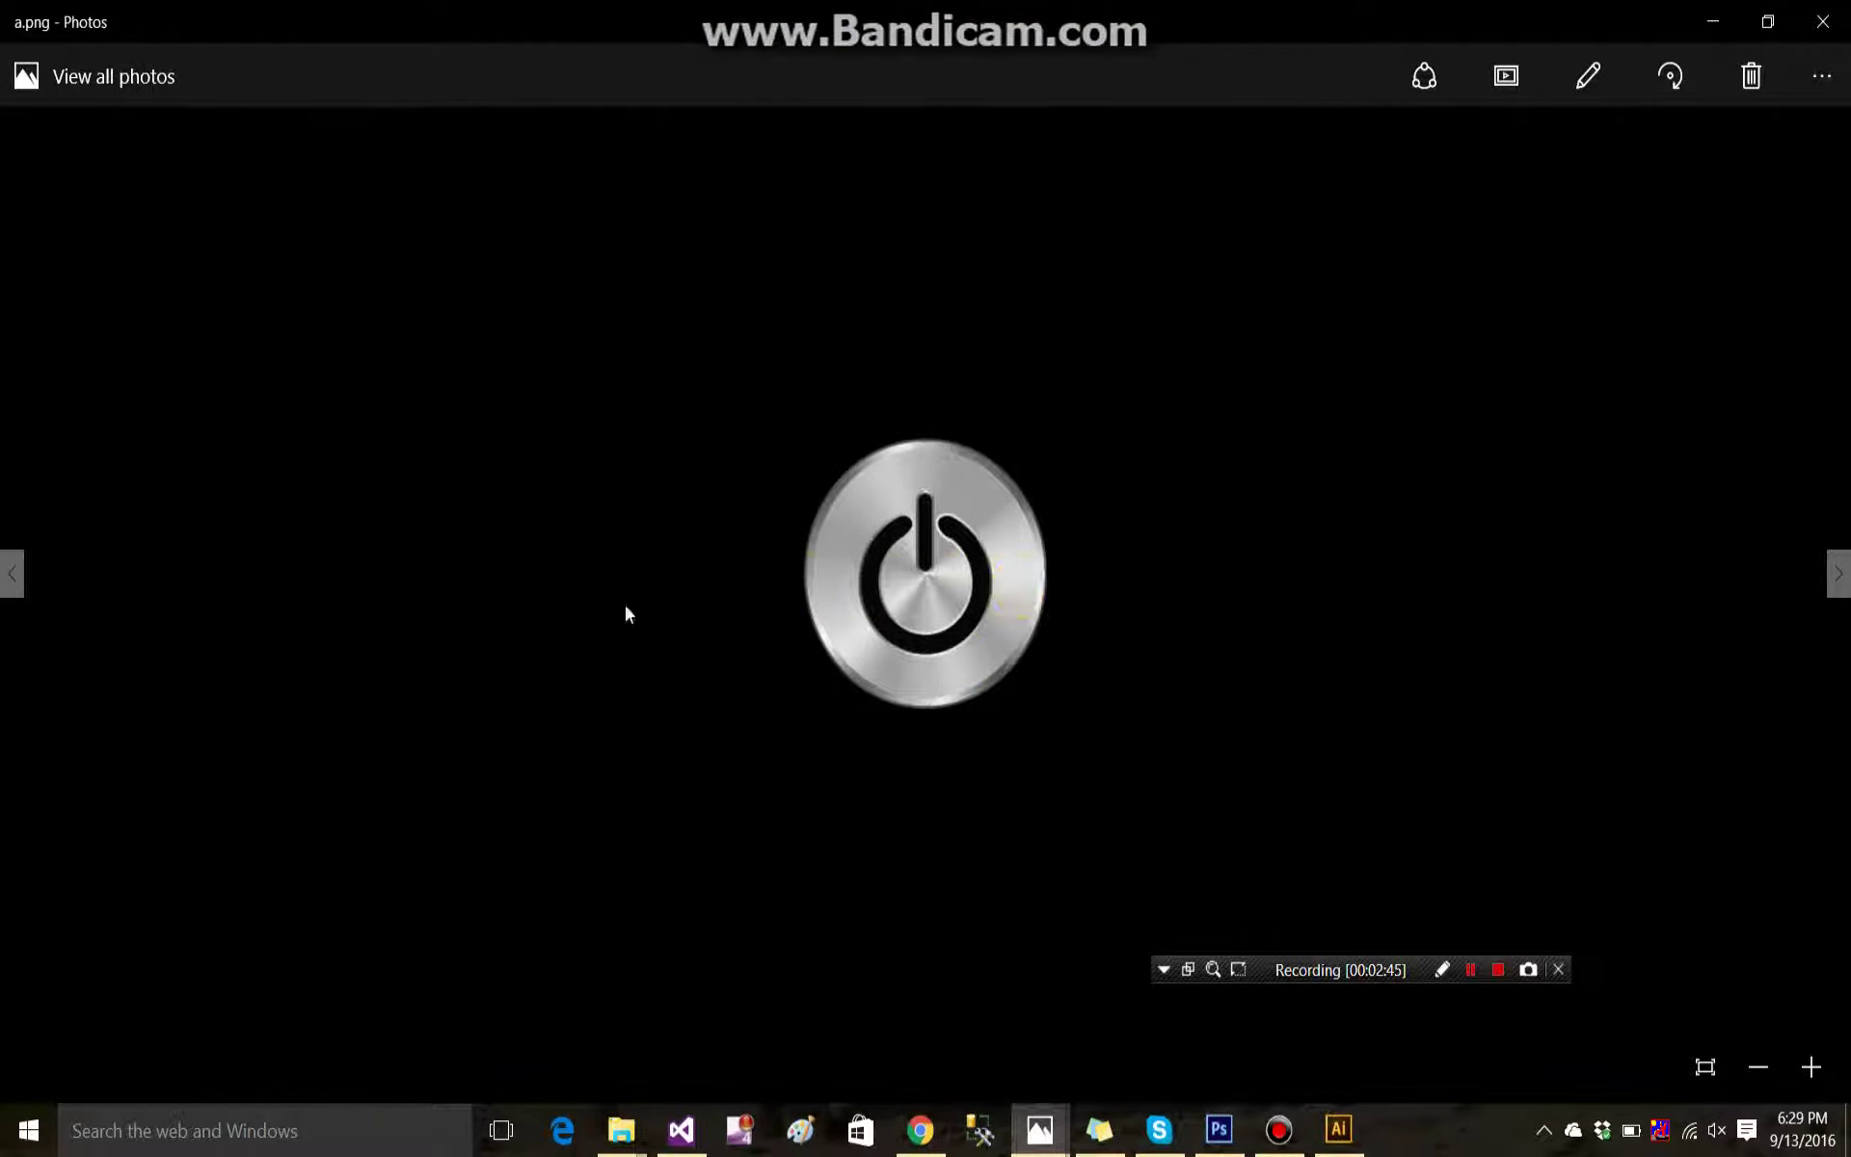
{"action": "left_click", "coordinate": [1837, 16]}
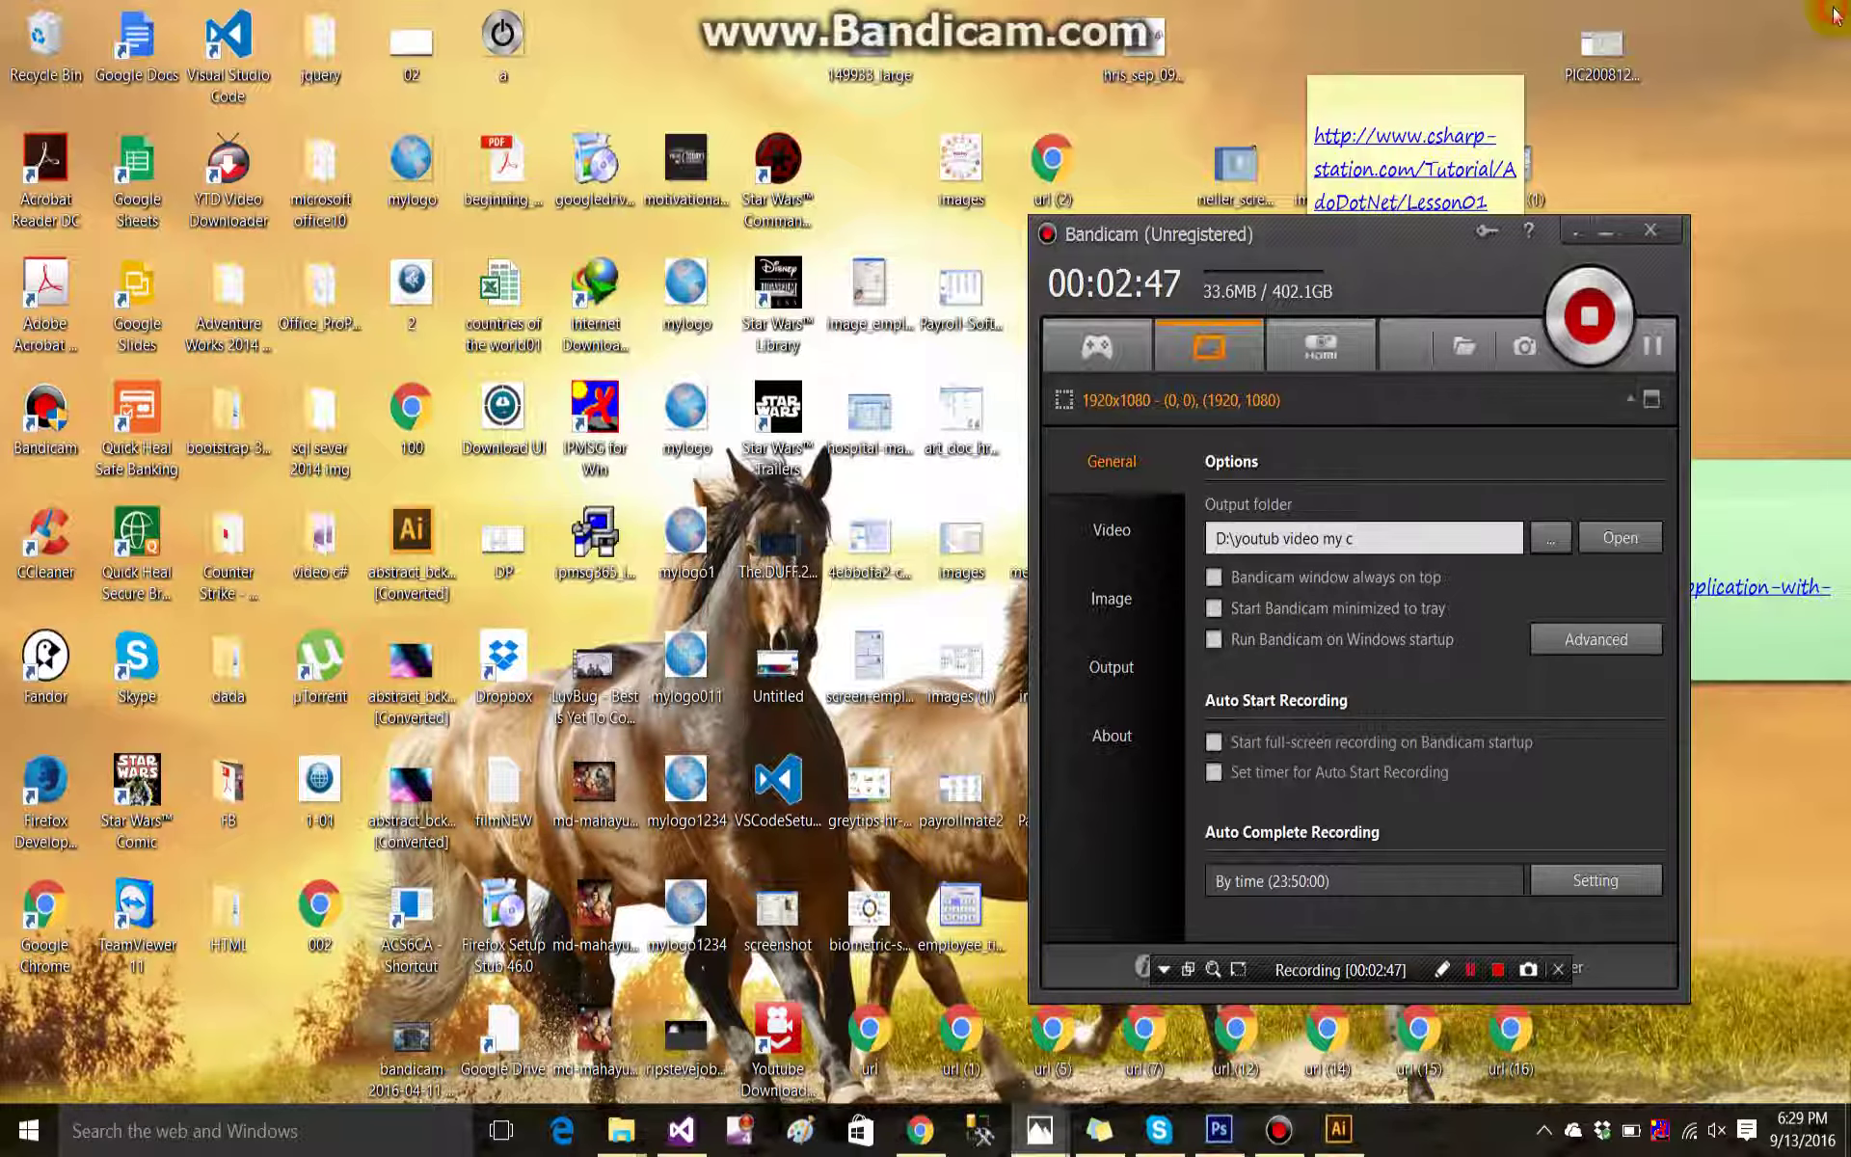
Switch back to Illustrator and enlarge the power button to about 9.65 cm, nearly filling the artboard.
{"action": "left_click", "coordinate": [1342, 1132]}
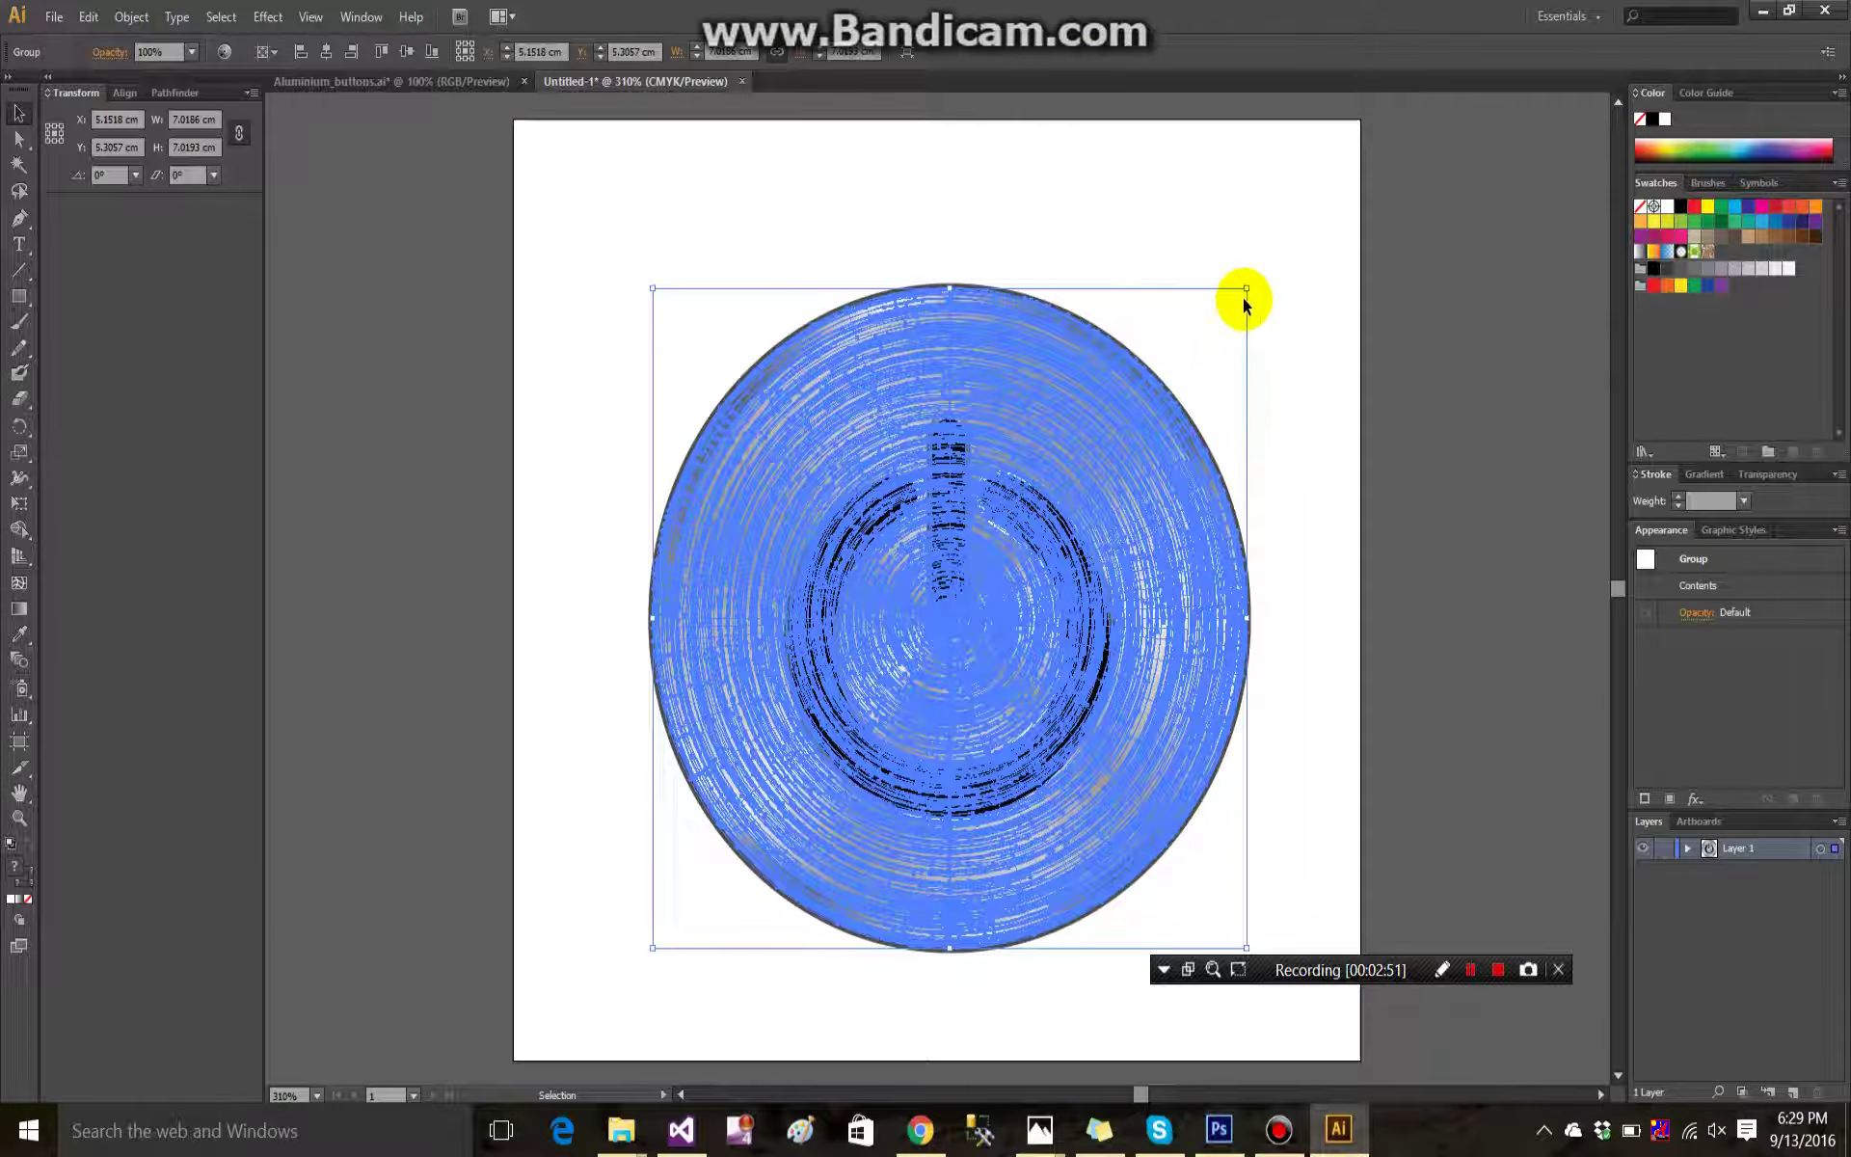
{"action": "left_click_drag", "start_coordinate": [1249, 286], "coordinate": [1387, 177]}
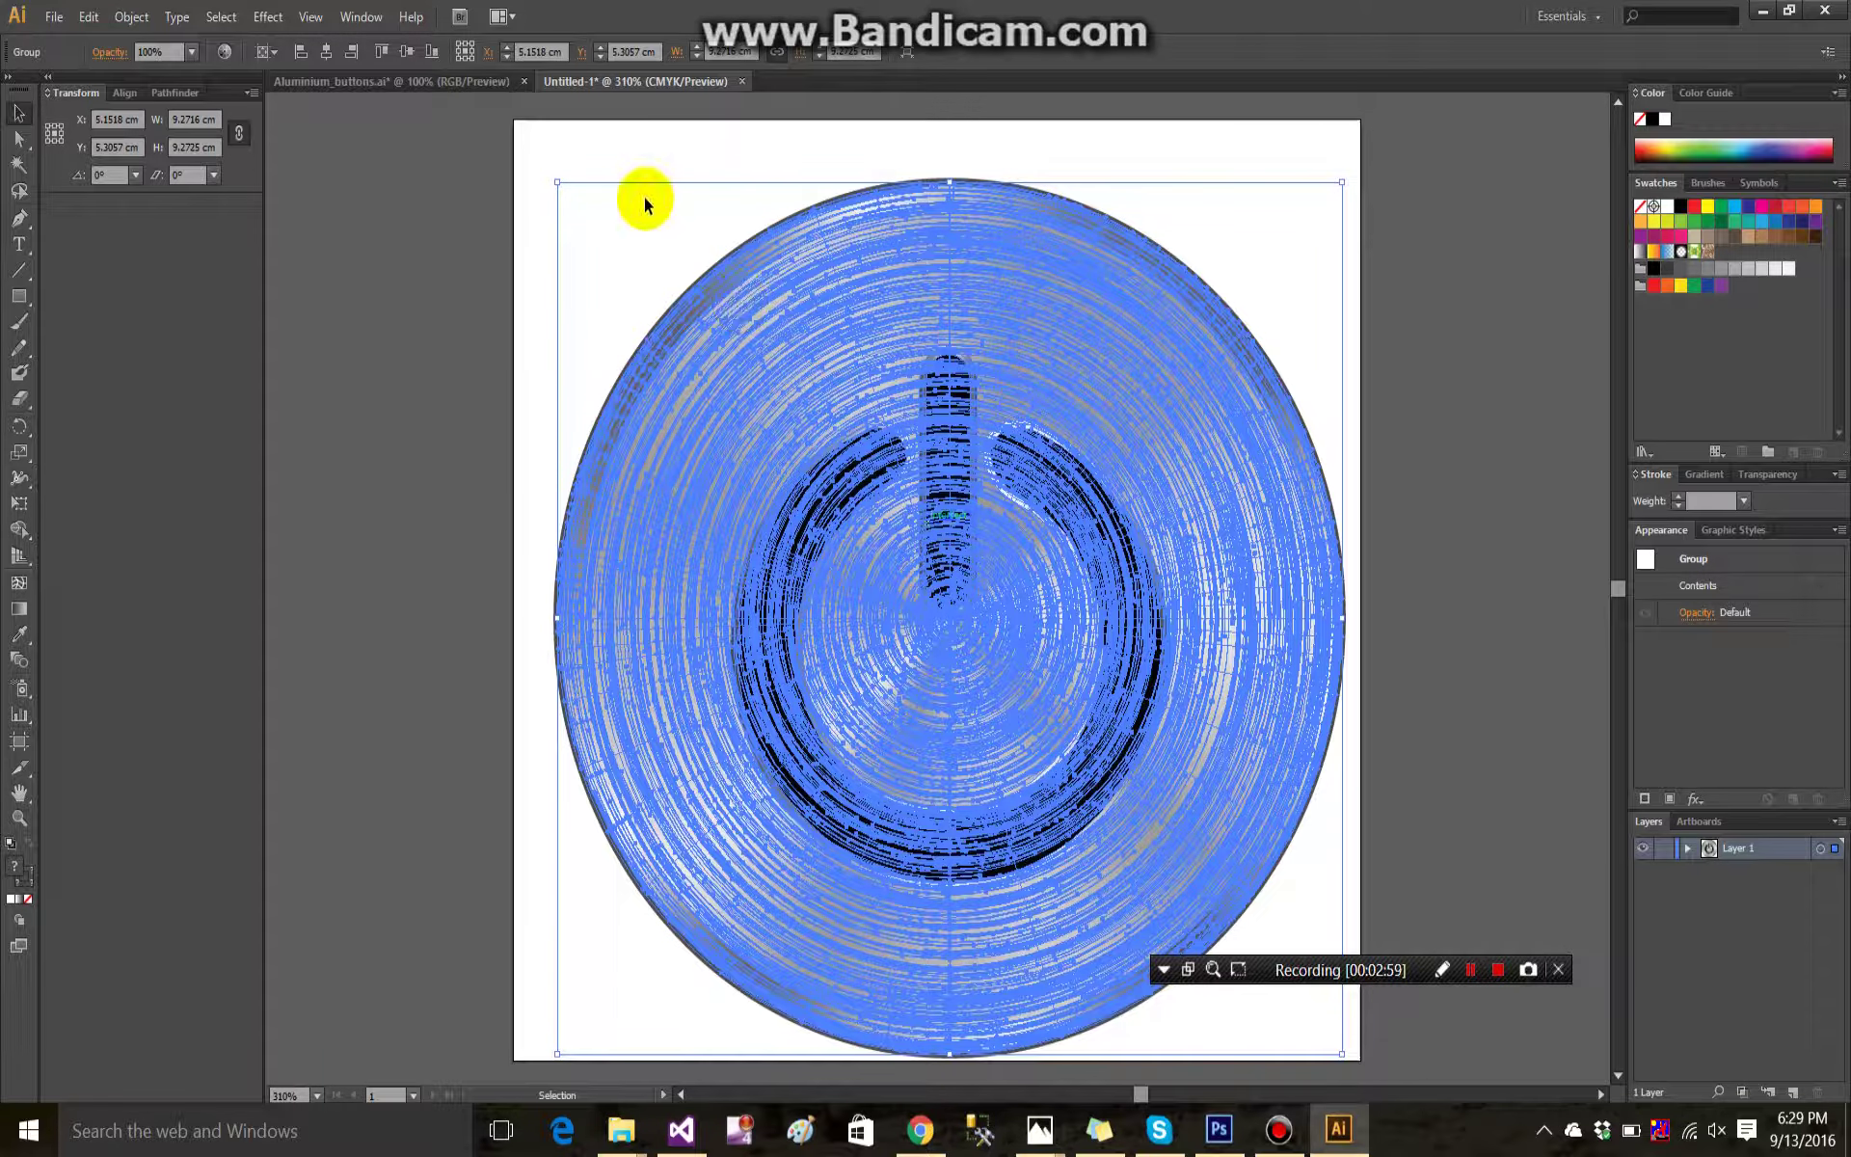
{"action": "left_click_drag", "start_coordinate": [557, 182], "coordinate": [513, 145]}
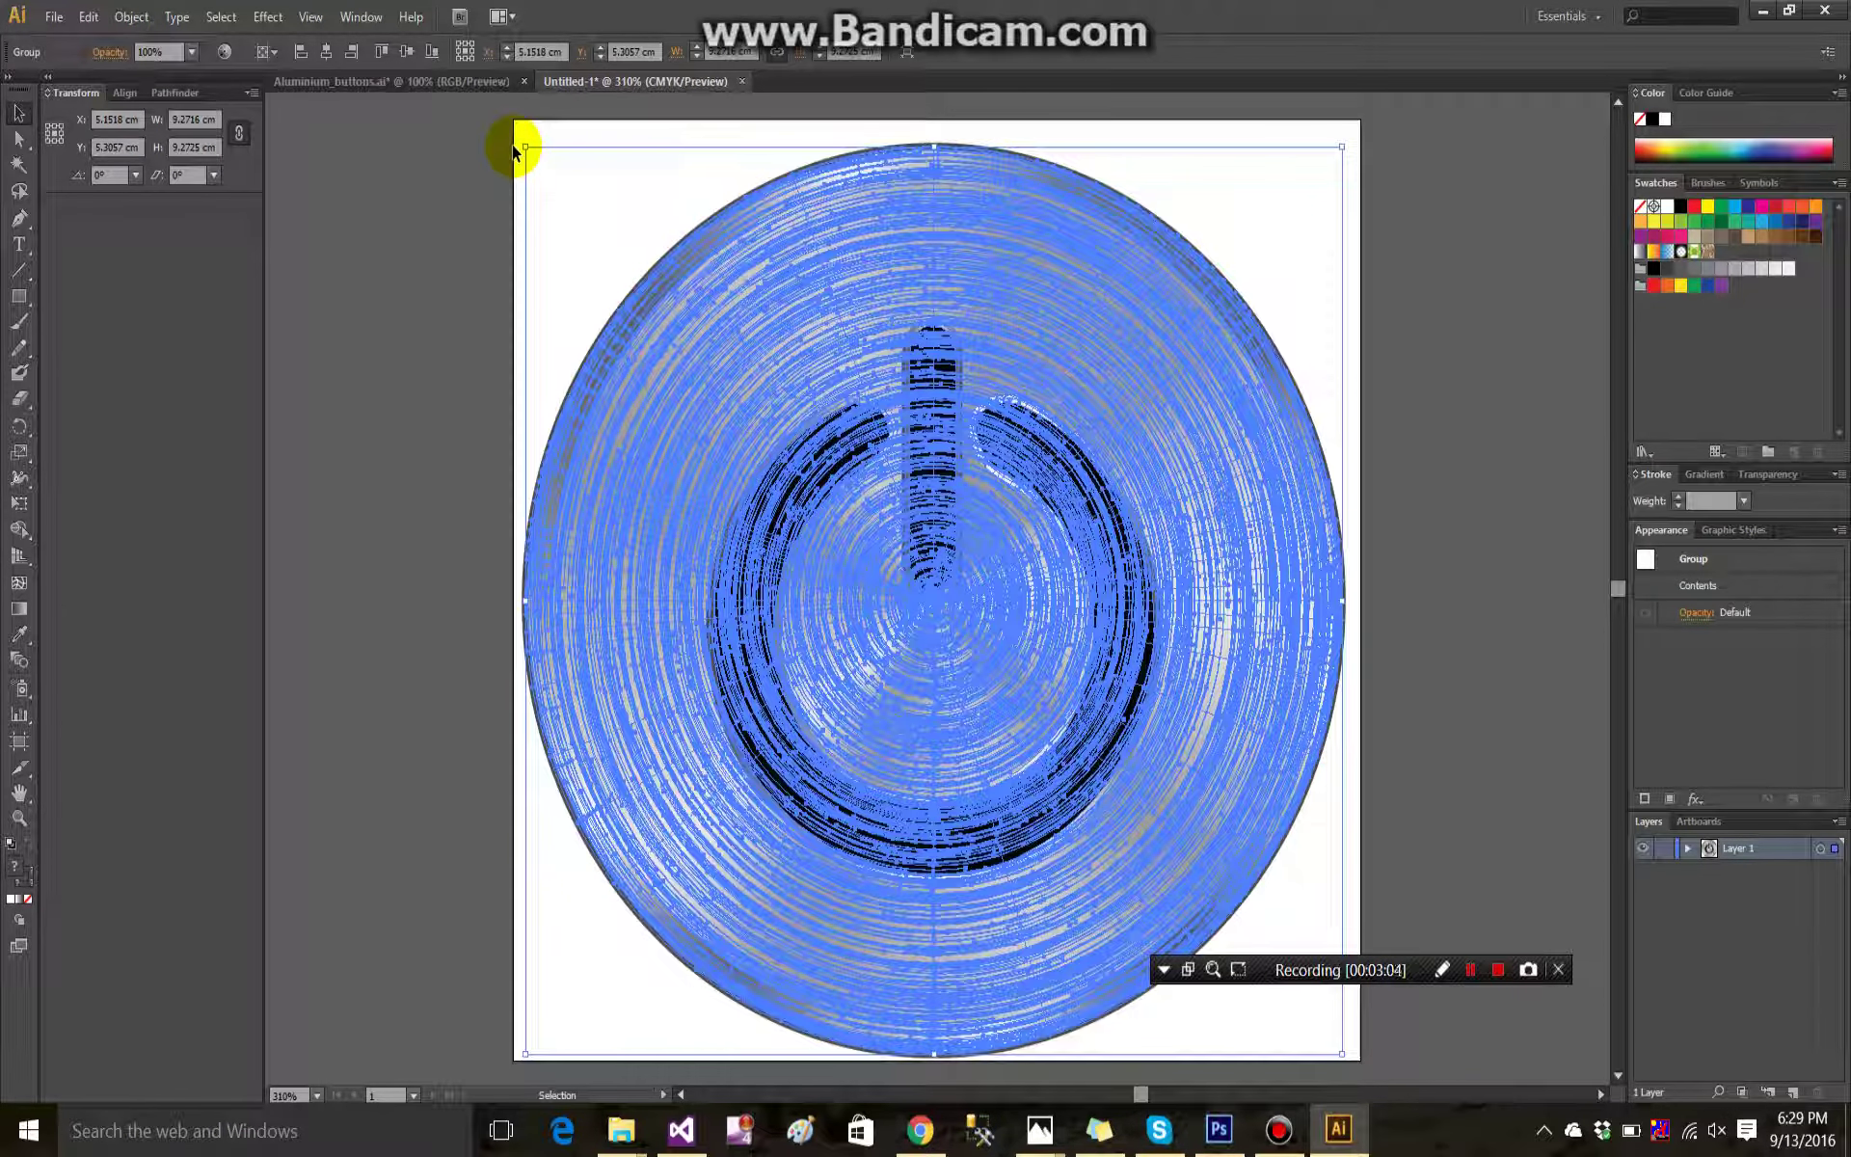
Export the enlarged power button to the Desktop in PNG format, overwriting the existing a.png.
{"action": "left_click", "coordinate": [53, 17]}
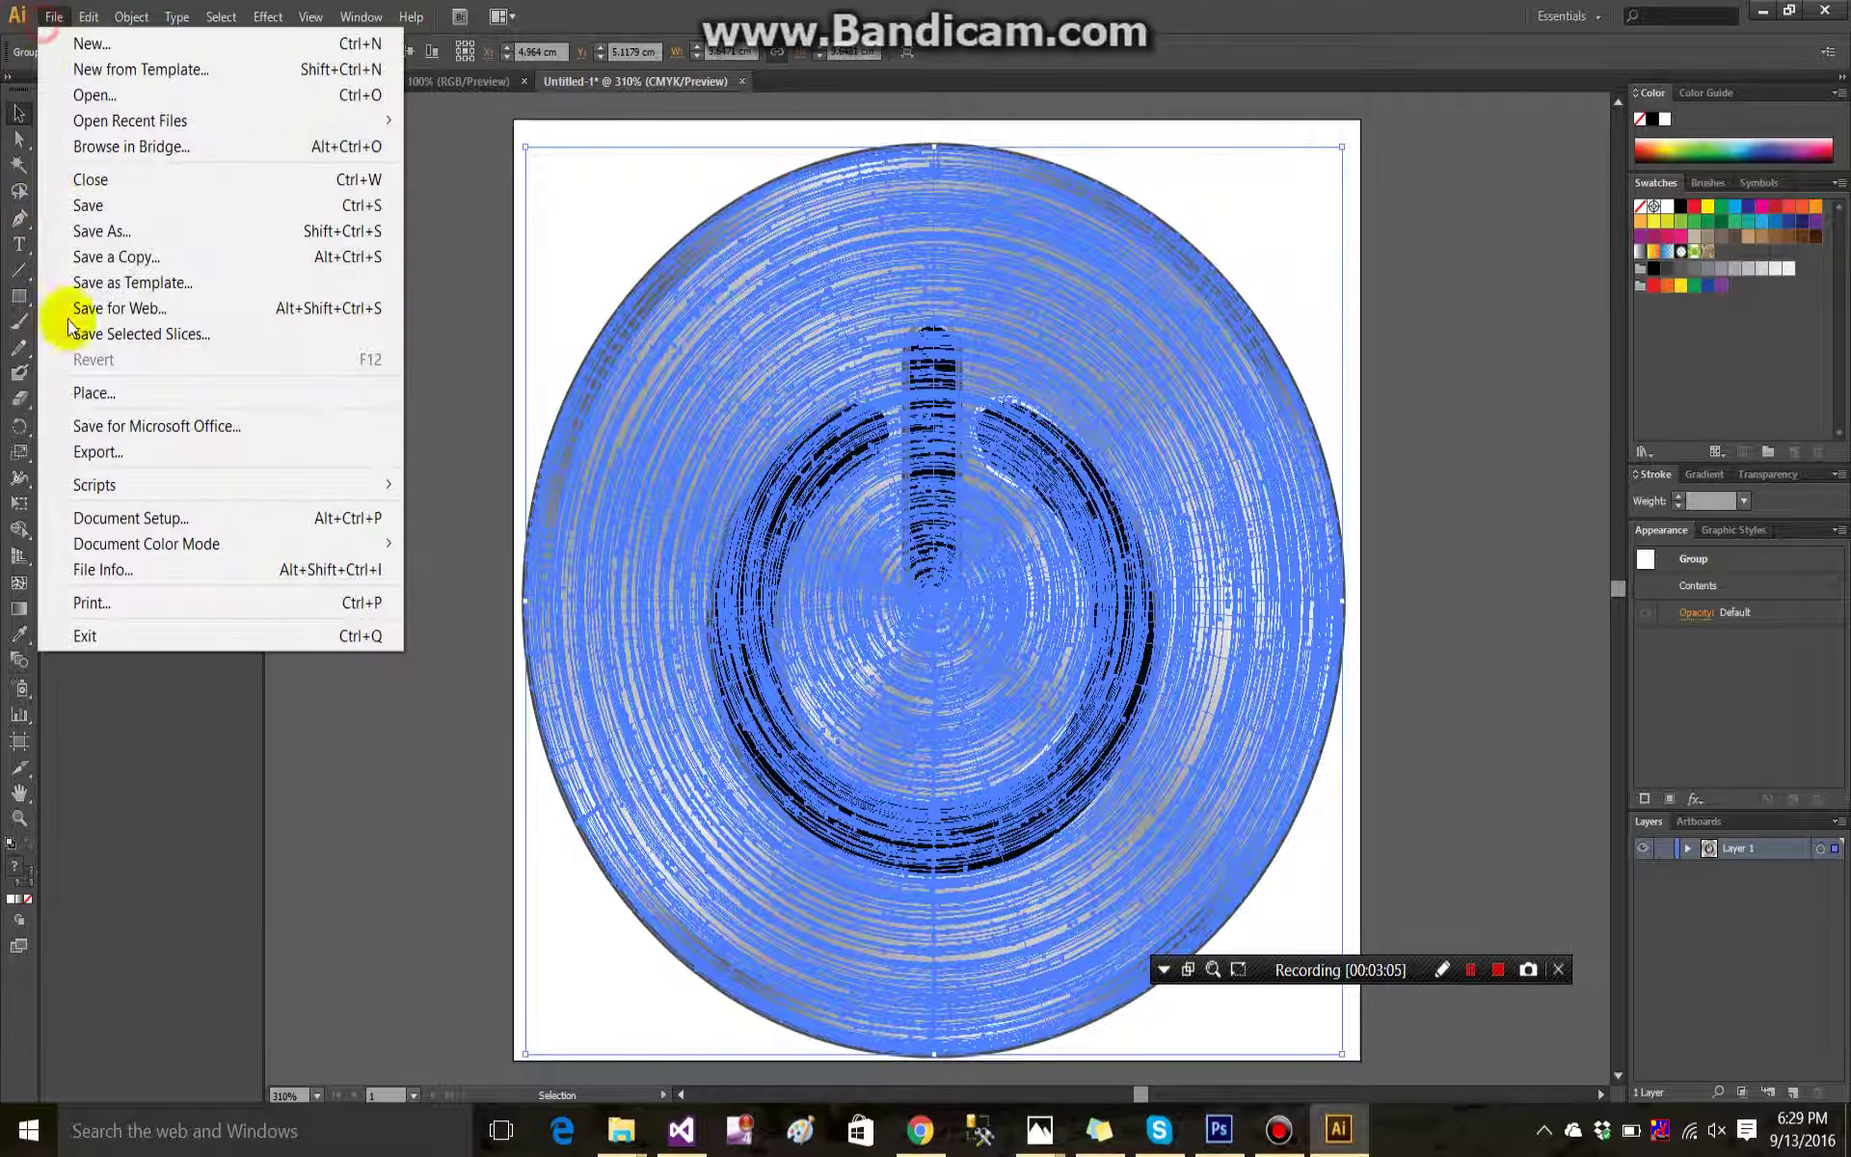
{"action": "left_click", "coordinate": [106, 453]}
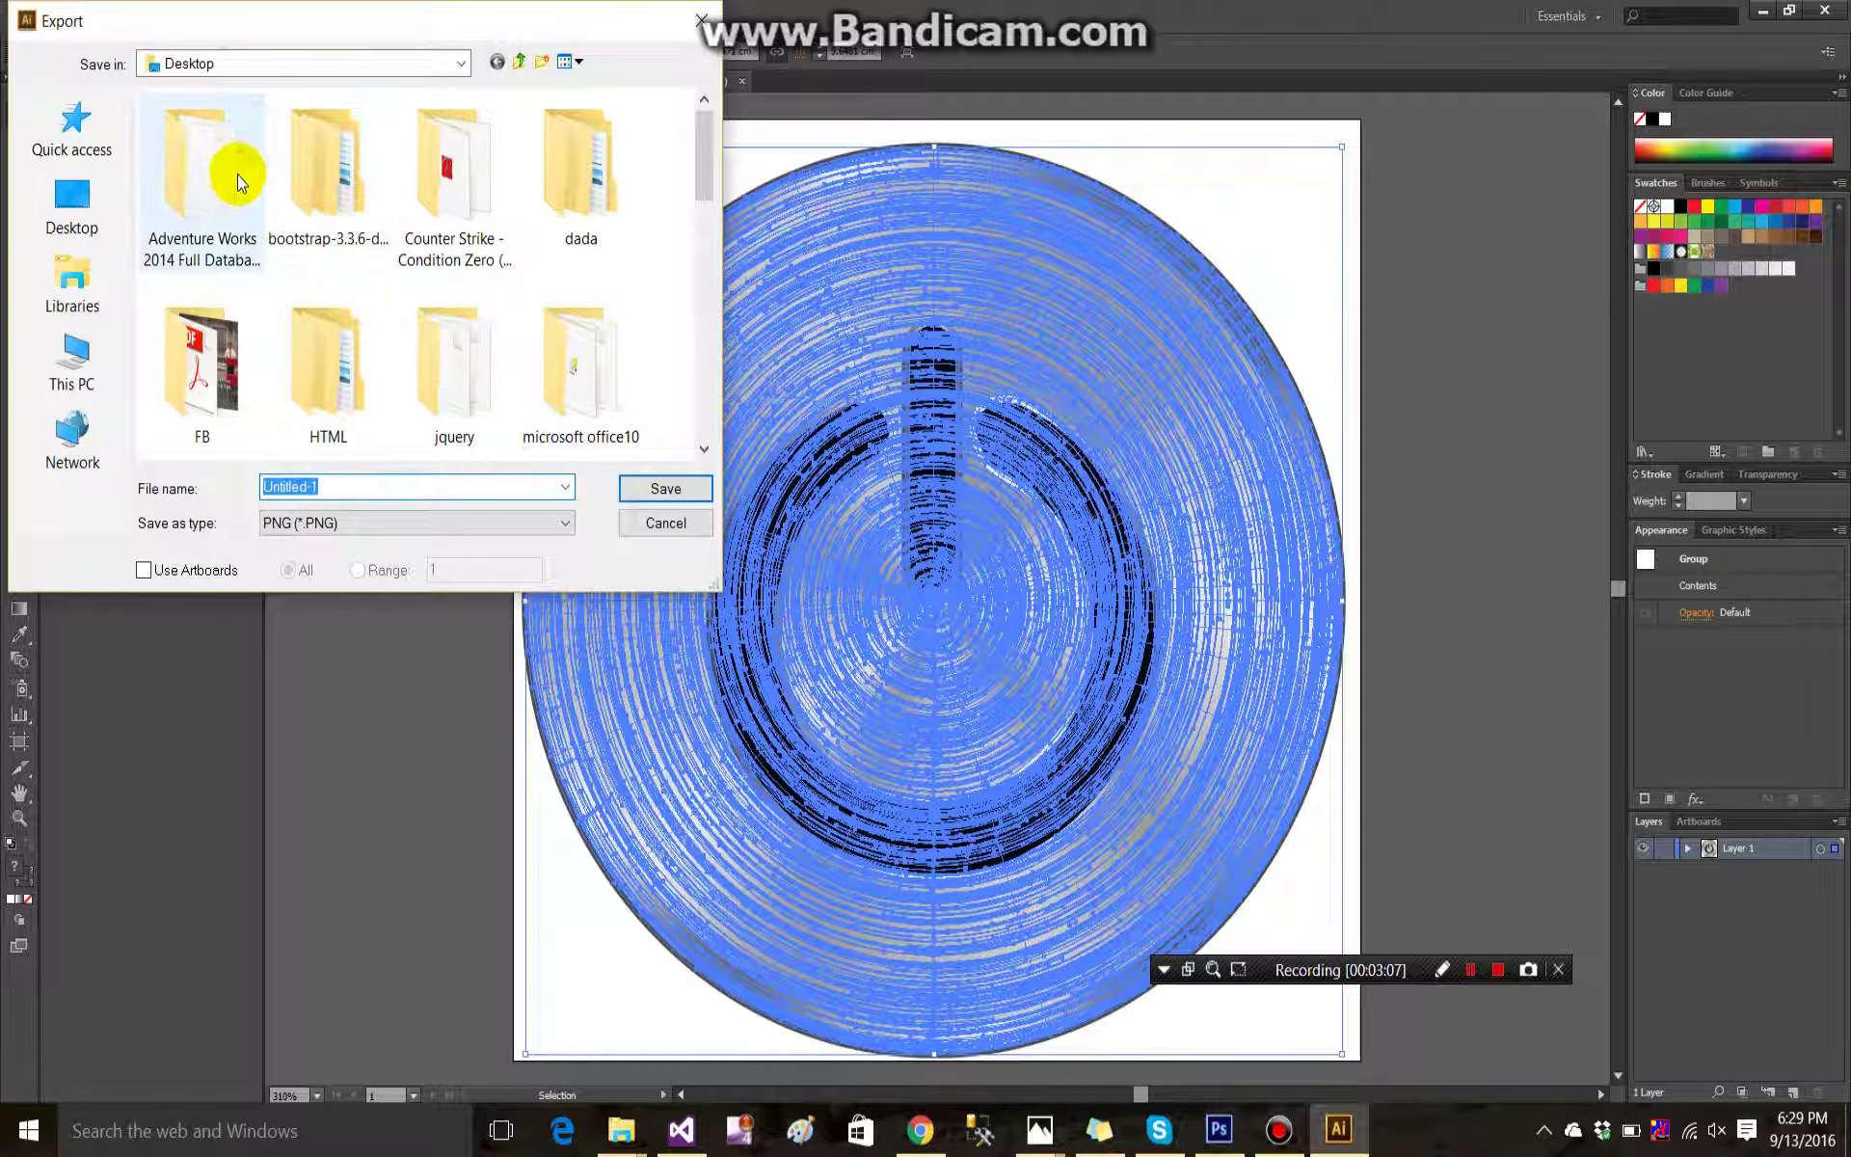
{"action": "left_click_drag", "start_coordinate": [718, 160], "coordinate": [675, 233]}
{"action": "left_click", "coordinate": [597, 323]}
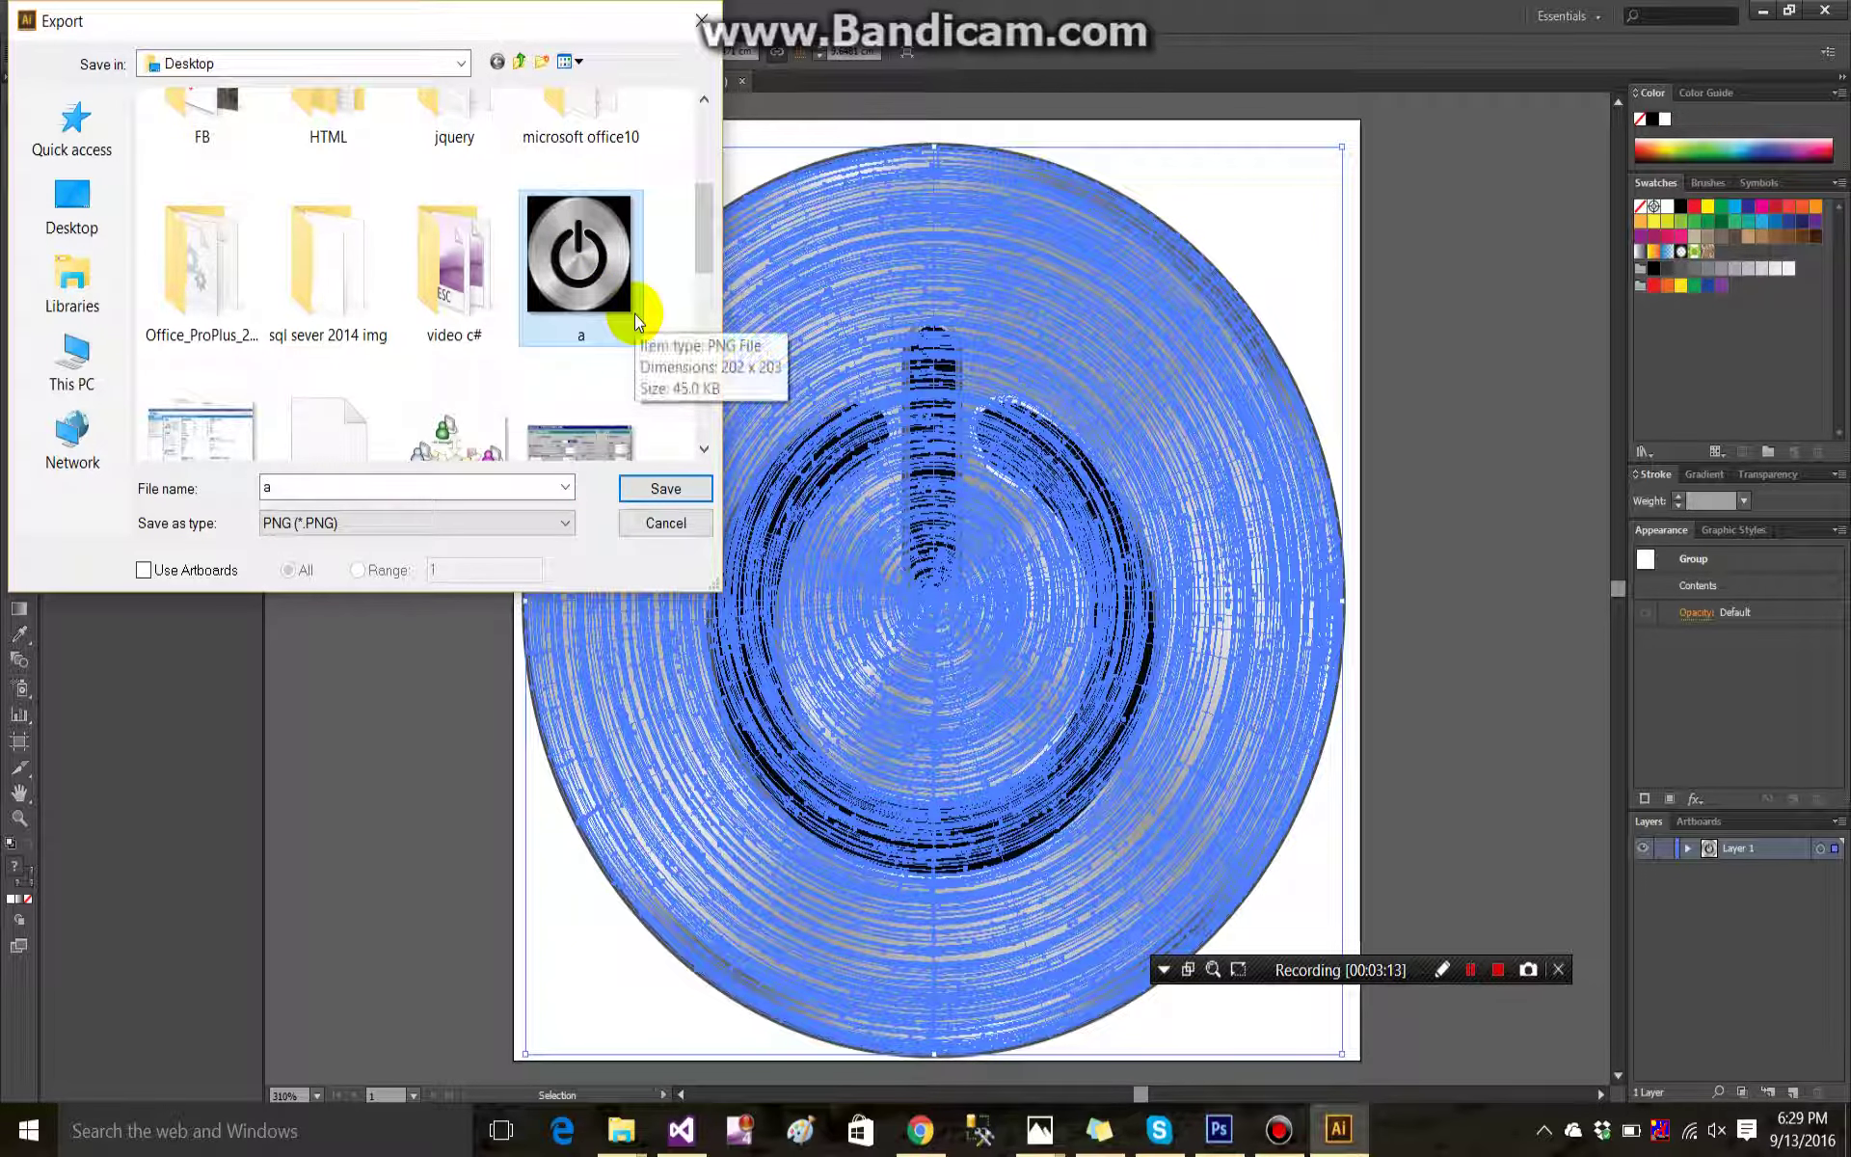
{"action": "left_click", "coordinate": [666, 489]}
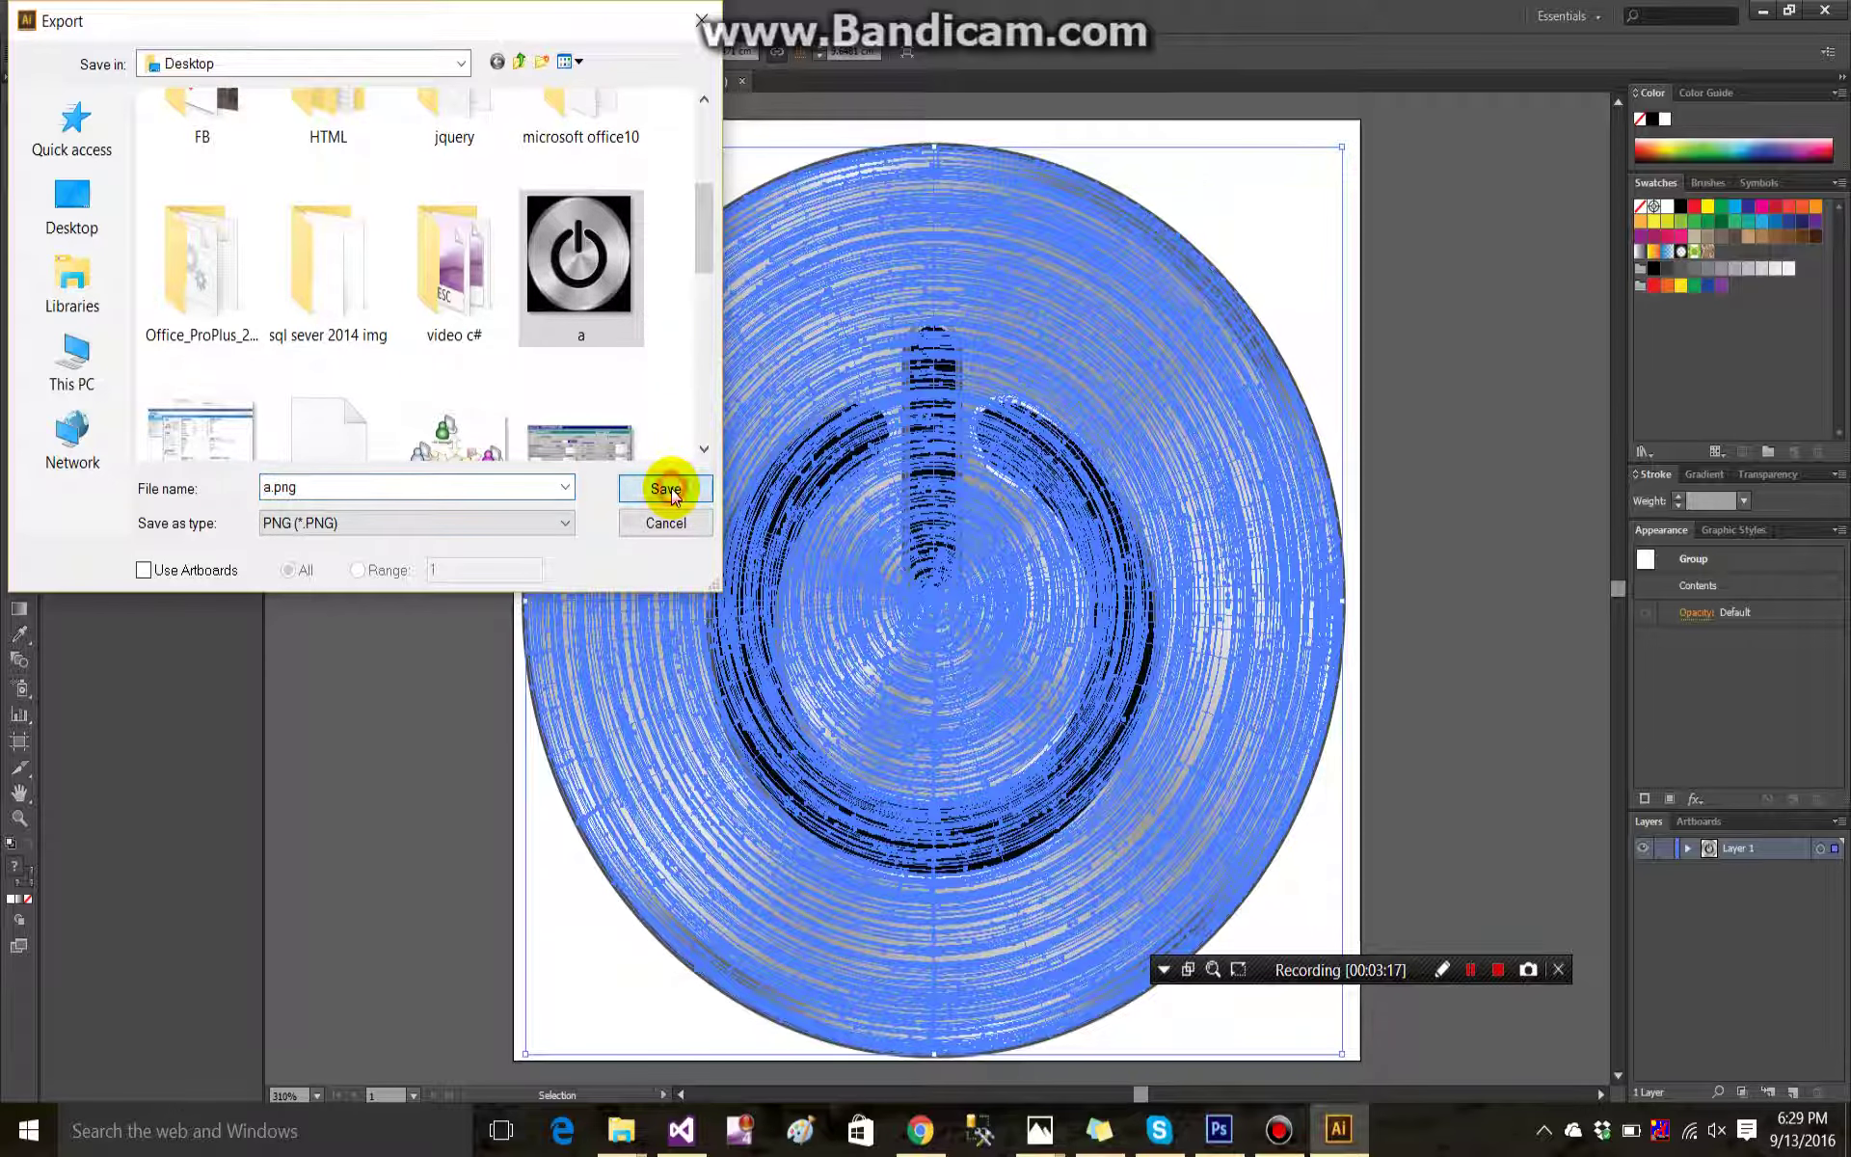
{"action": "left_click", "coordinate": [964, 656]}
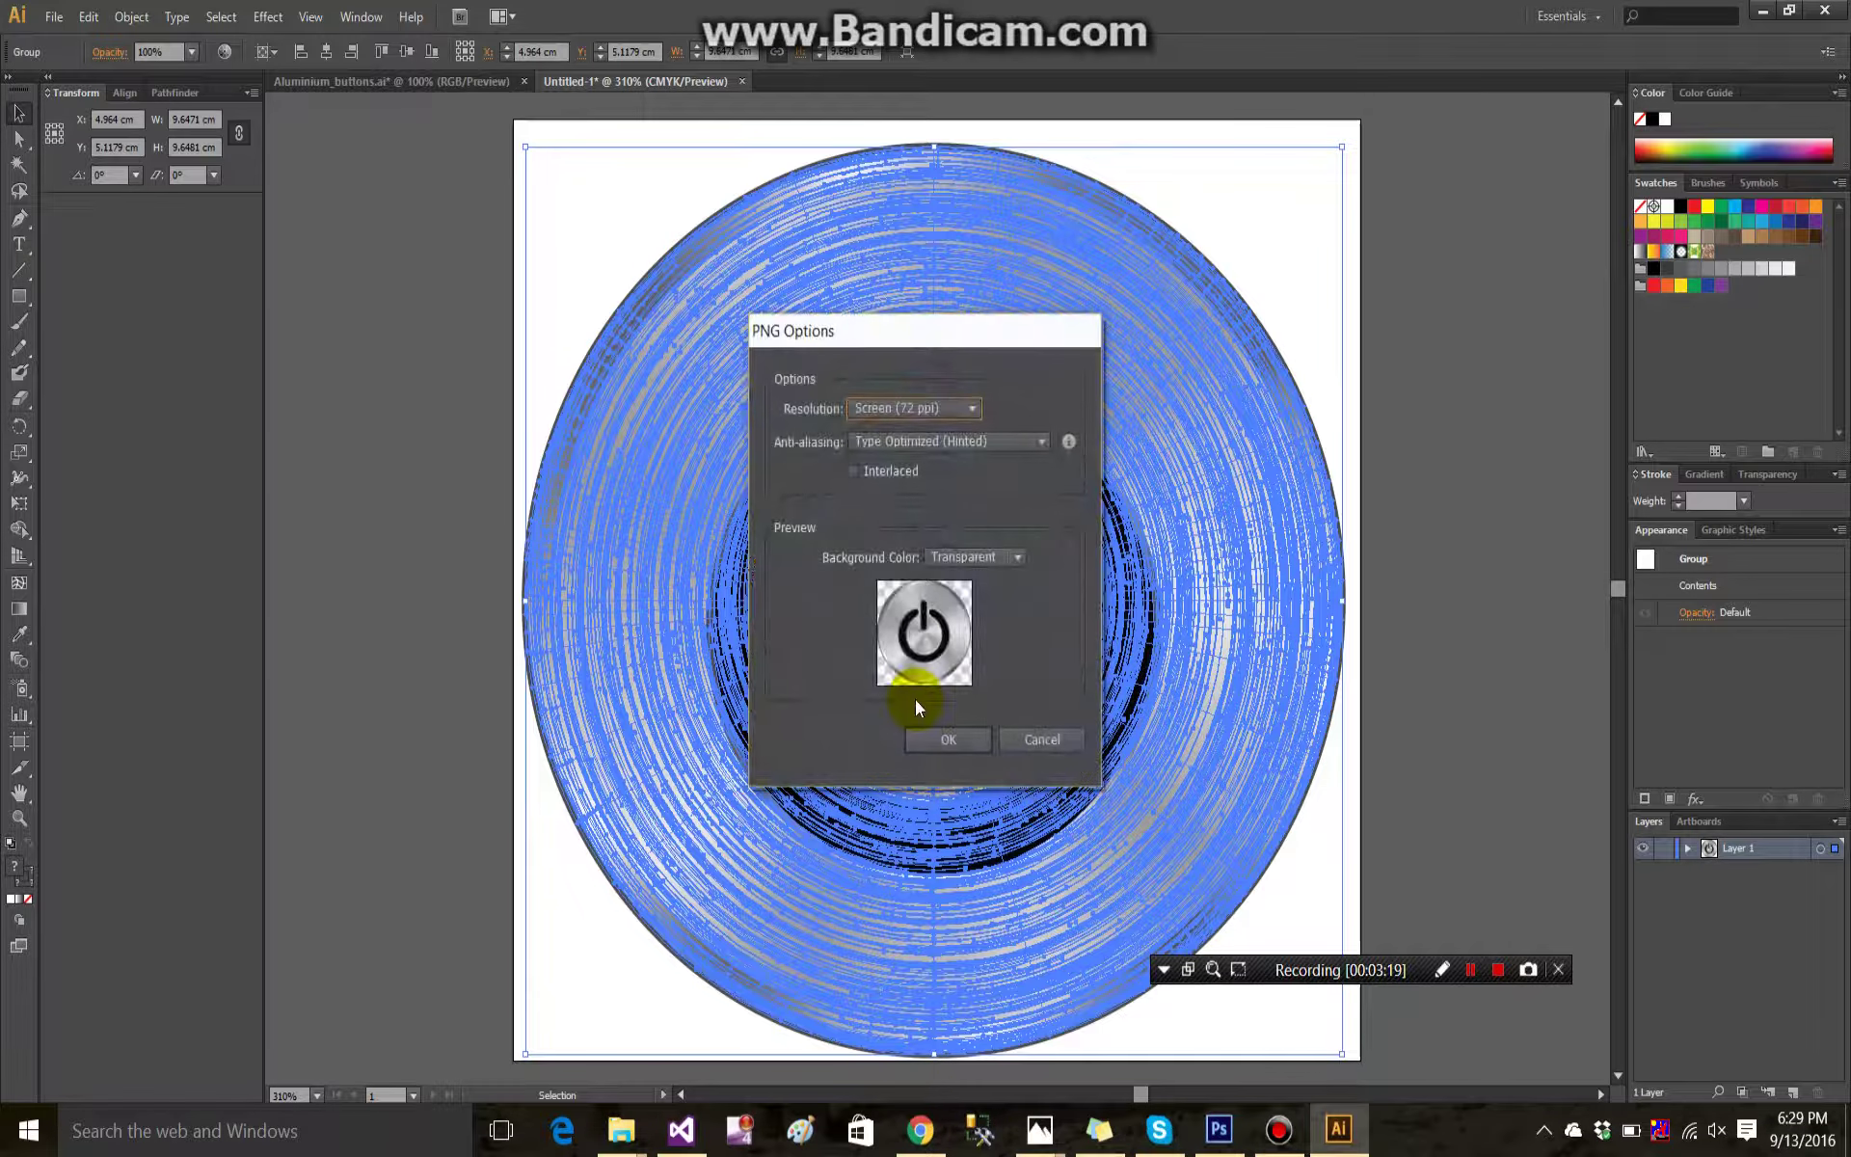
Finish the PNG export at Screen (72 ppi) resolution with a transparent background.
{"action": "left_click", "coordinate": [928, 409]}
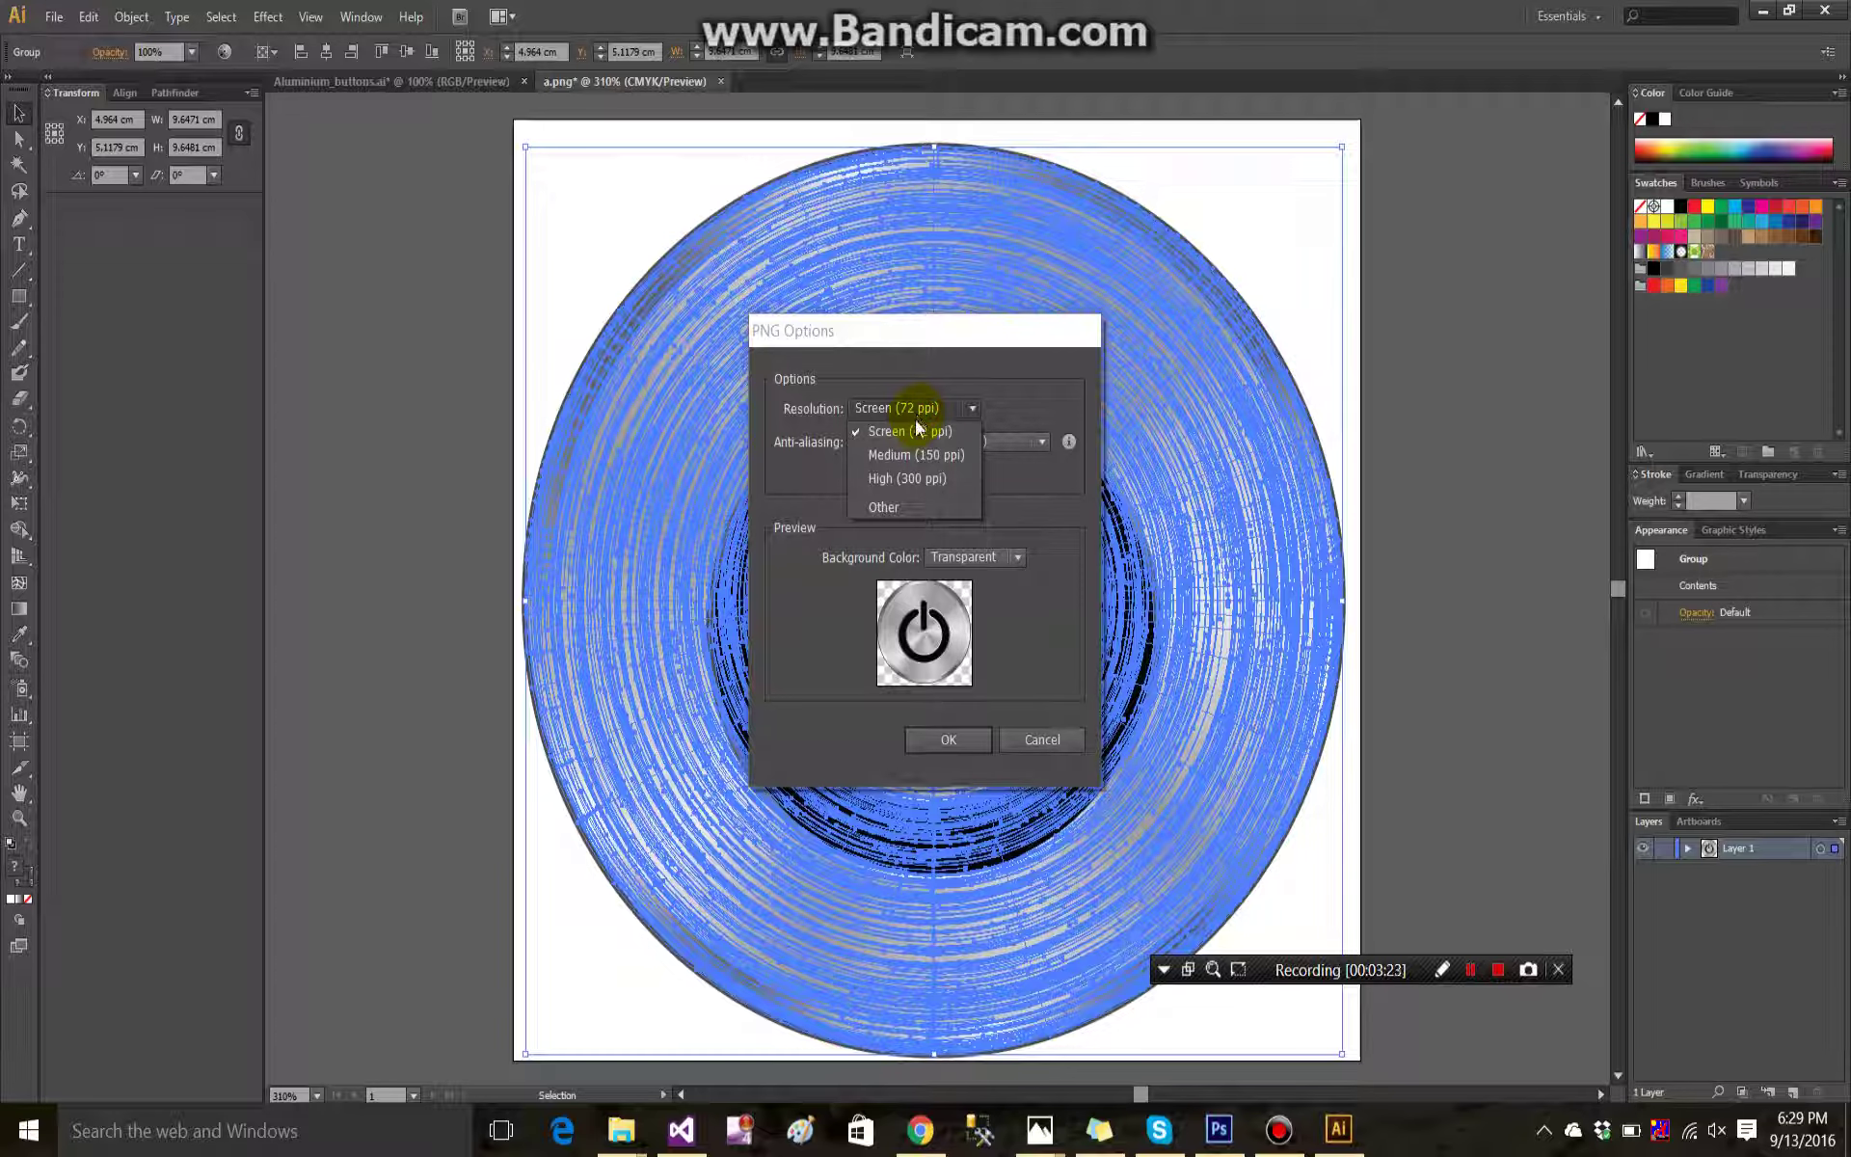
{"action": "left_click", "coordinate": [916, 432]}
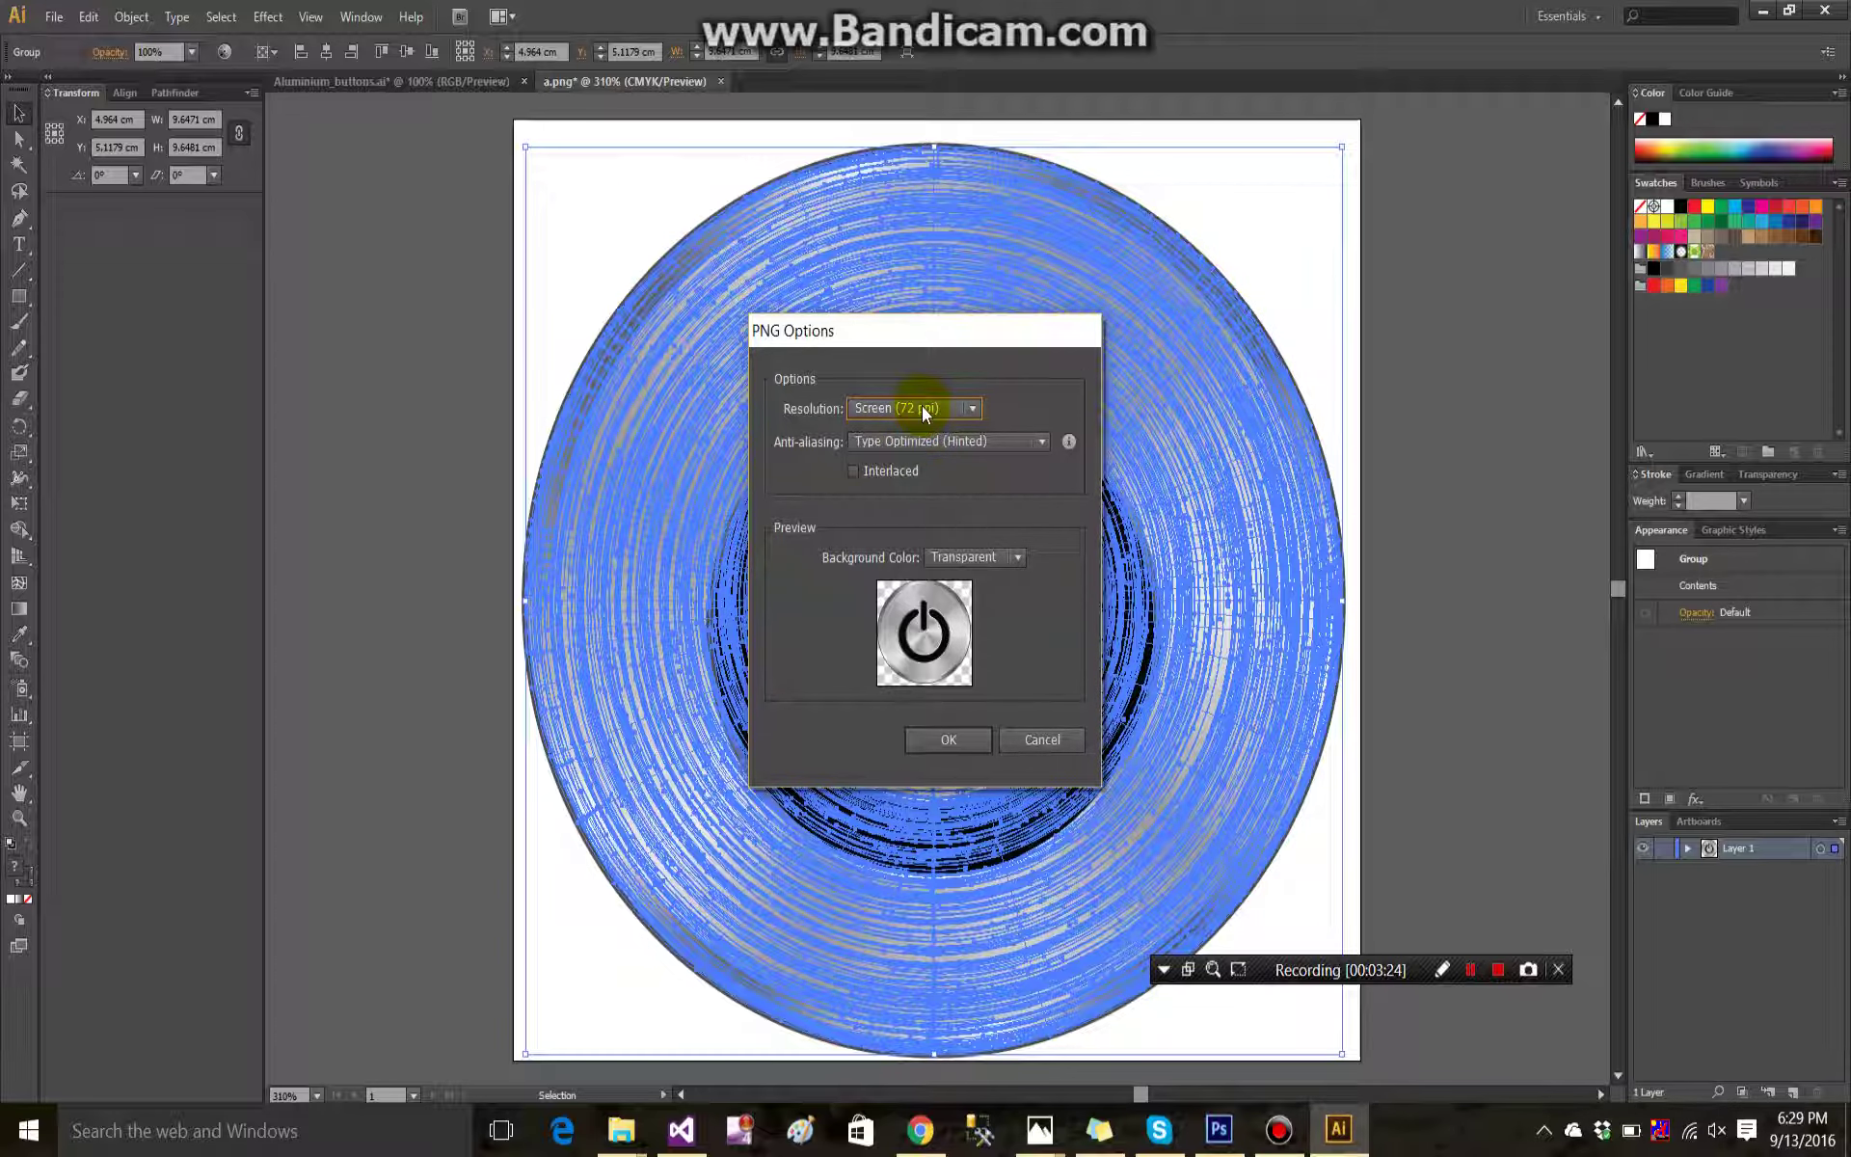
{"action": "left_click", "coordinate": [922, 407]}
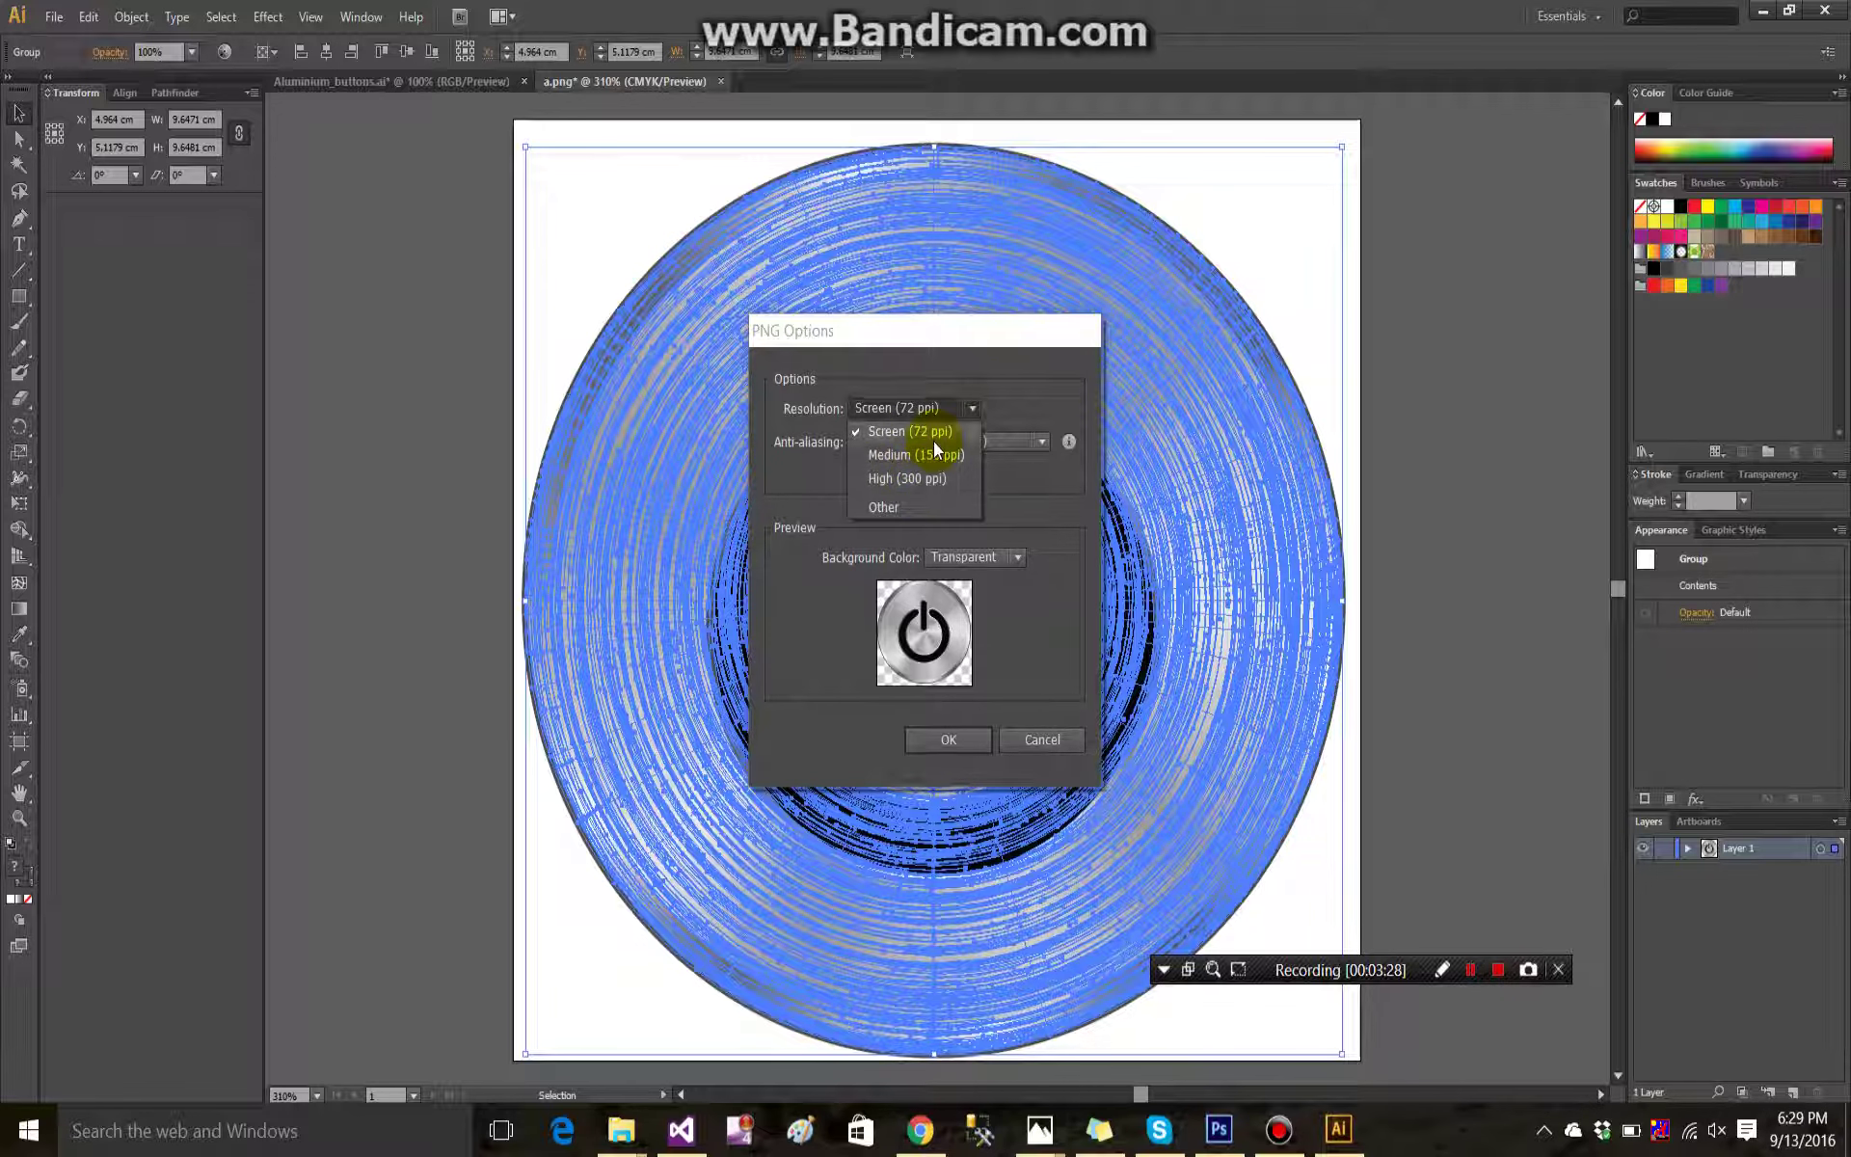
{"action": "left_click", "coordinate": [928, 436]}
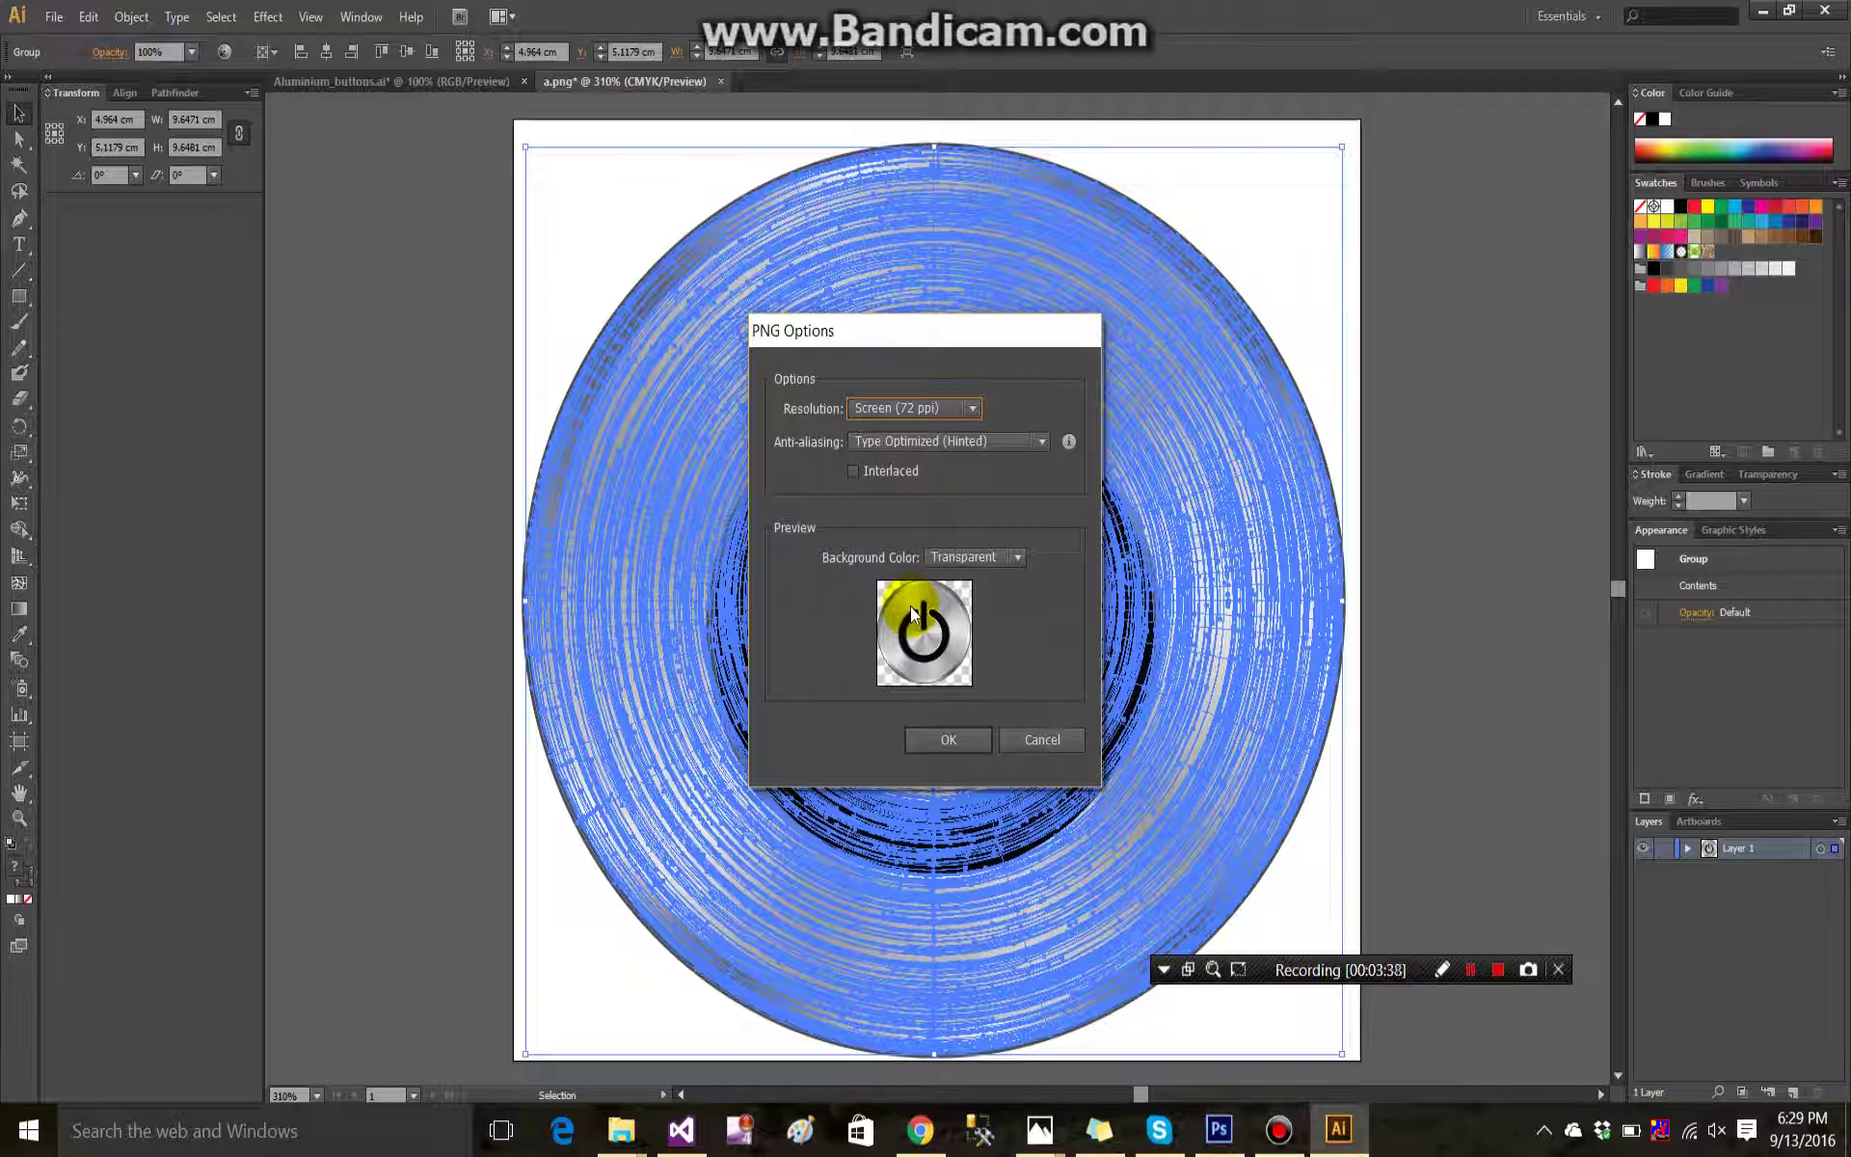
{"action": "left_click", "coordinate": [951, 740]}
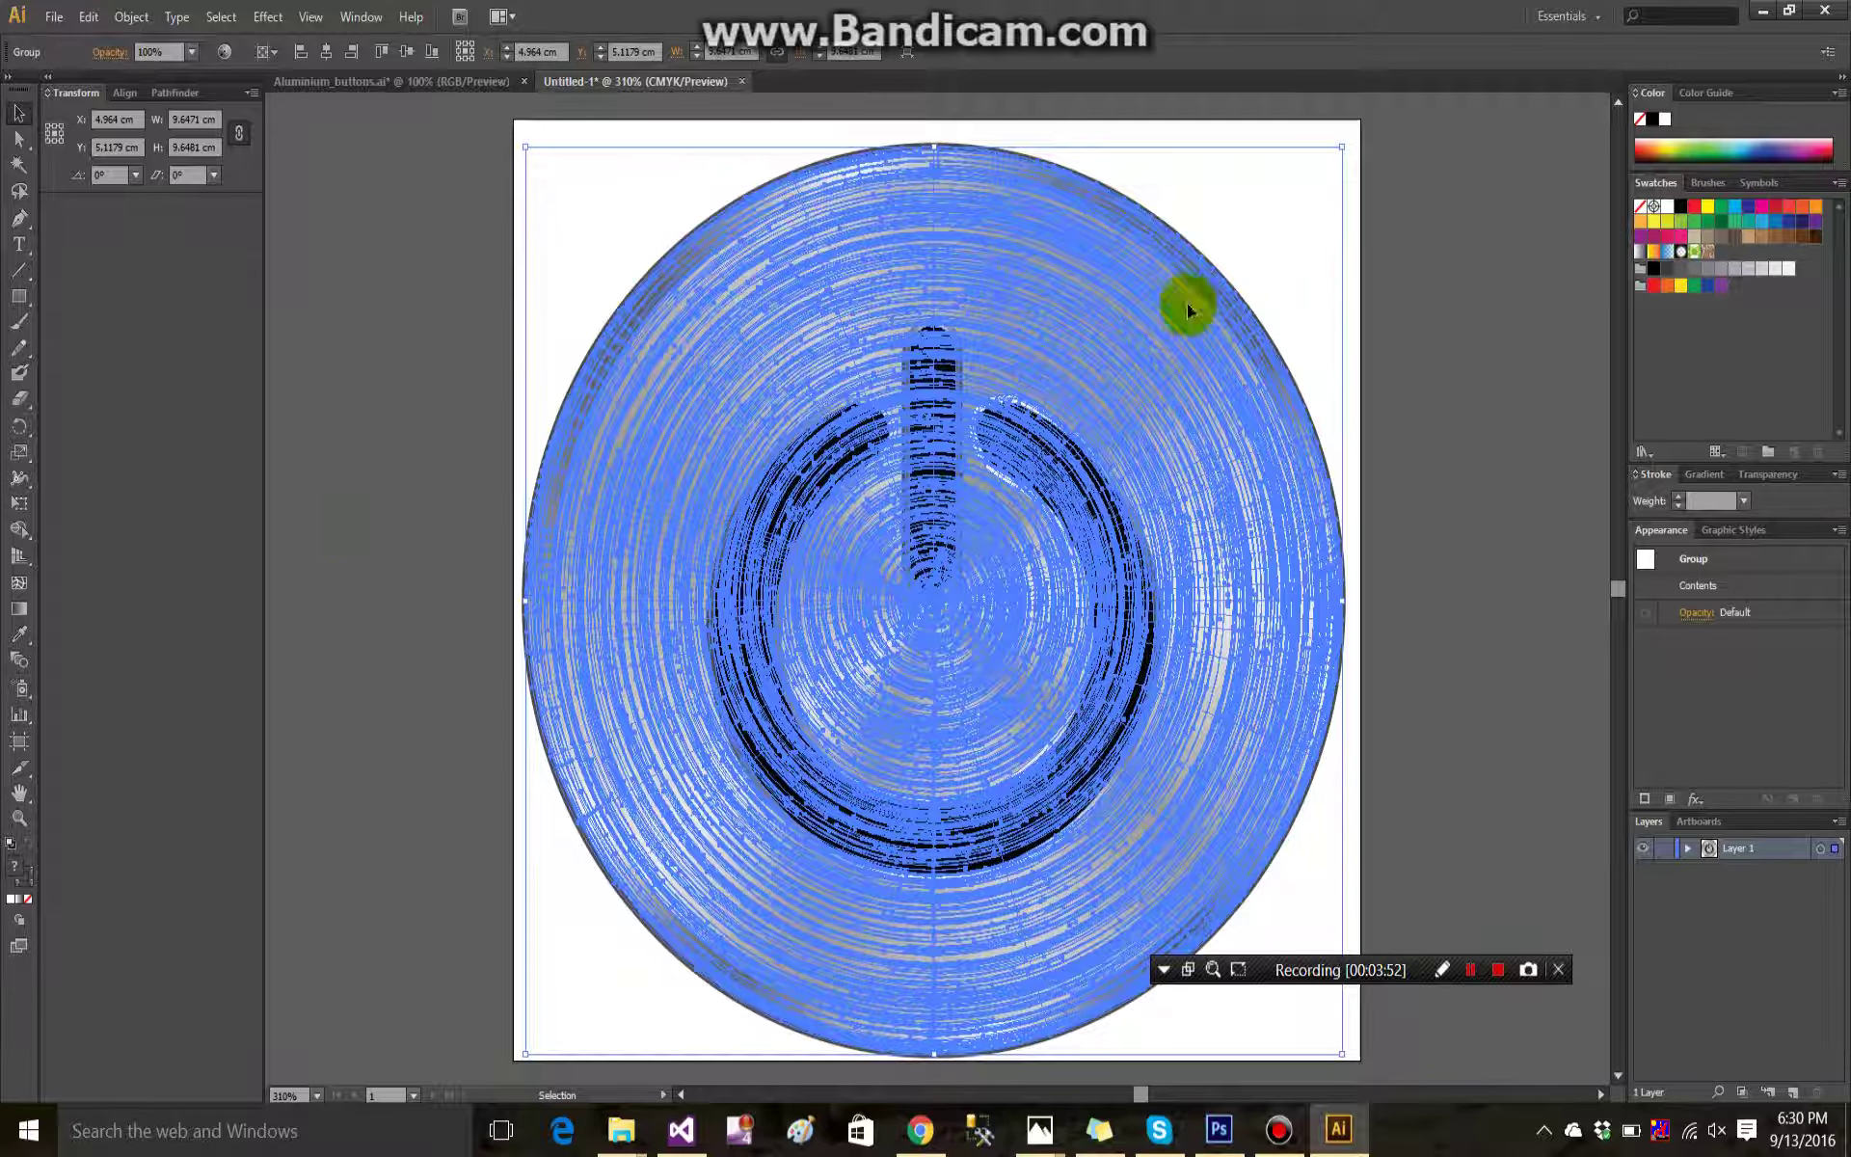
Minimize Illustrator, open the re-exported a.png from the desktop to check its size, and close the viewer.
{"action": "left_click", "coordinate": [1765, 11]}
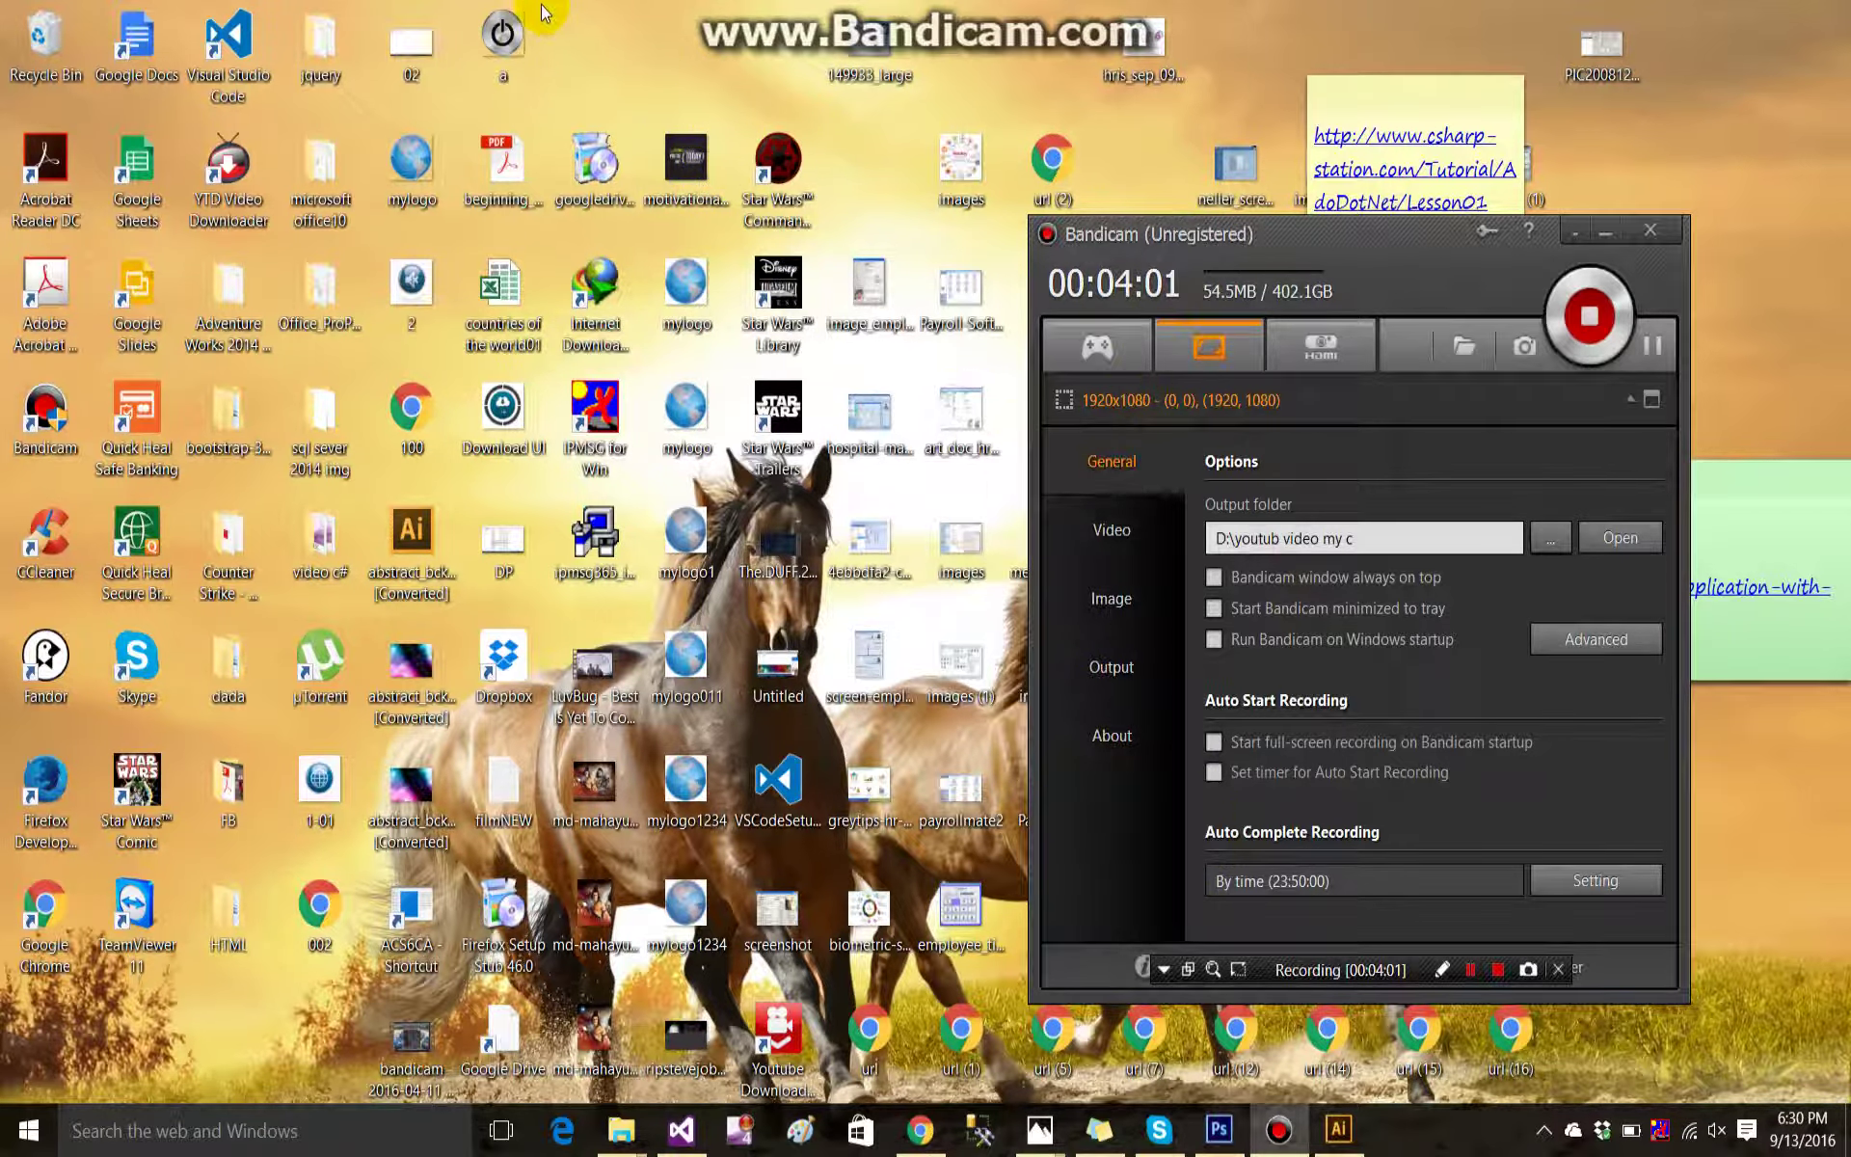
{"action": "left_click", "coordinate": [514, 36]}
{"action": "right_click", "coordinate": [514, 36]}
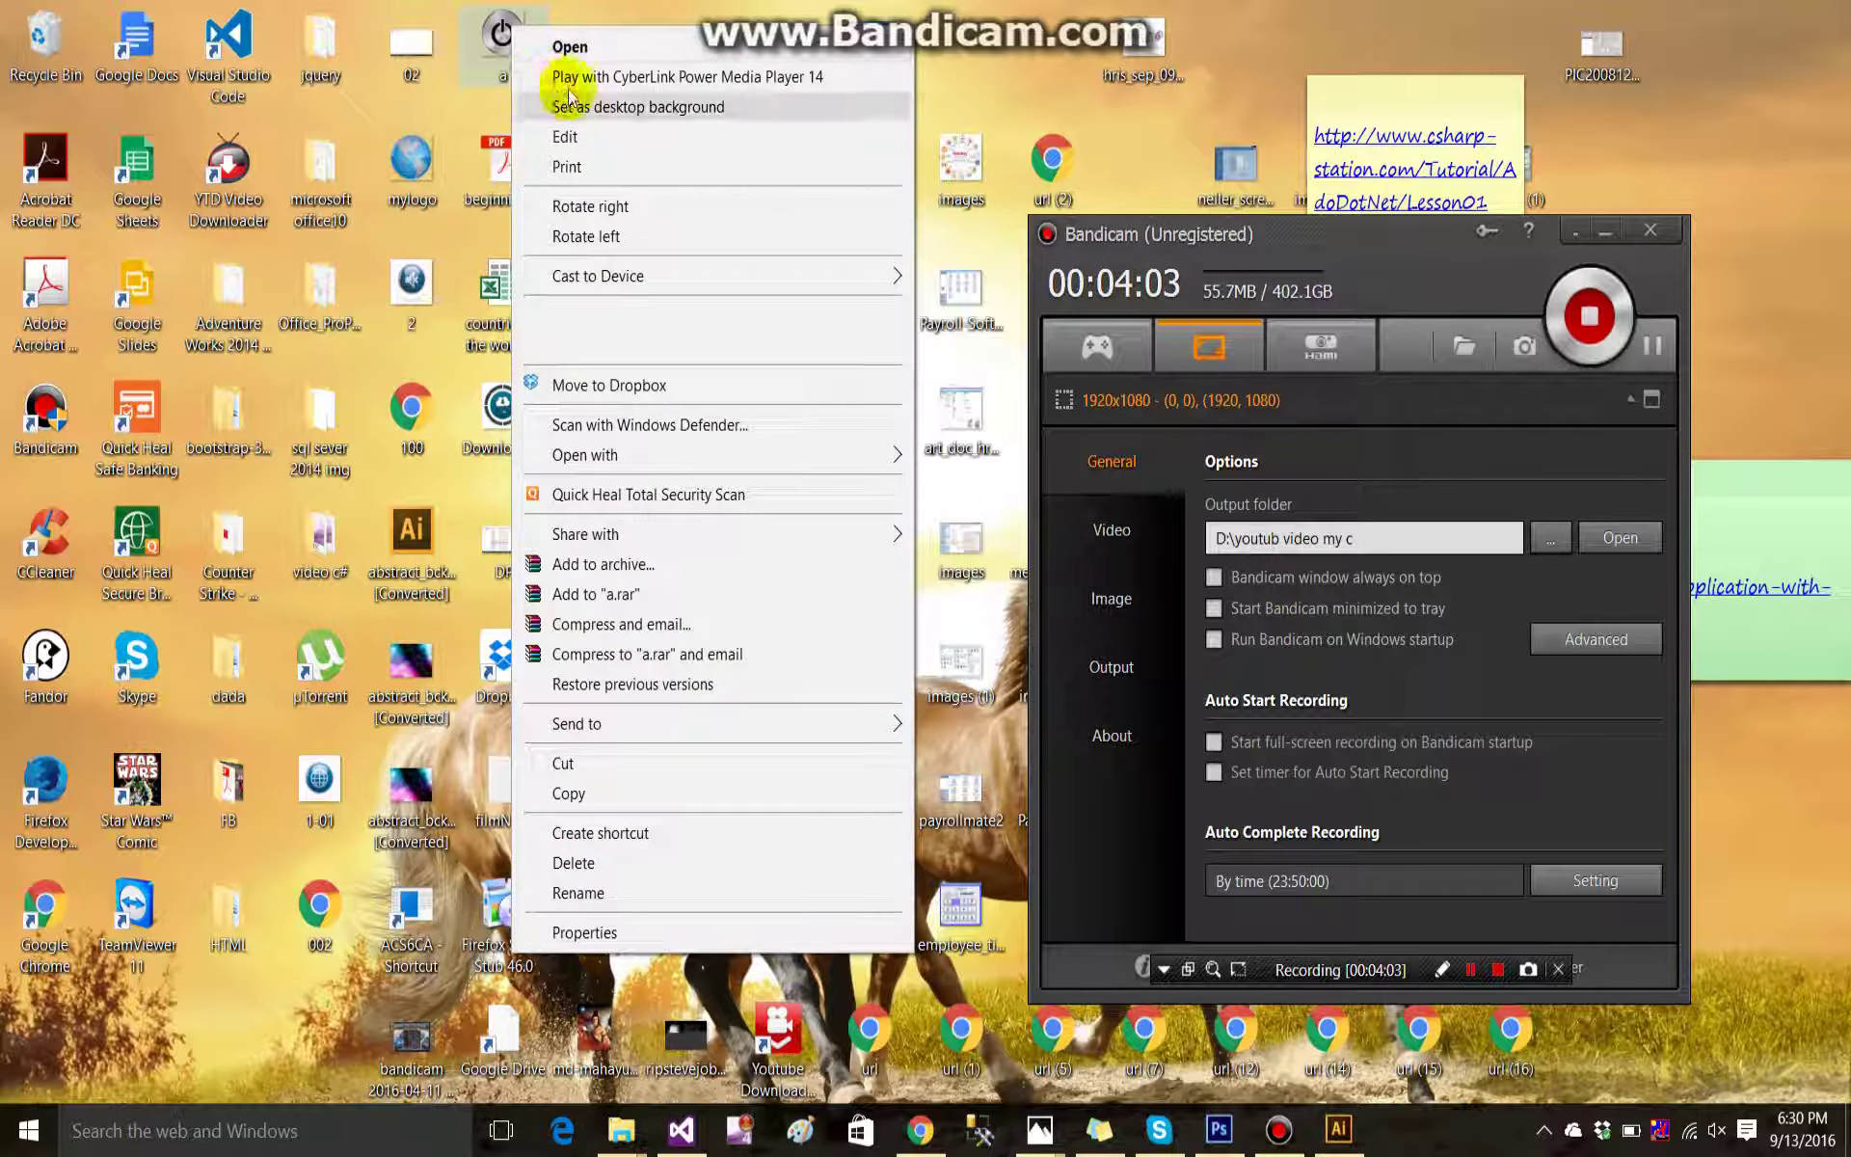
{"action": "left_click", "coordinate": [591, 45]}
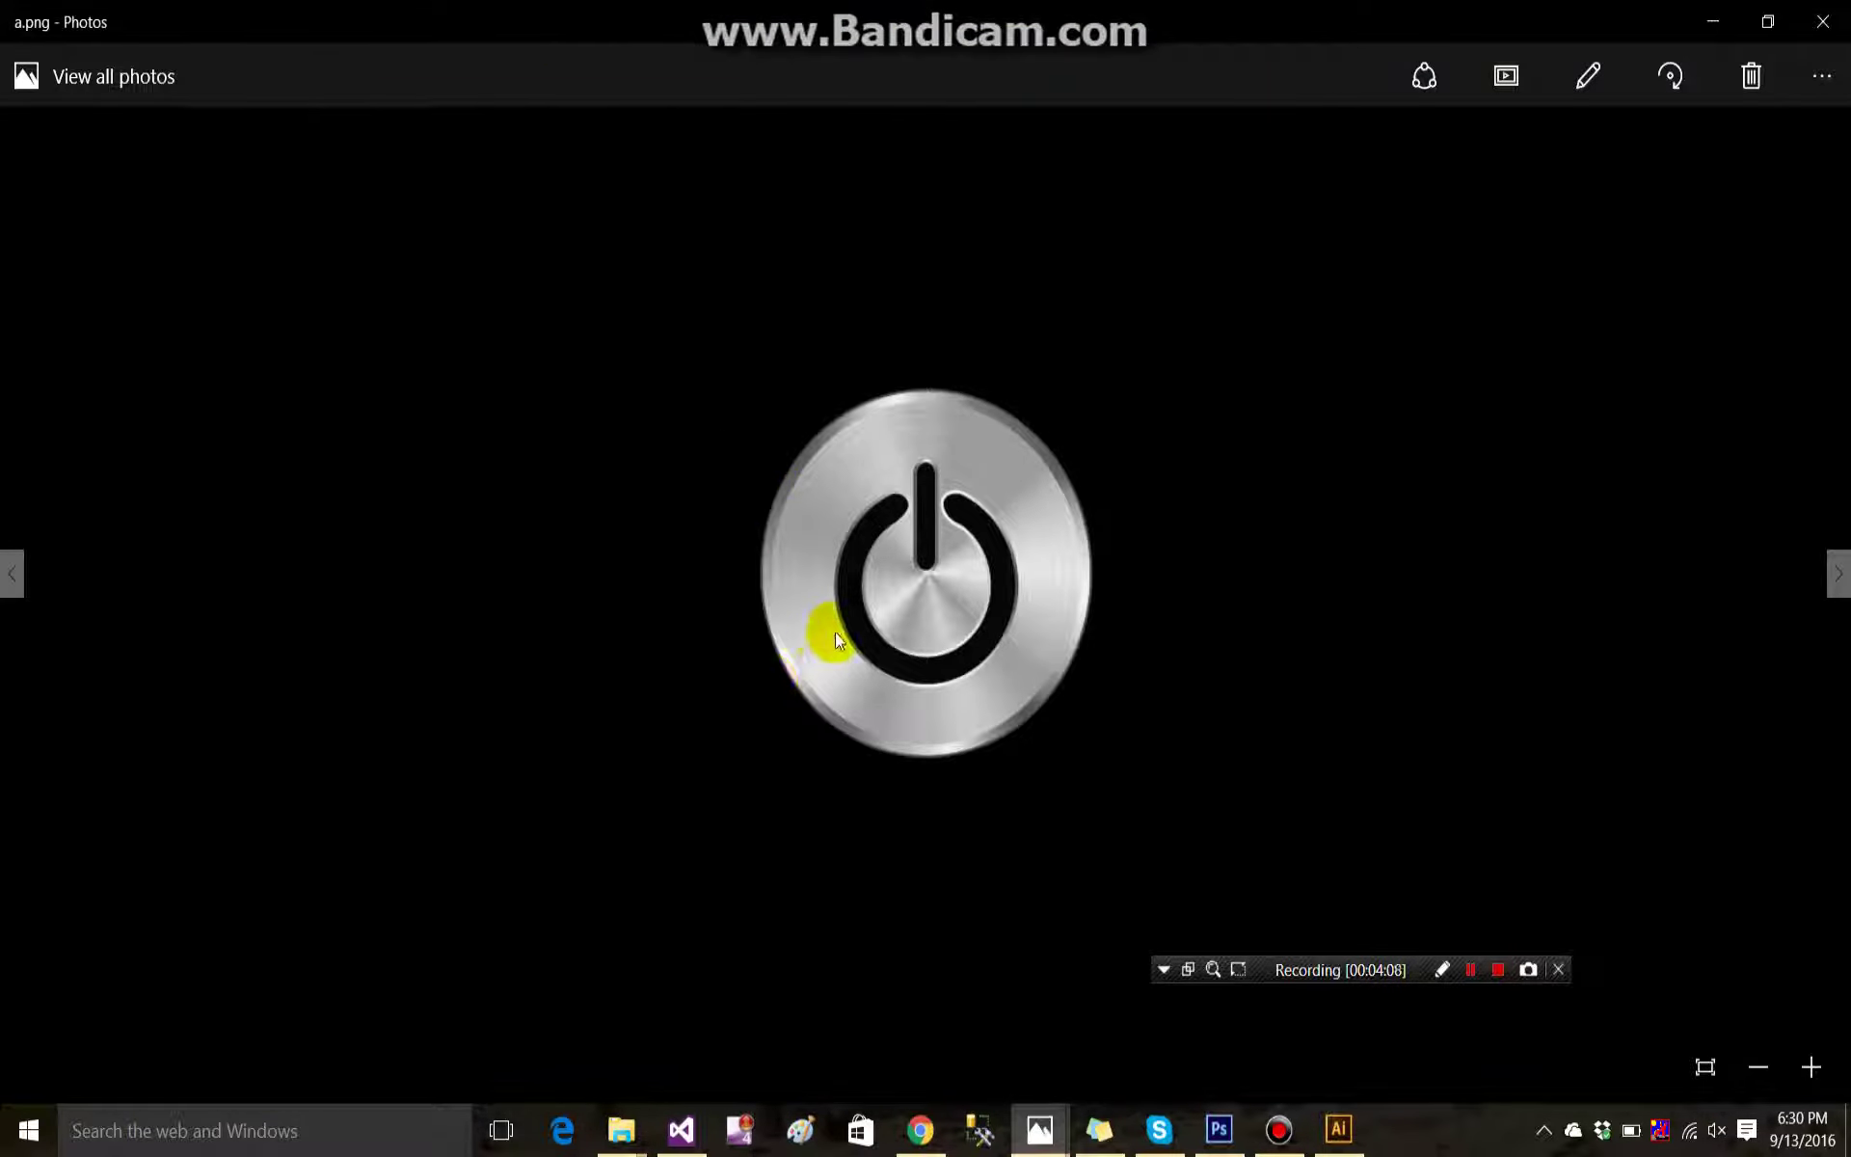
{"action": "left_click", "coordinate": [1823, 21]}
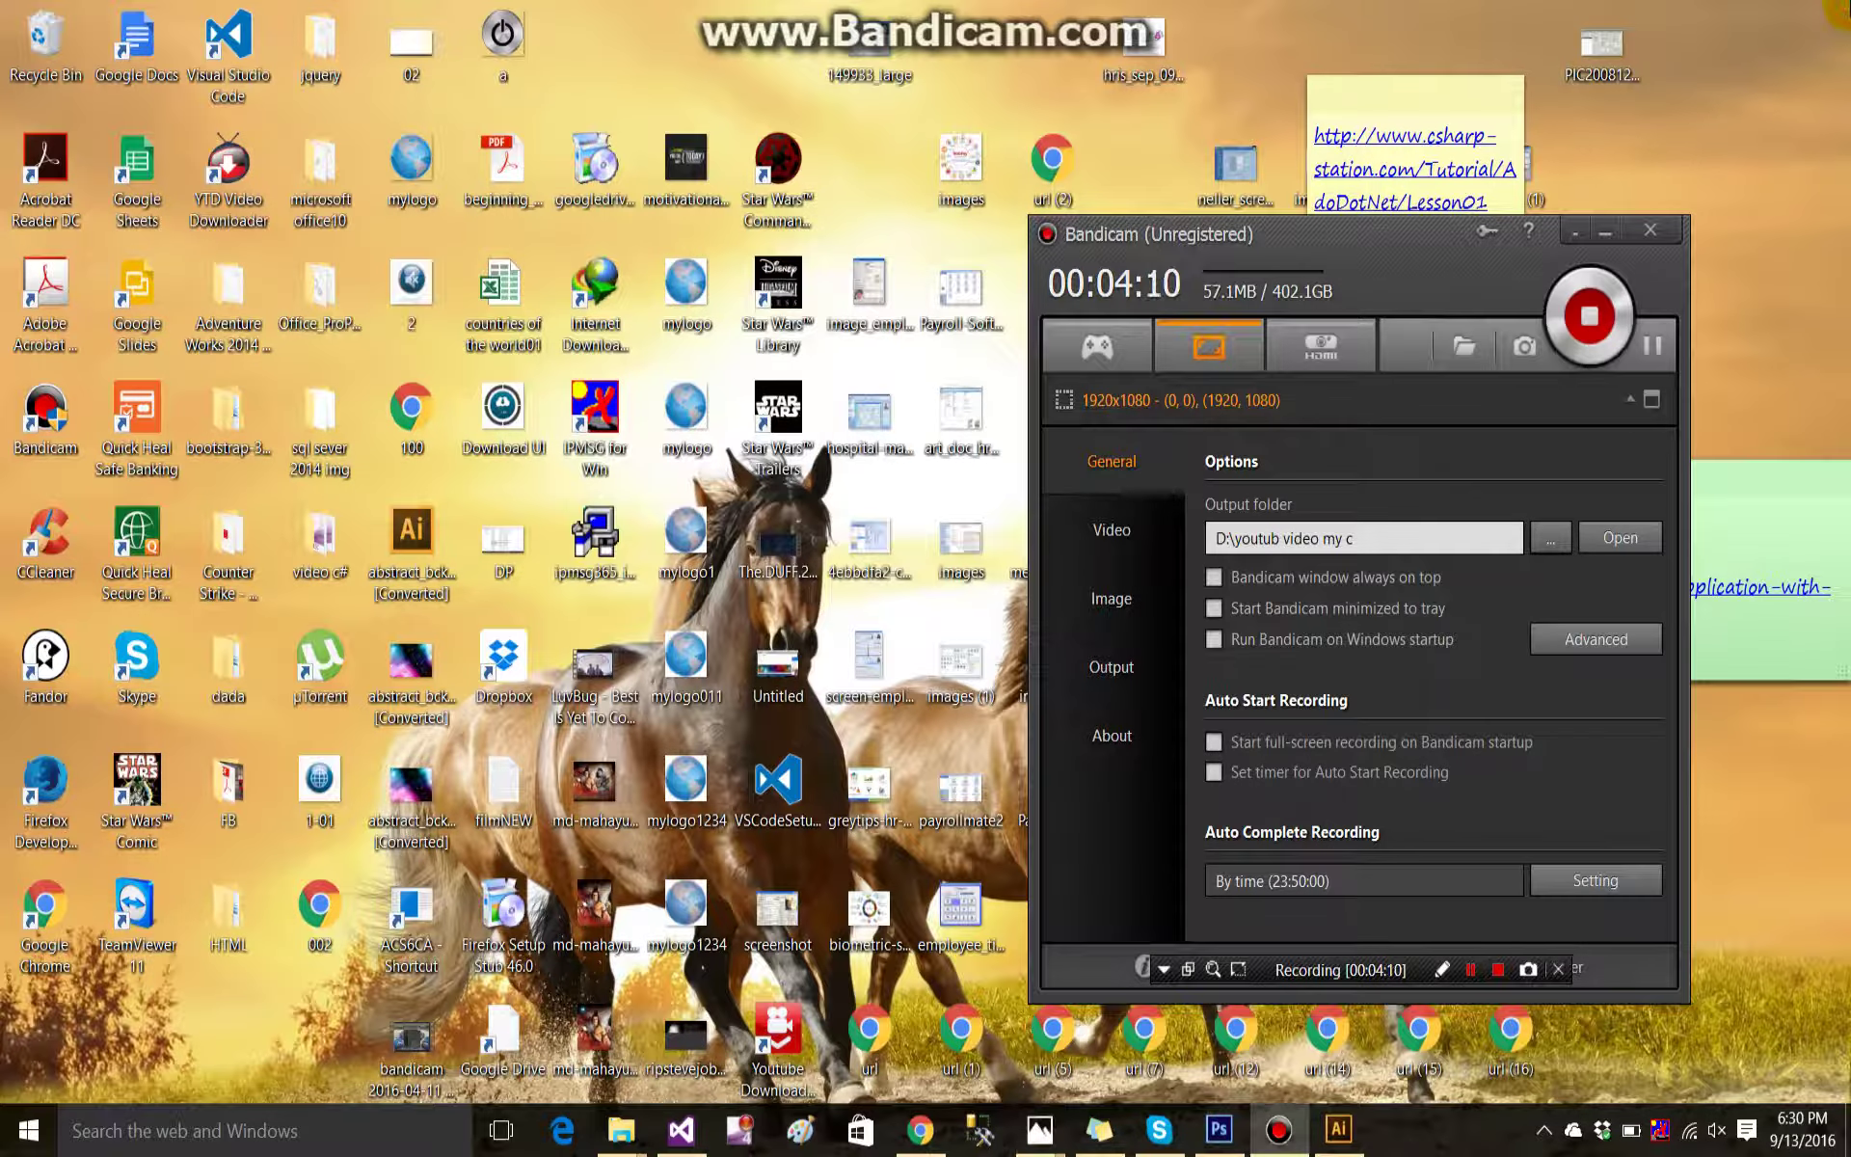
Return to Illustrator and close both the untitled document and Aluminium_buttons.ai without saving changes.
{"action": "left_click", "coordinate": [1340, 1131]}
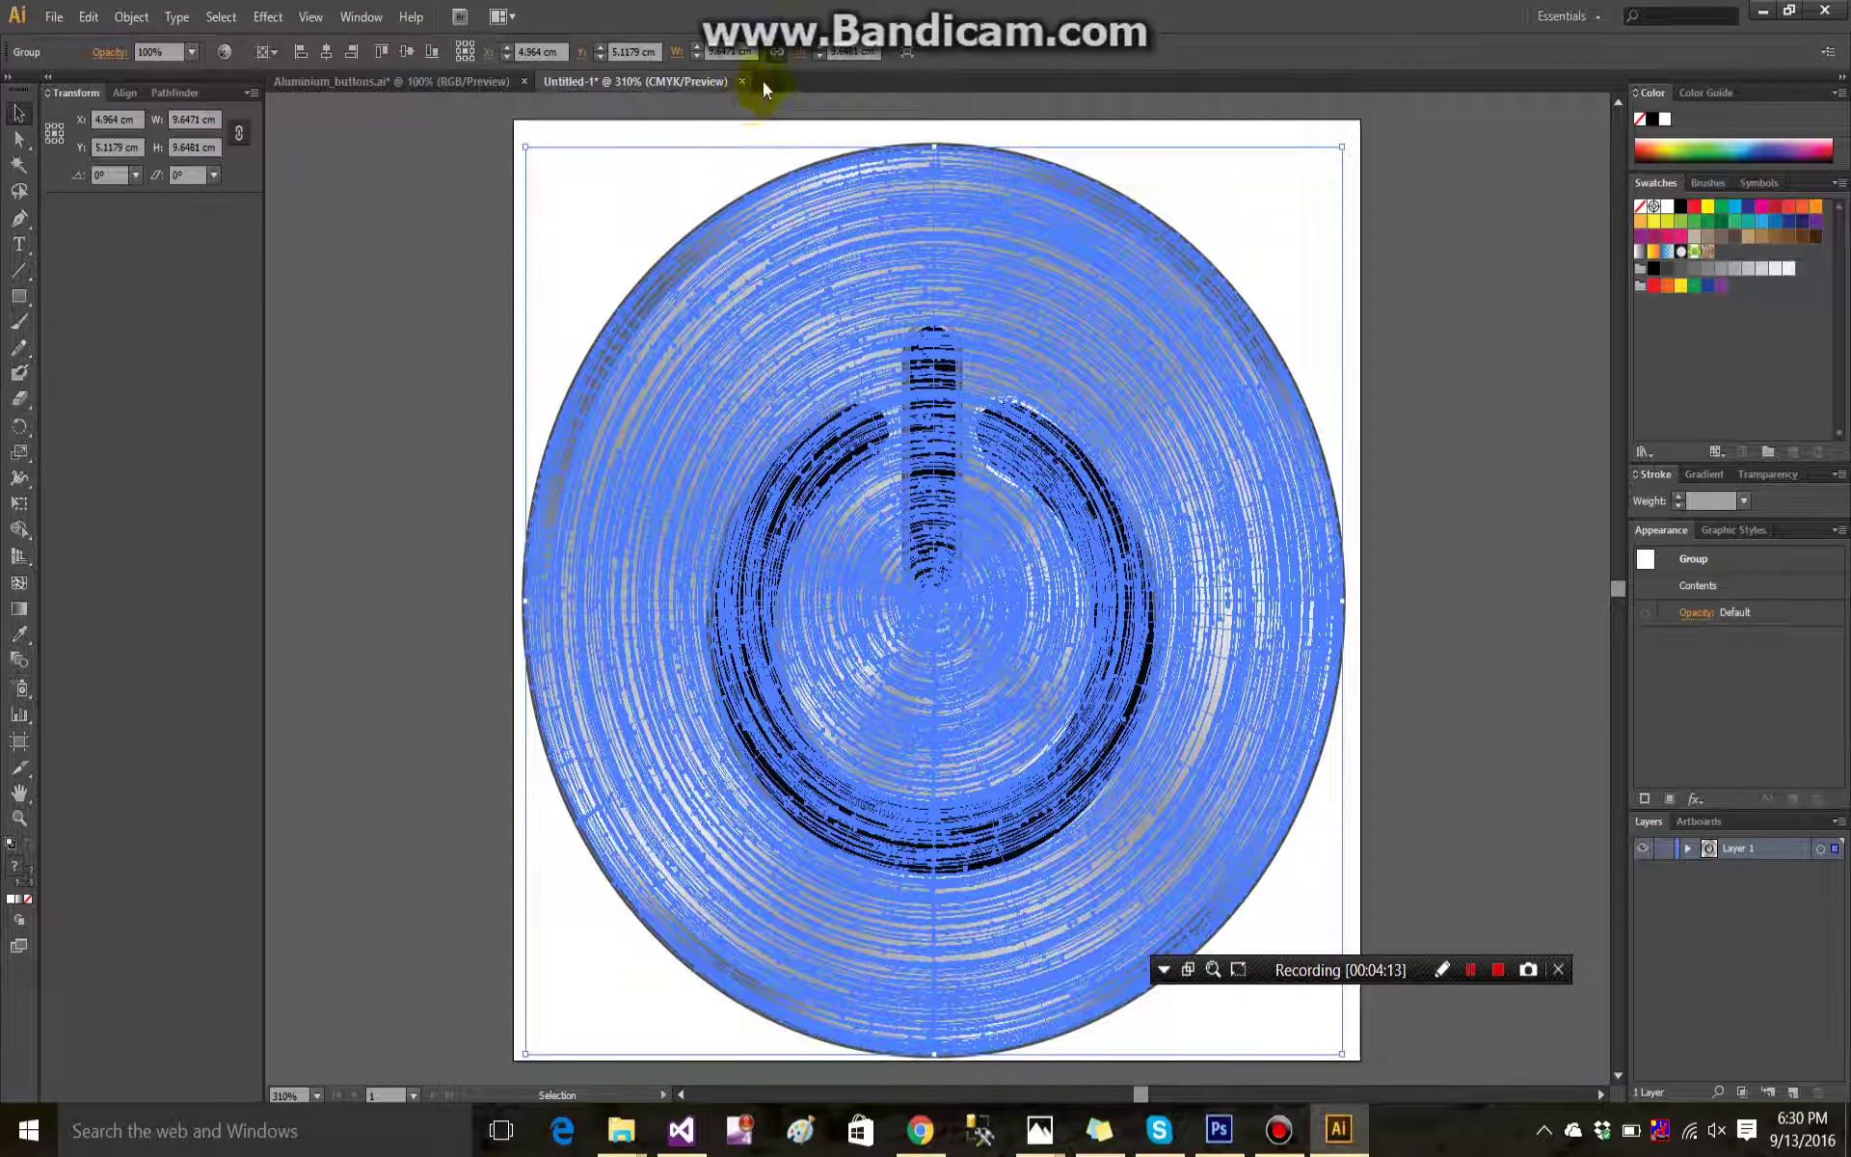
{"action": "left_click", "coordinate": [744, 82]}
{"action": "left_click", "coordinate": [1017, 598]}
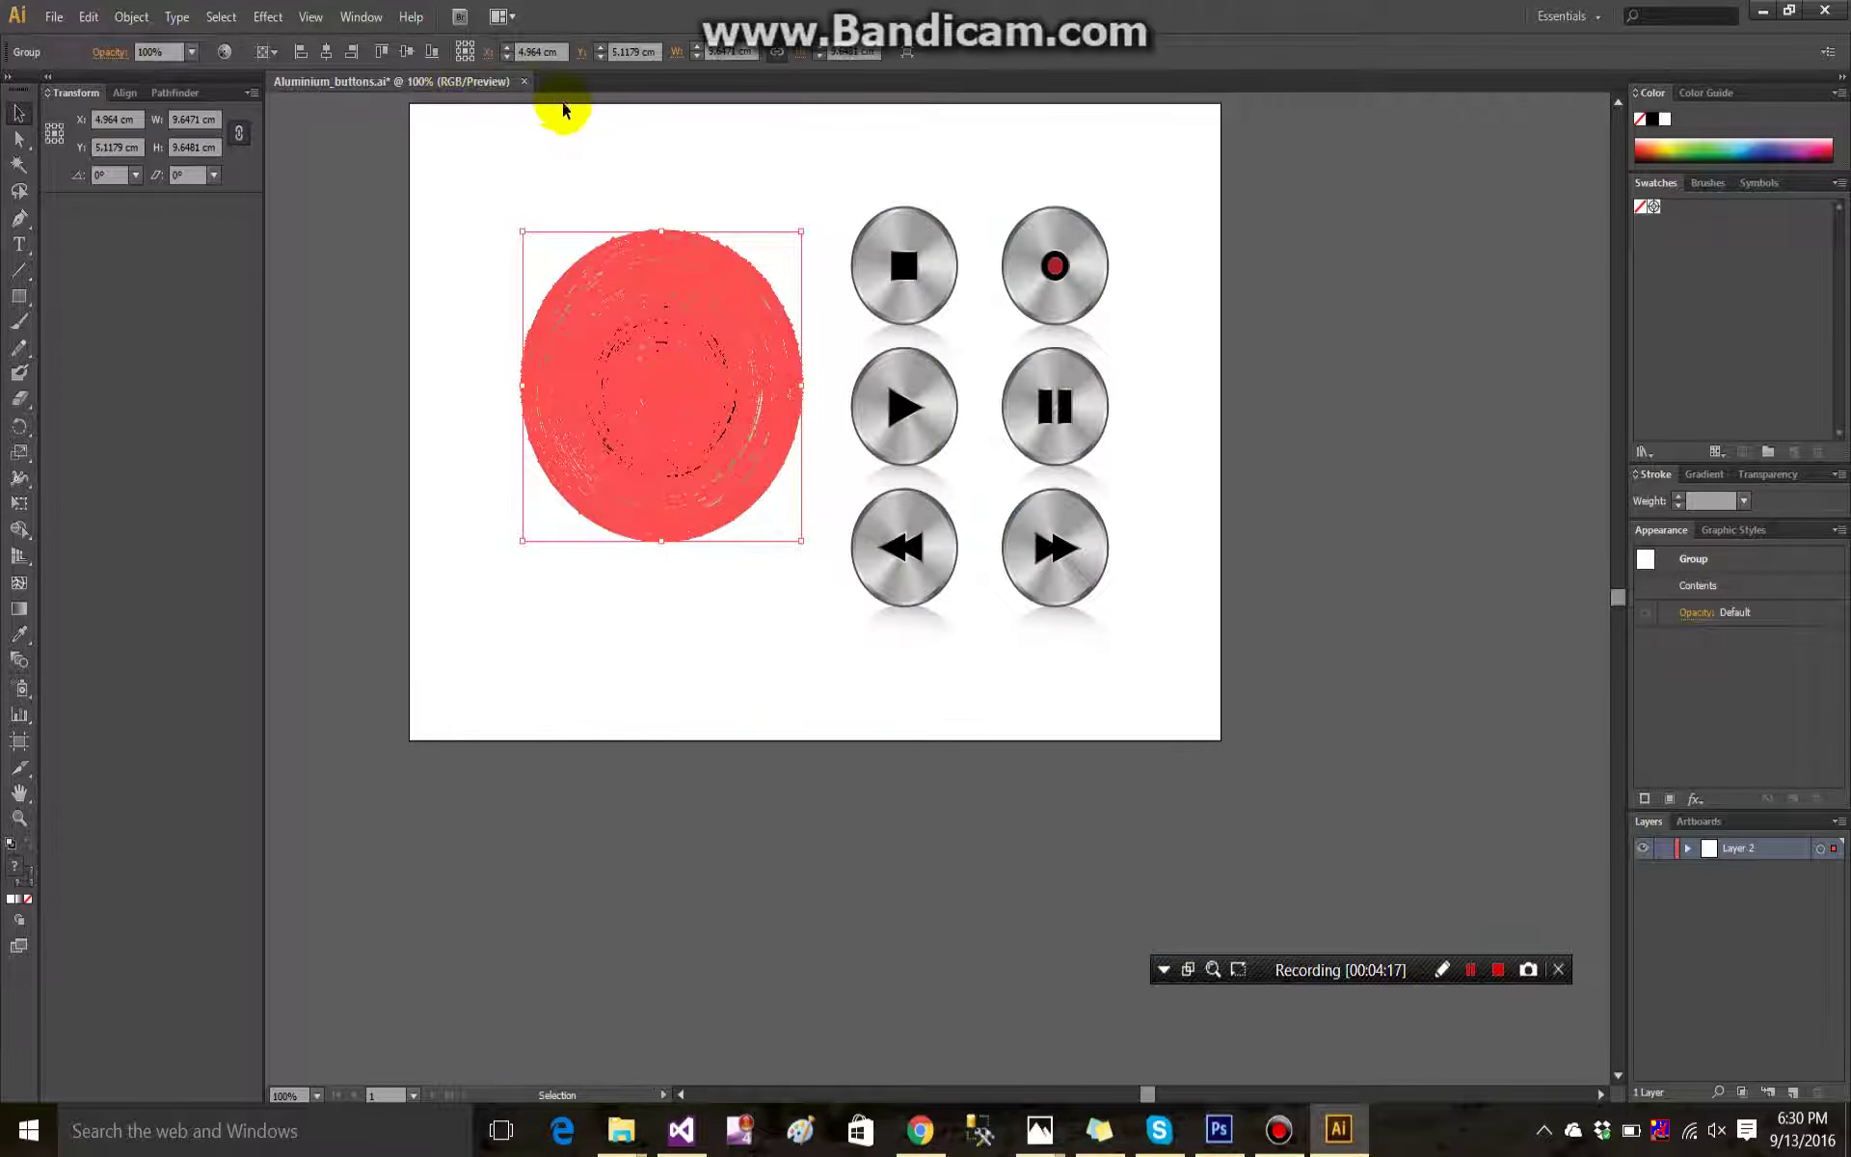
{"action": "left_click", "coordinate": [525, 82]}
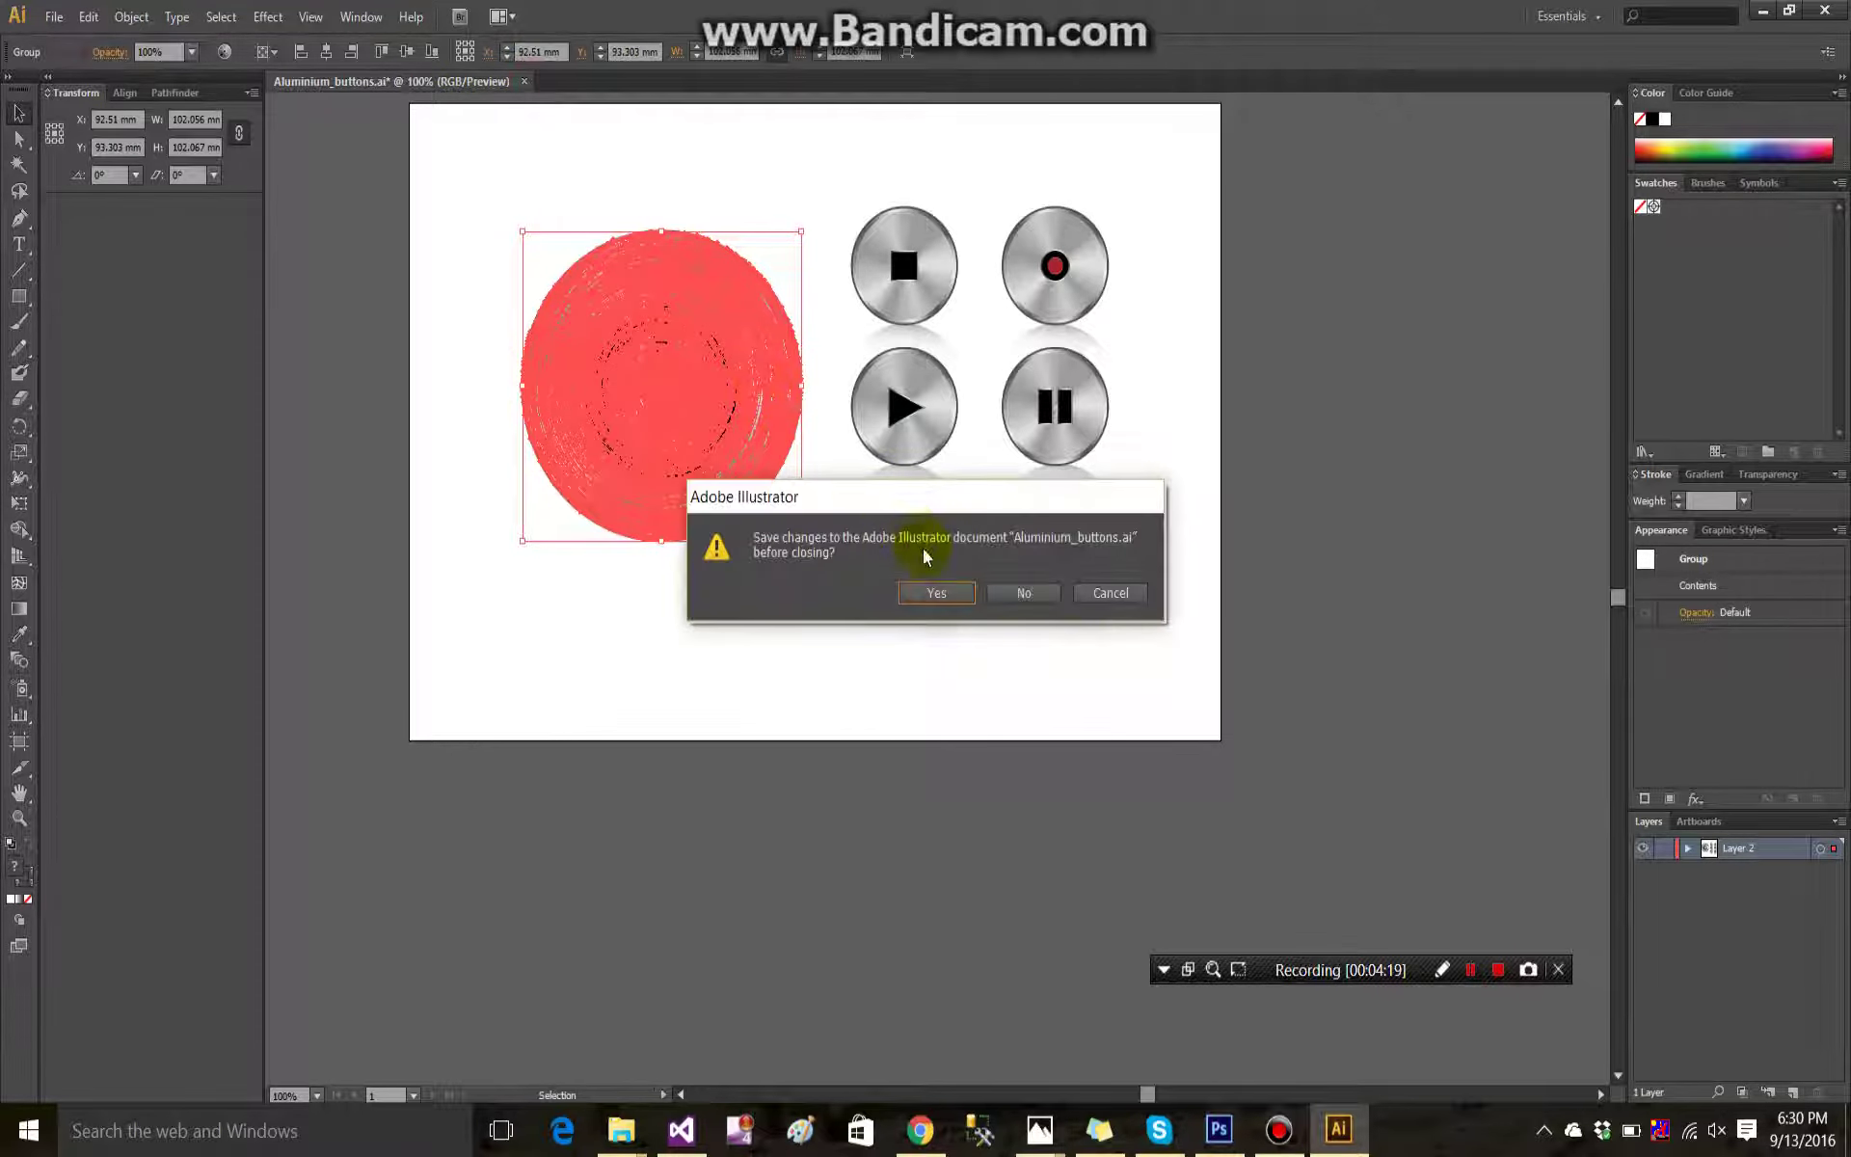
{"action": "left_click", "coordinate": [1020, 593]}
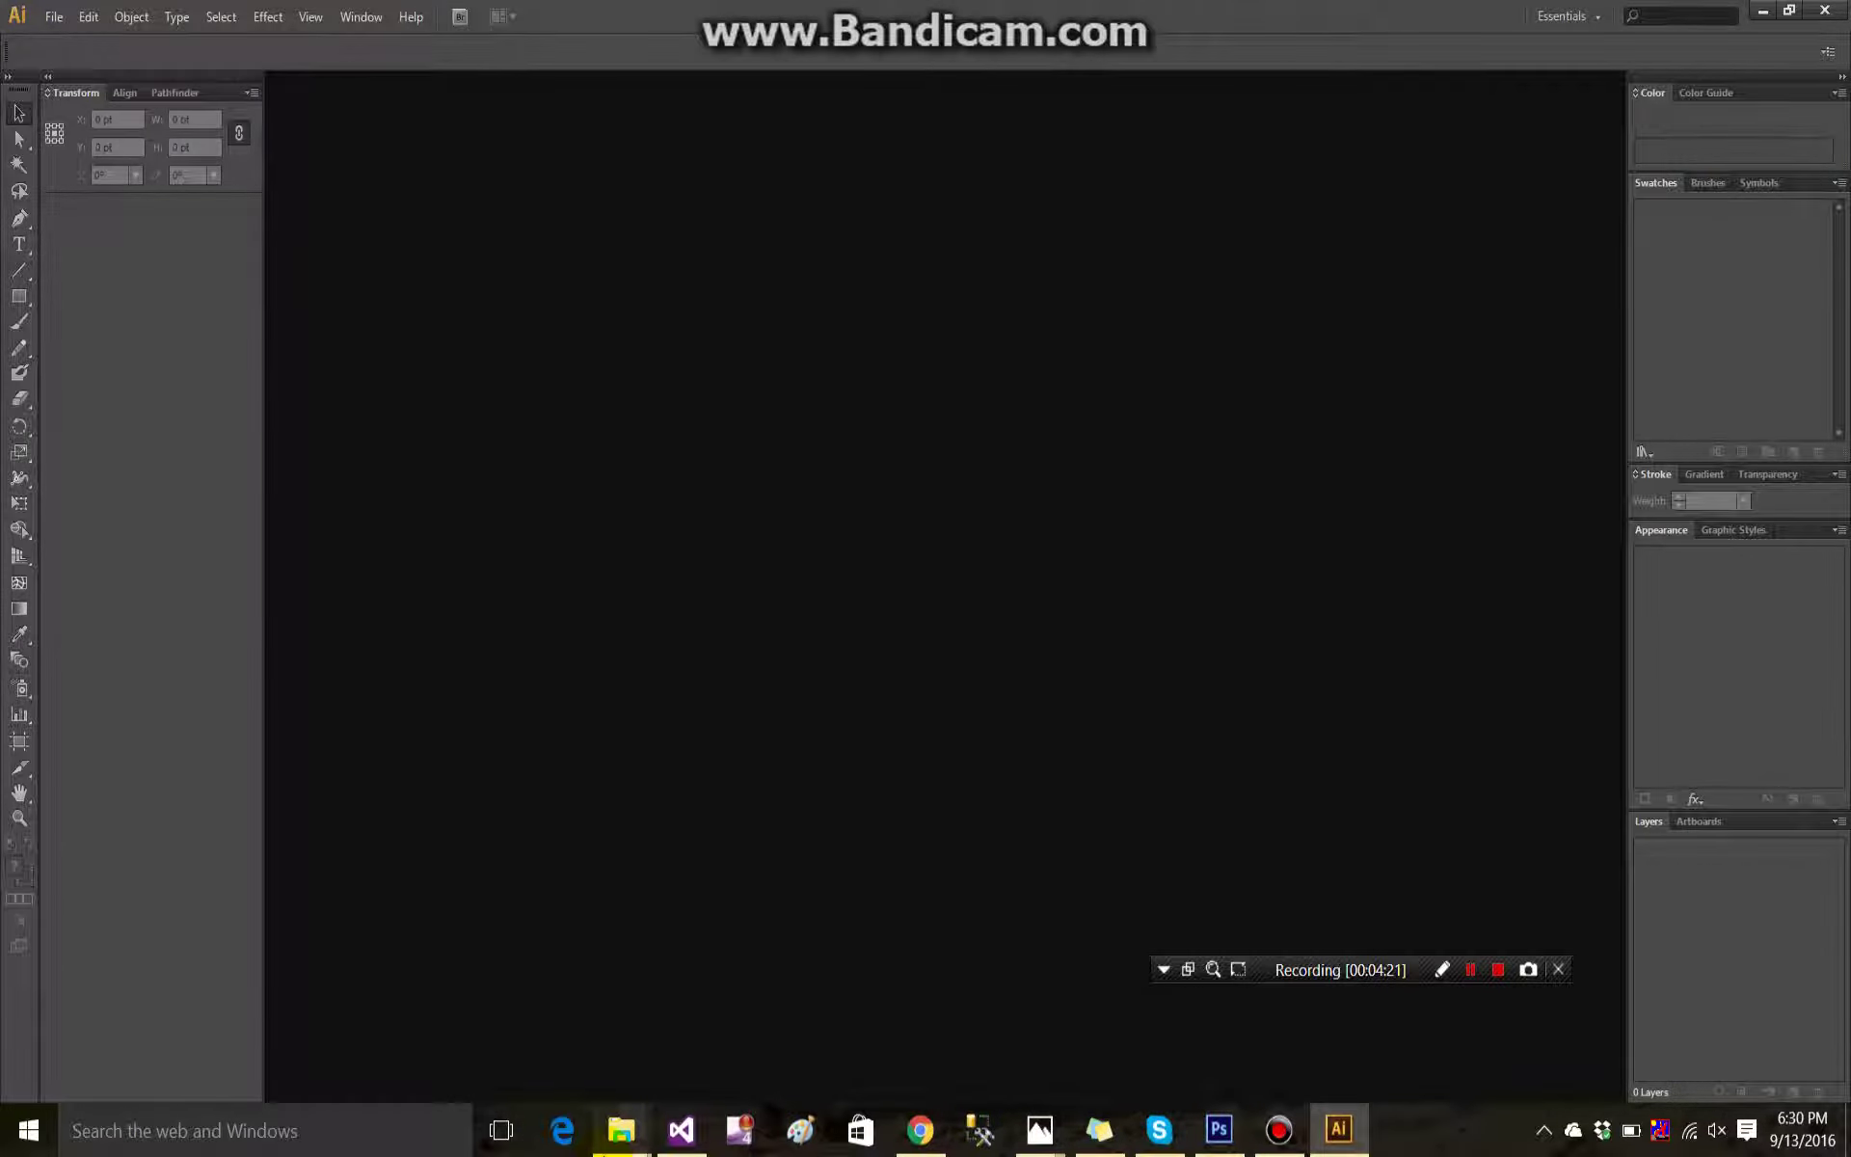